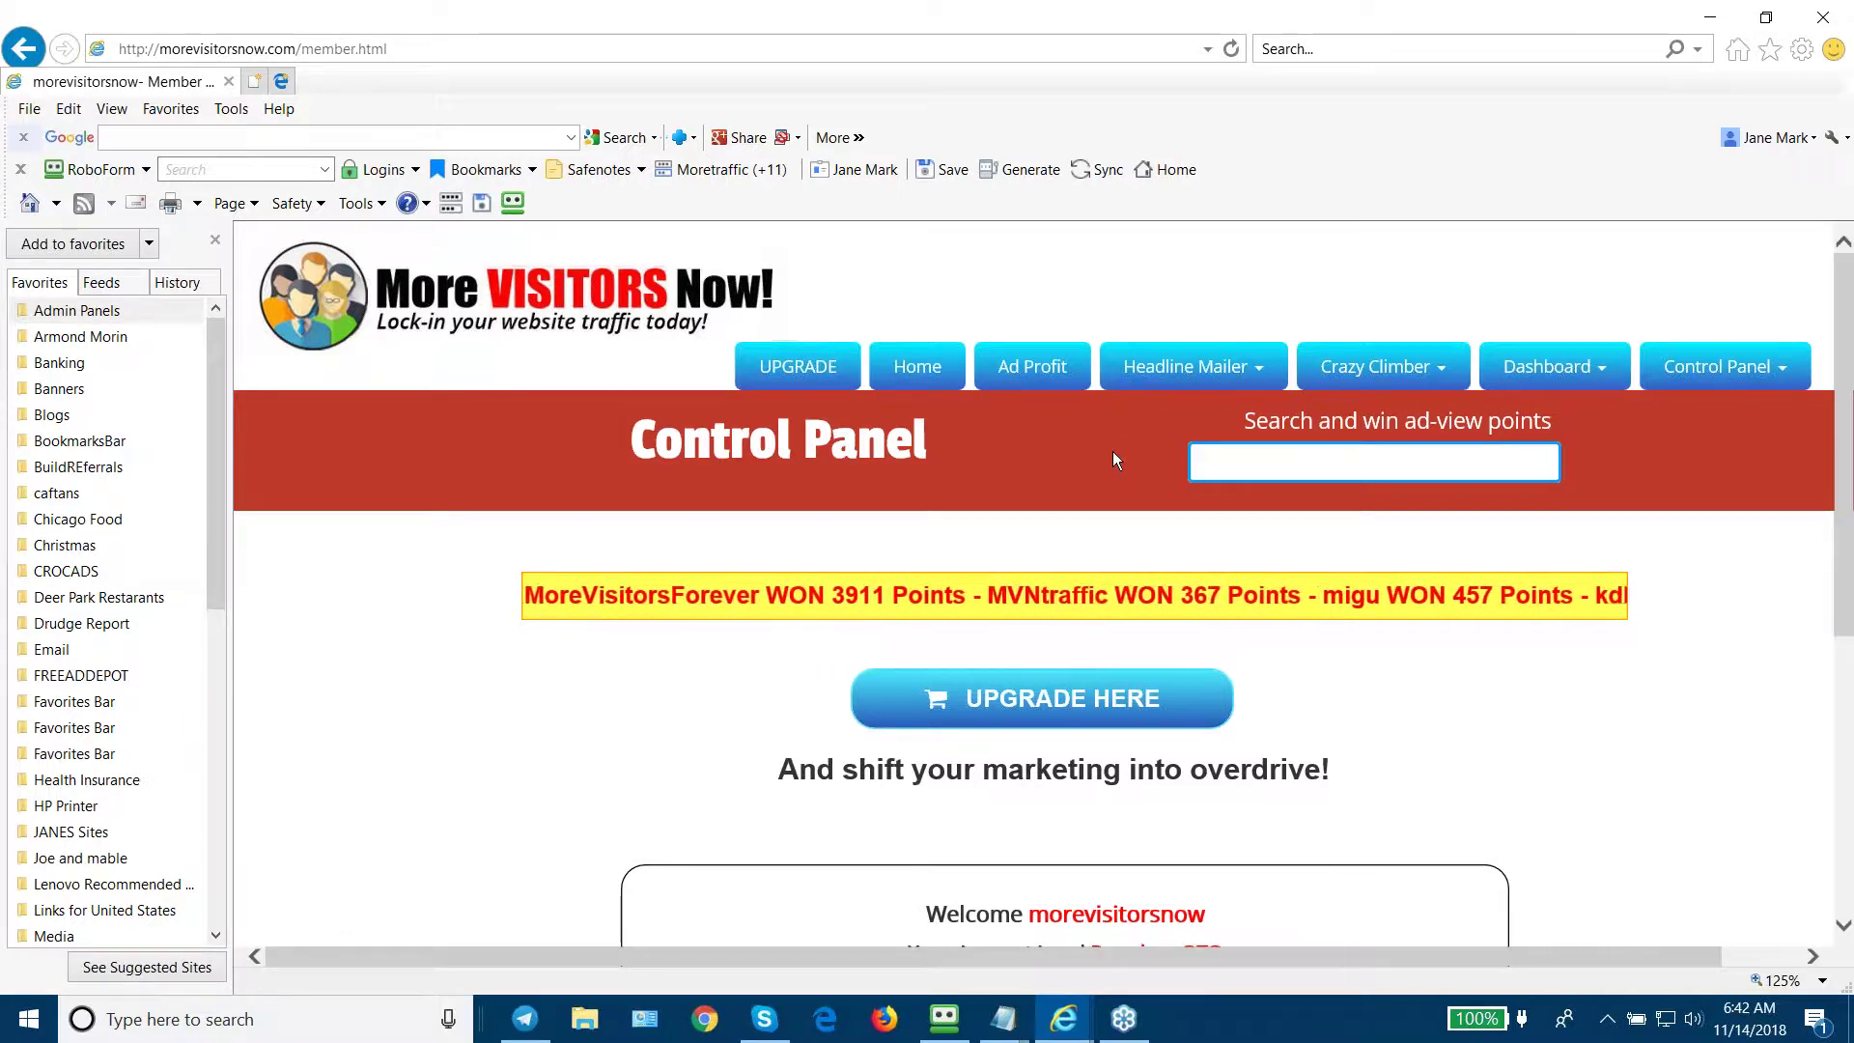
Step: Show the Headline Mailer menu choices from the Control Panel navigation bar
left_click(1260, 374)
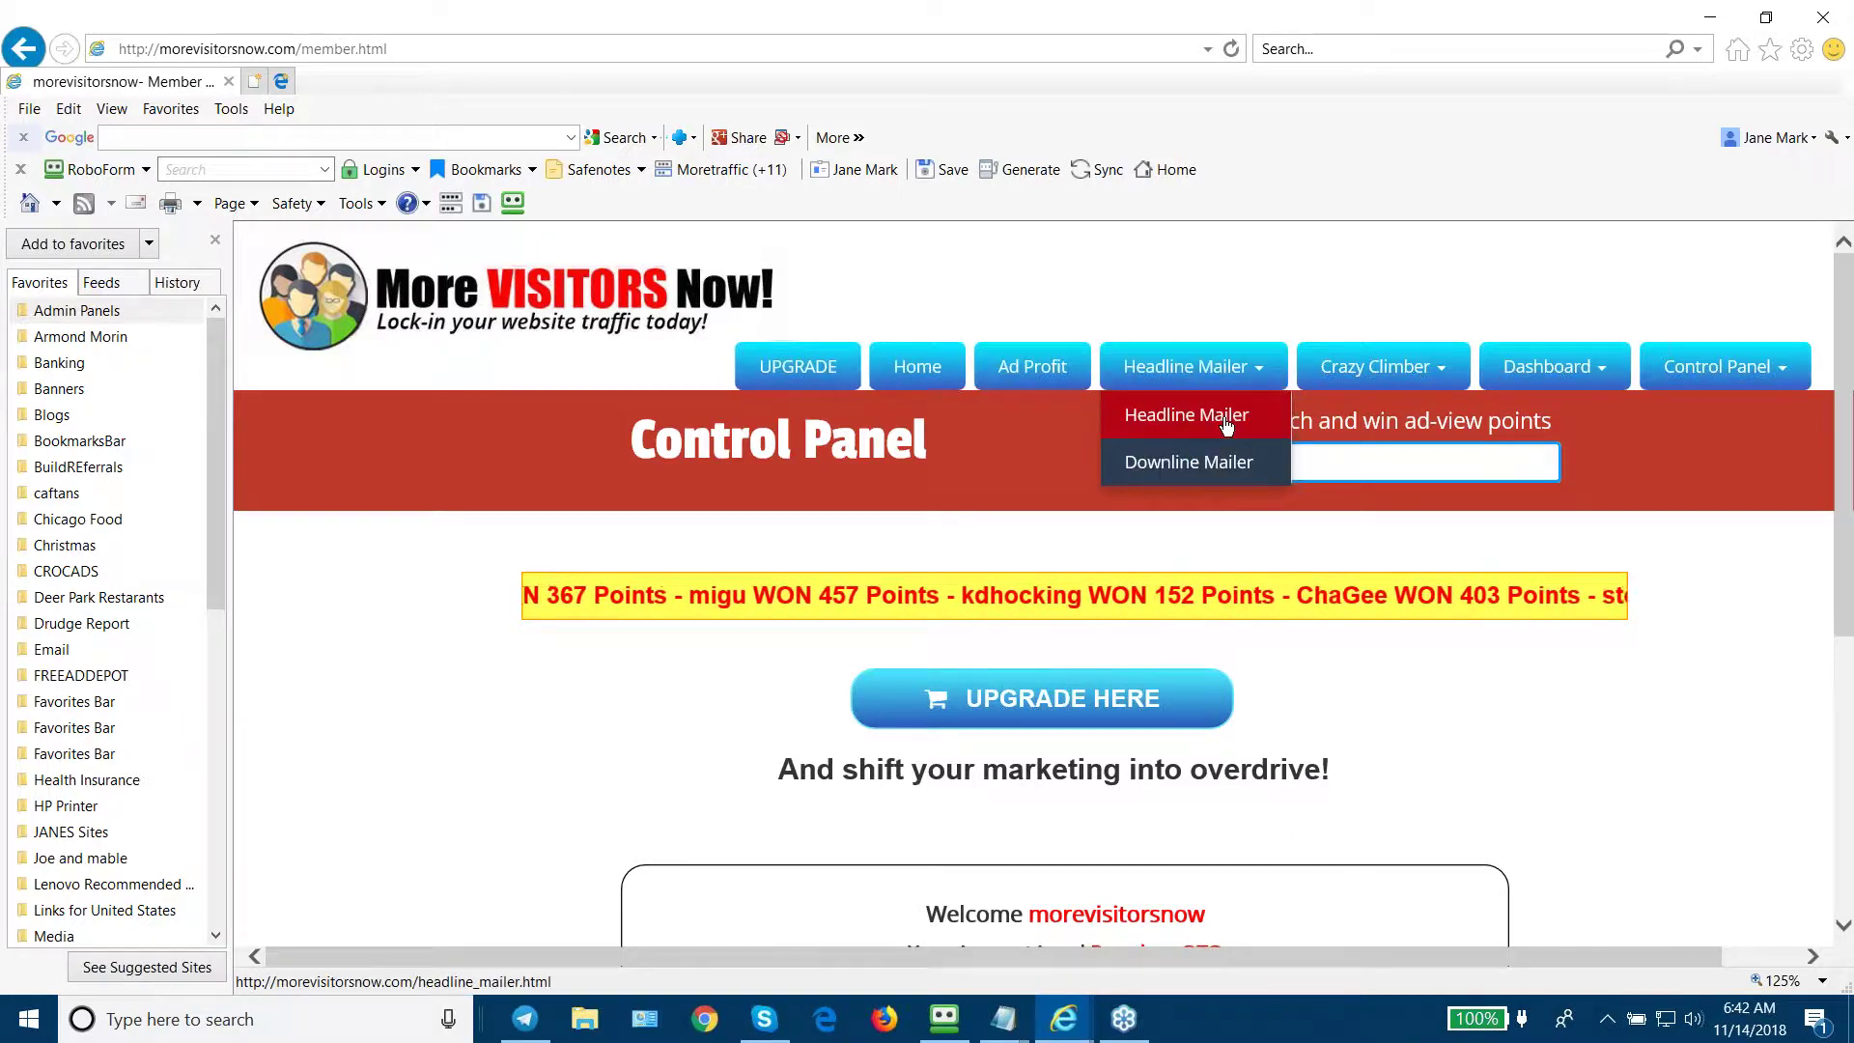
Step: Go to the Headline Mailer page with its subject-line topics and message form
left_click(1218, 417)
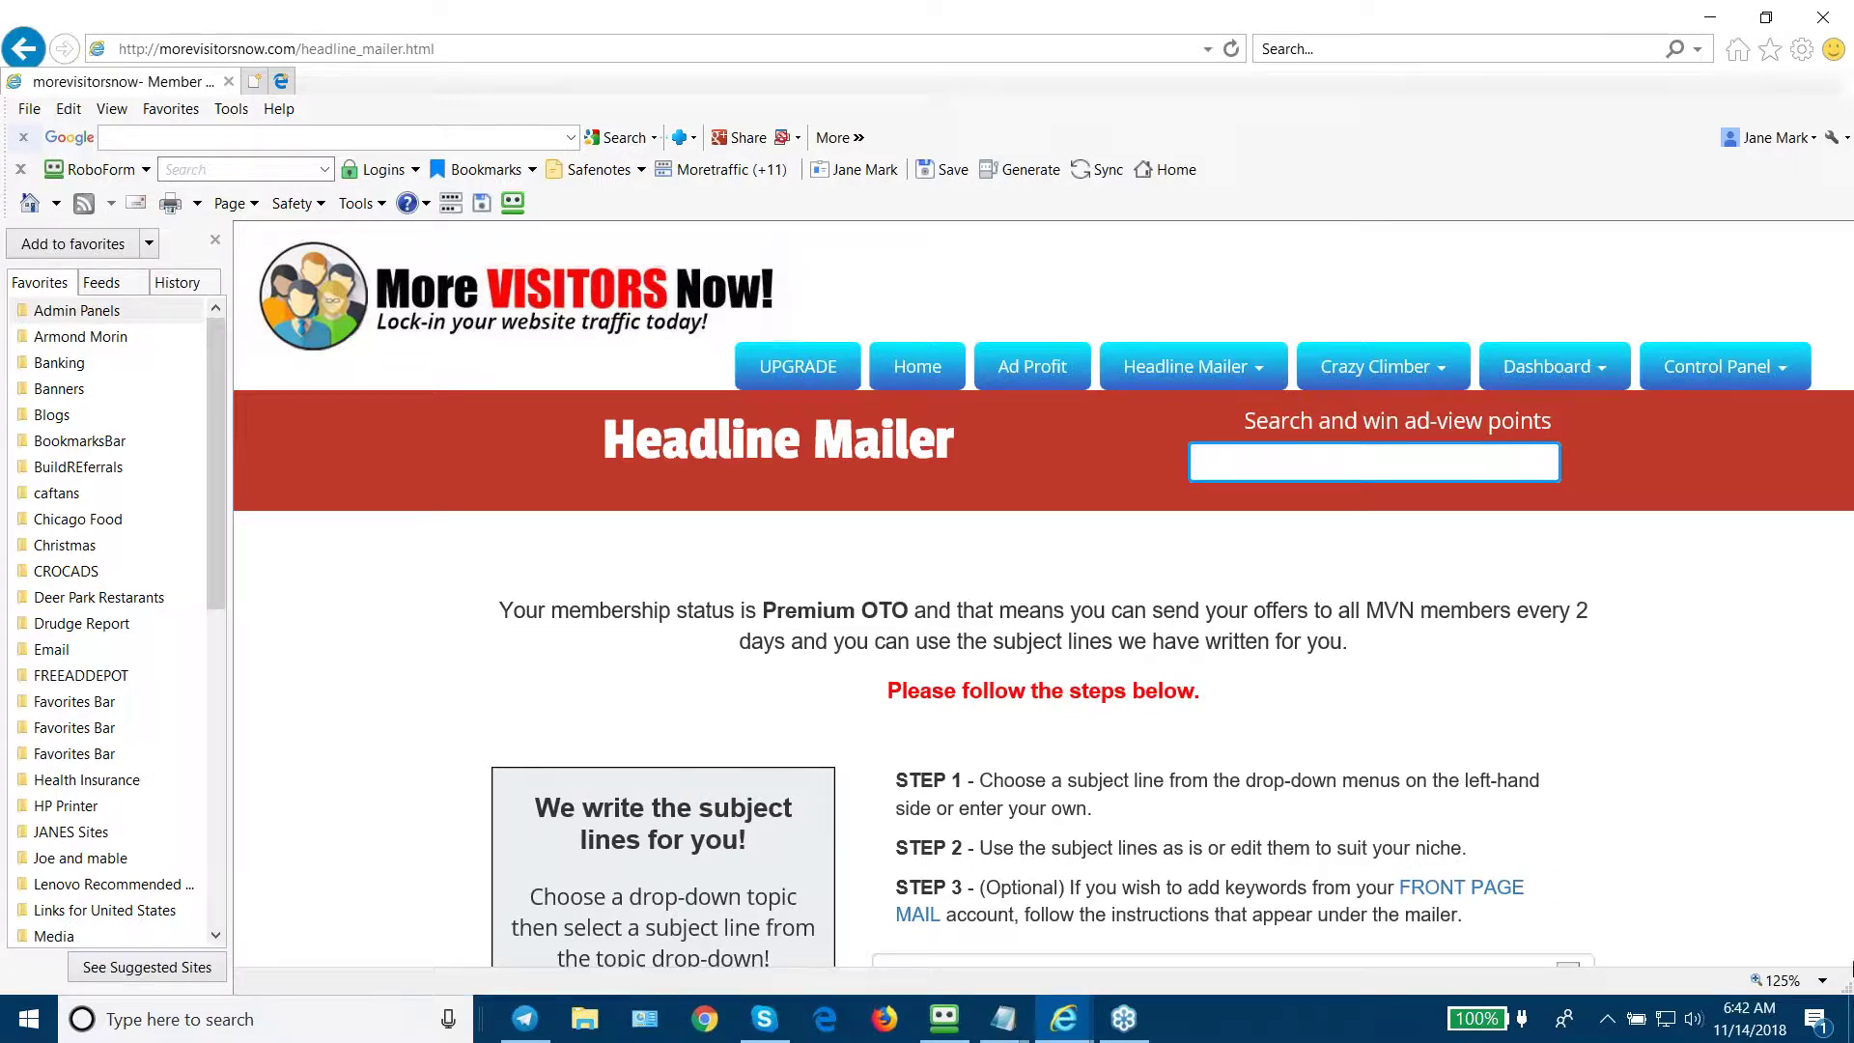
scroll(1743, 843, "down", 3)
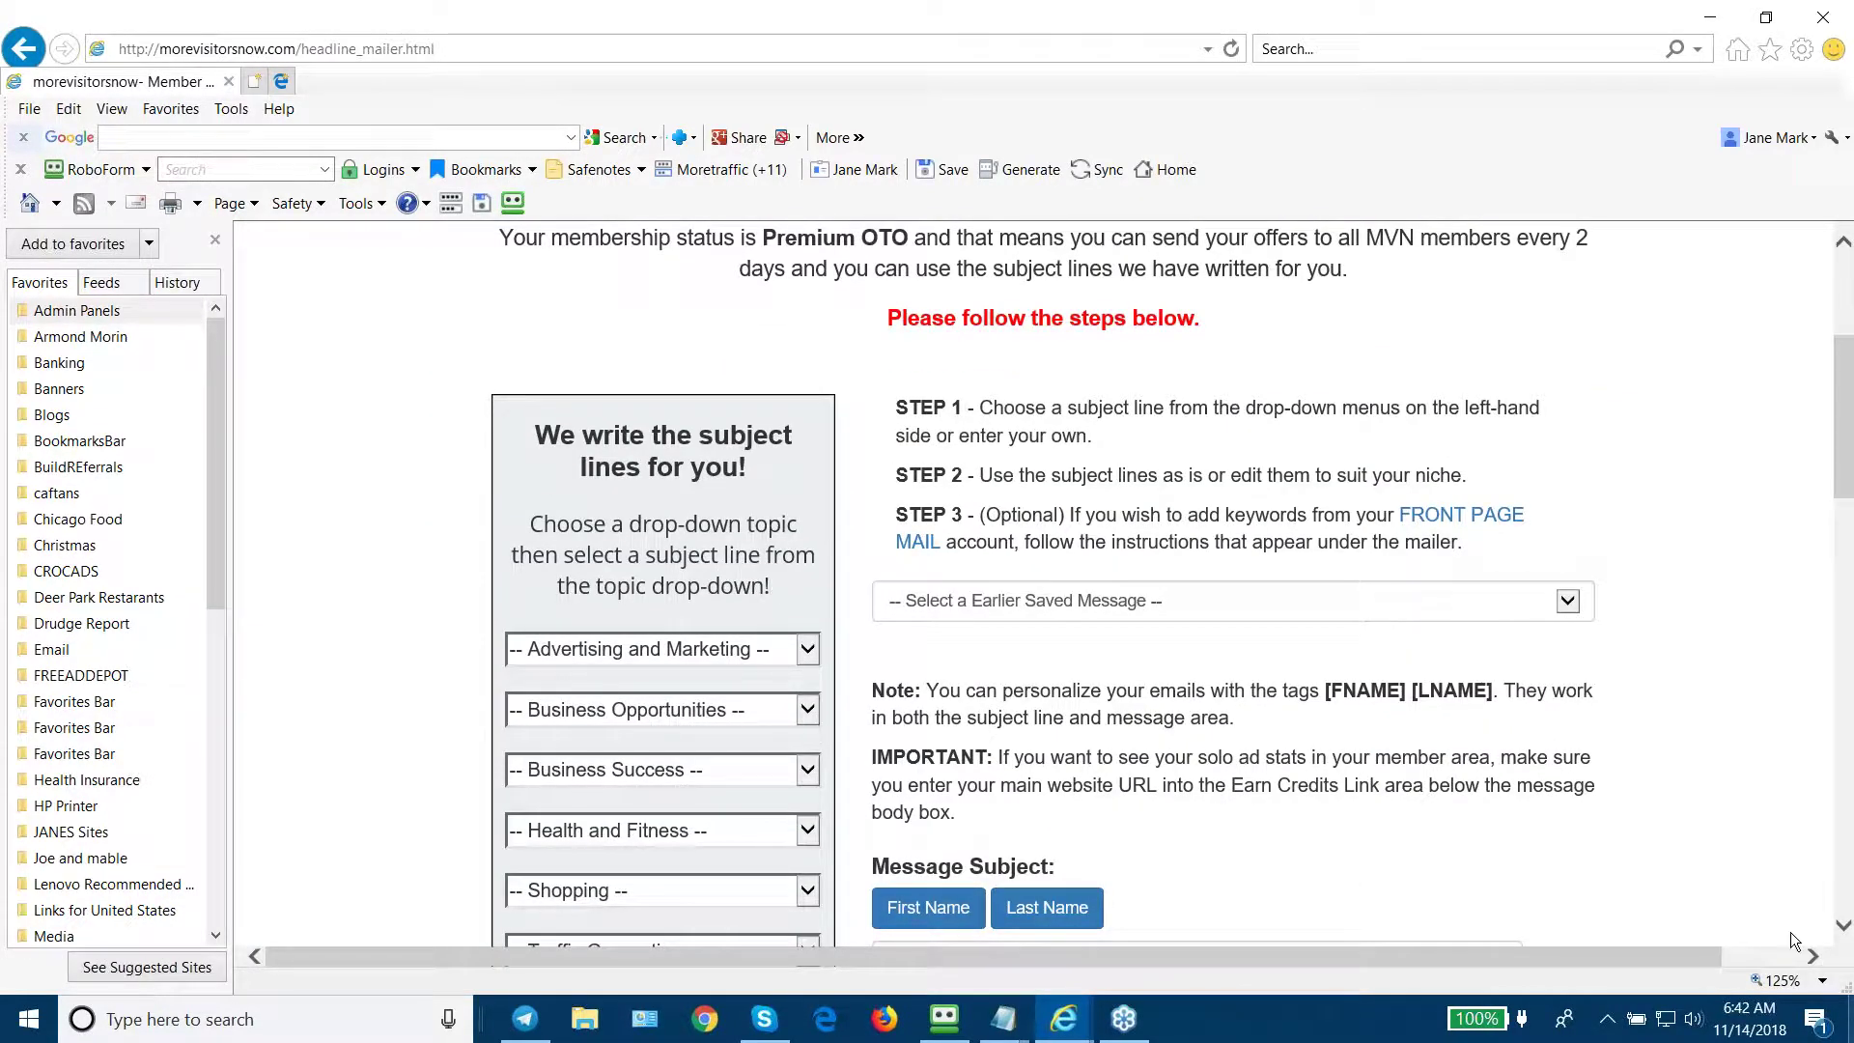
scroll(1775, 614, "down", 3)
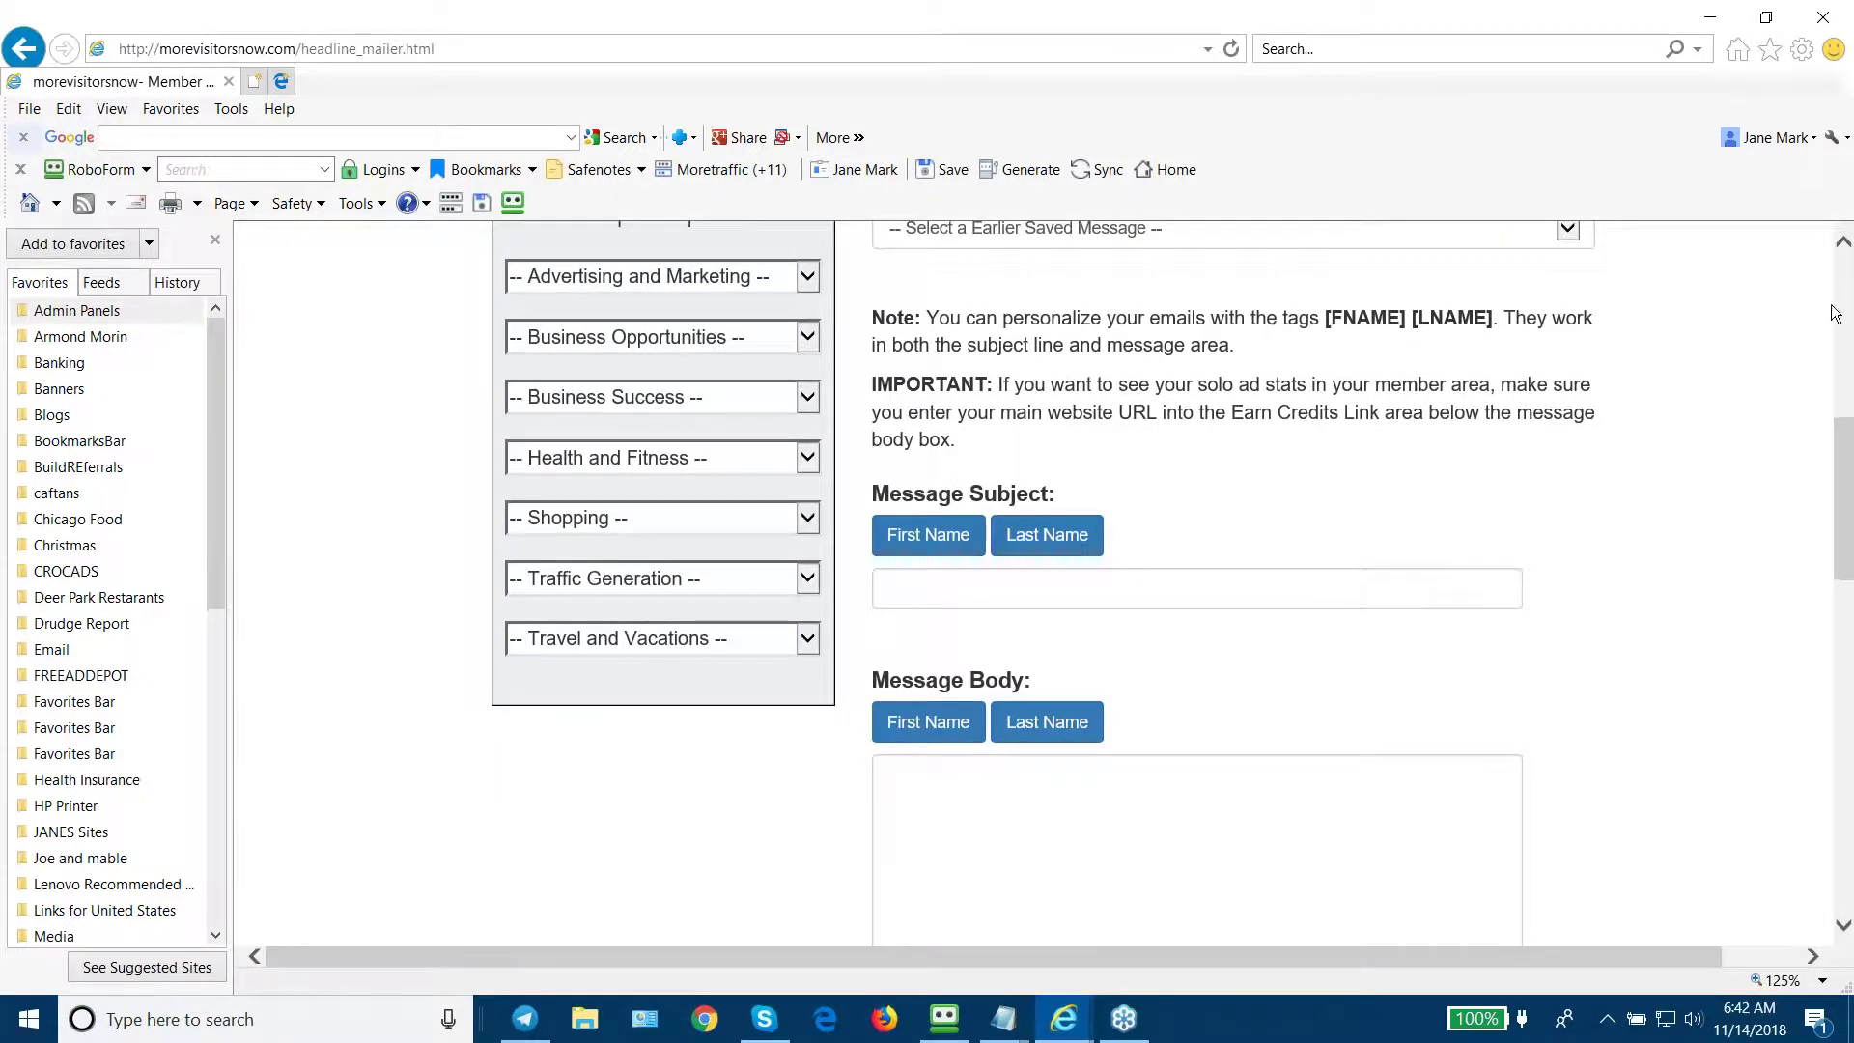
scroll(1789, 296, "up", 3)
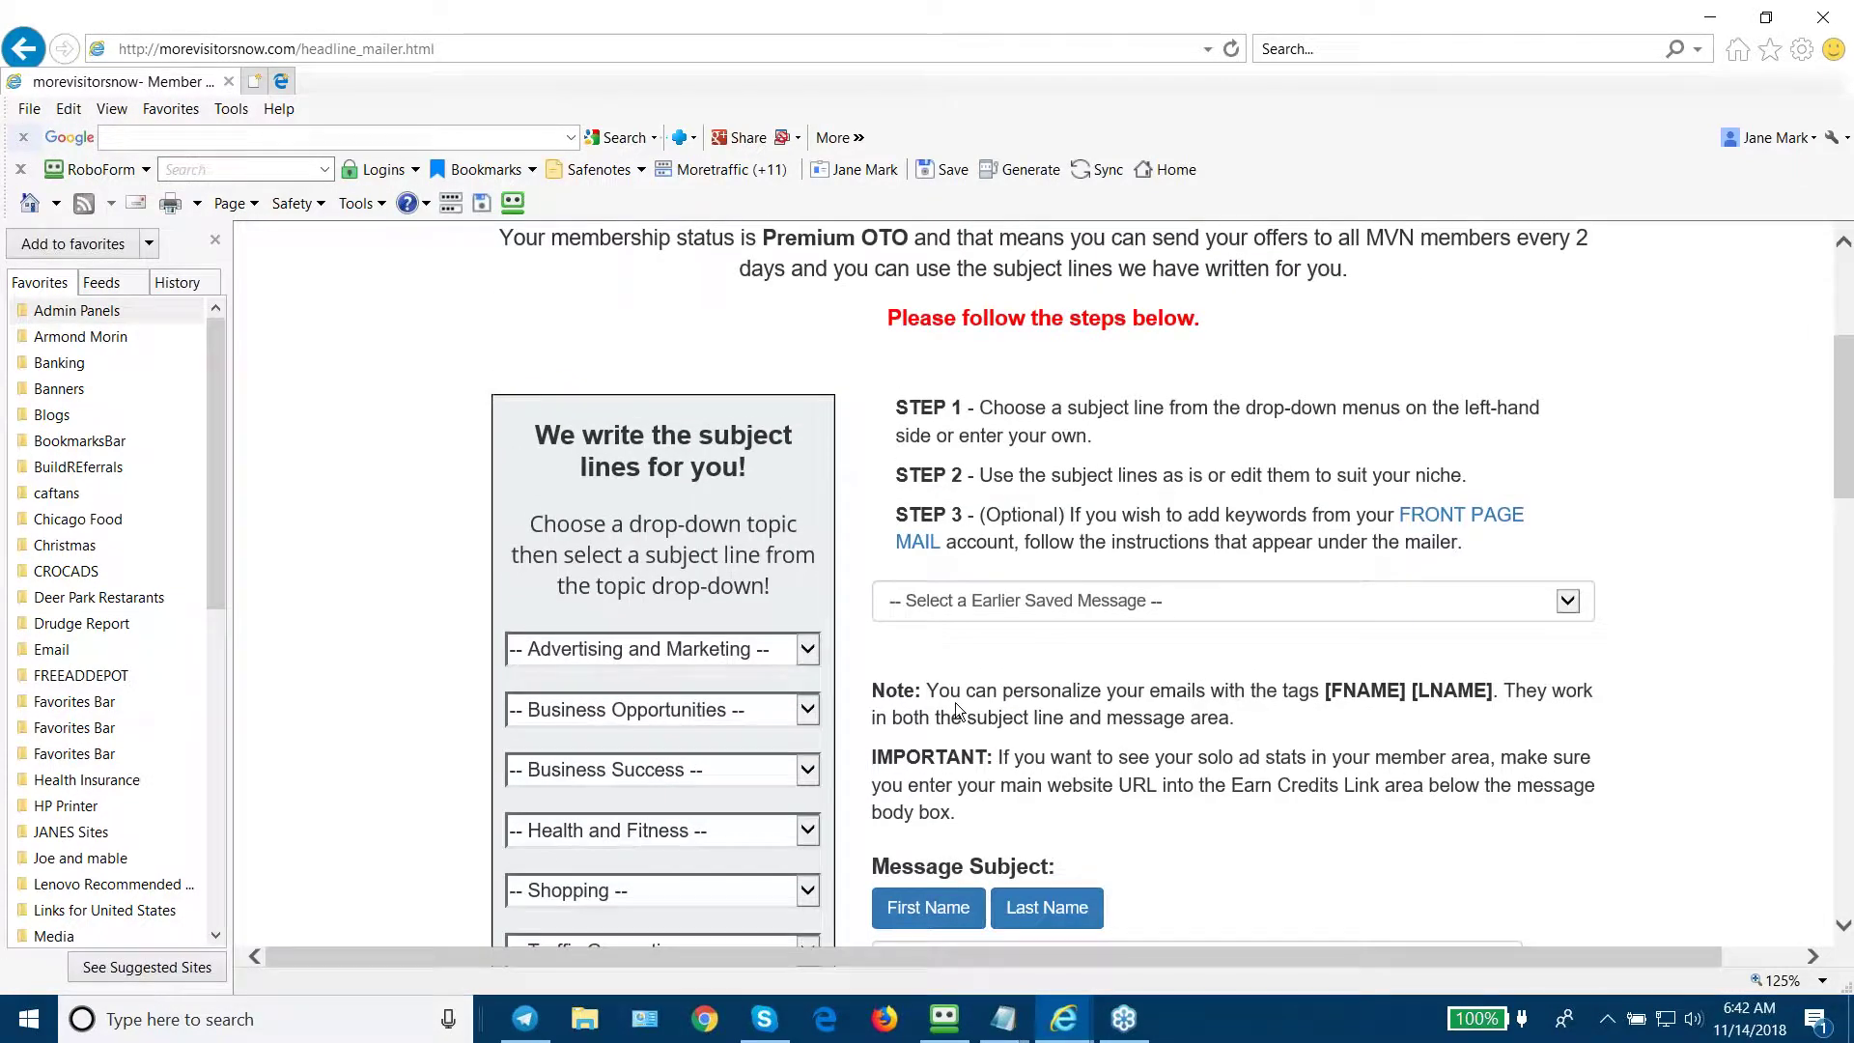
Step: Try an Advertising and Marketing line, then set the subject to "17 ways to create more wealth online..."
left_click(807, 647)
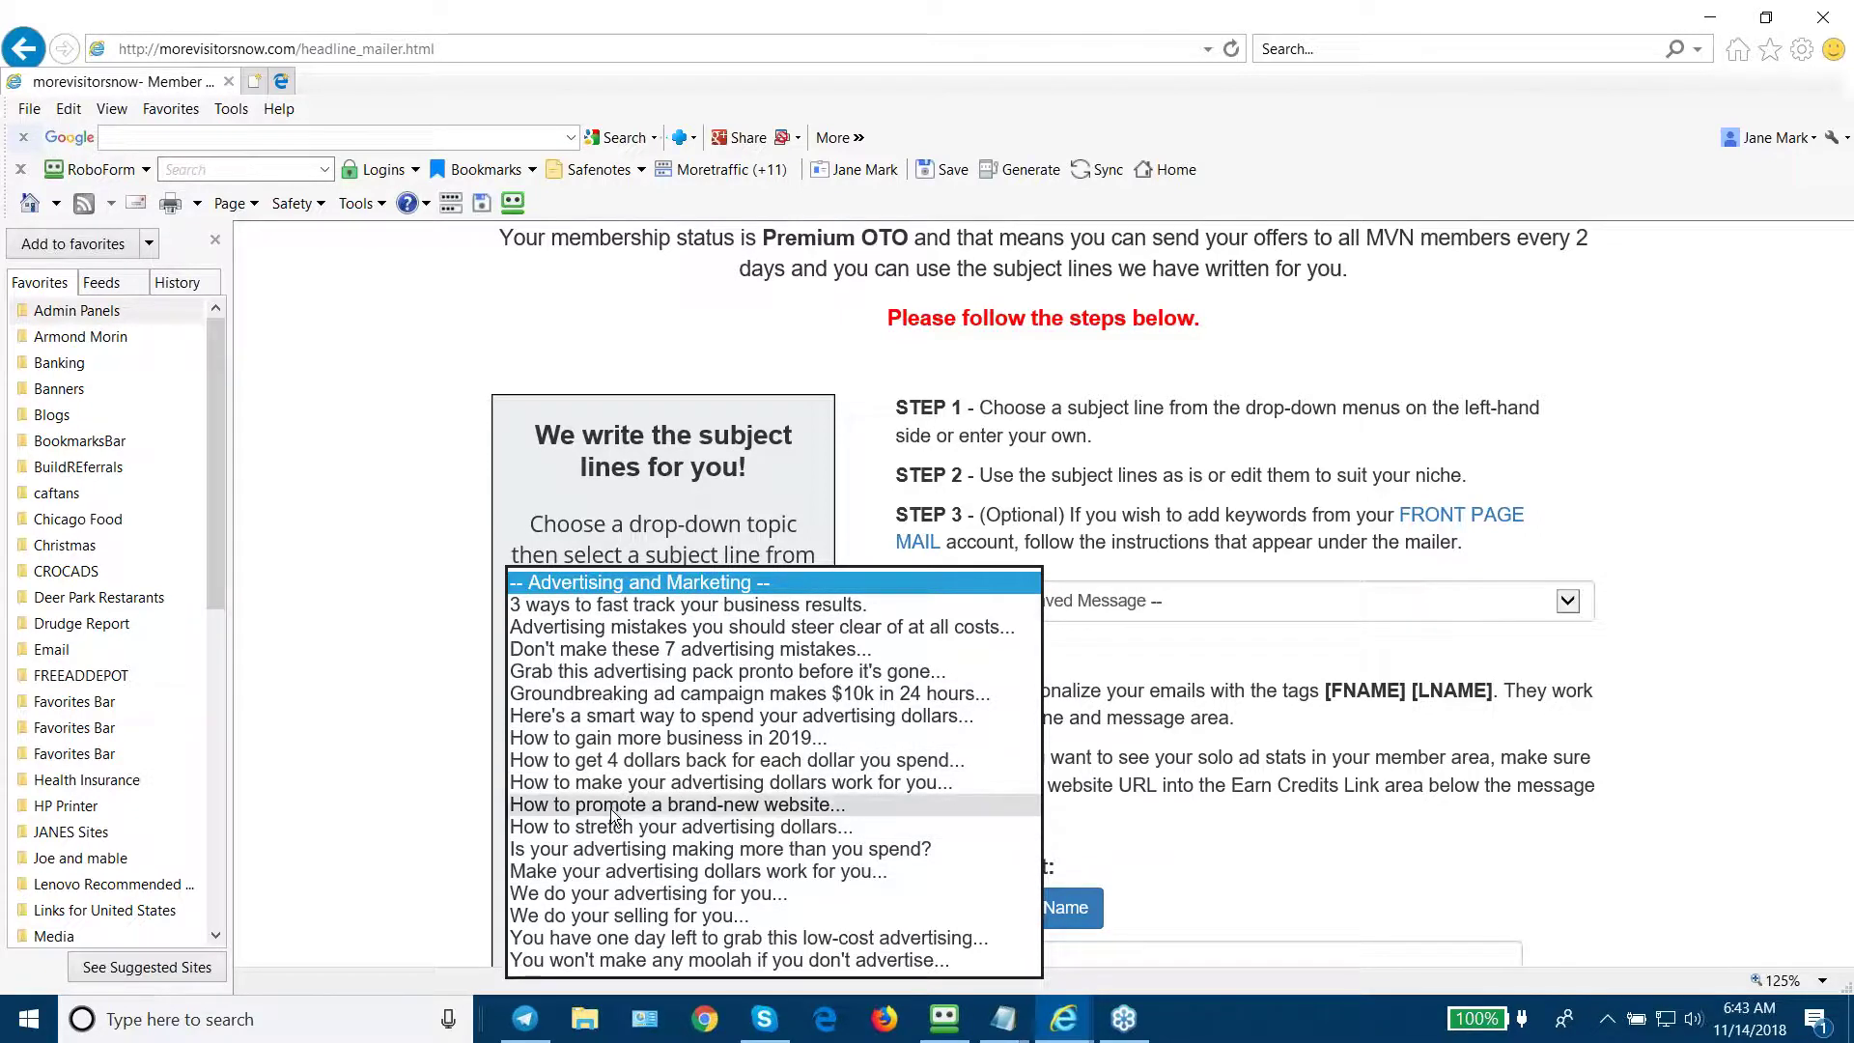
left_click(652, 724)
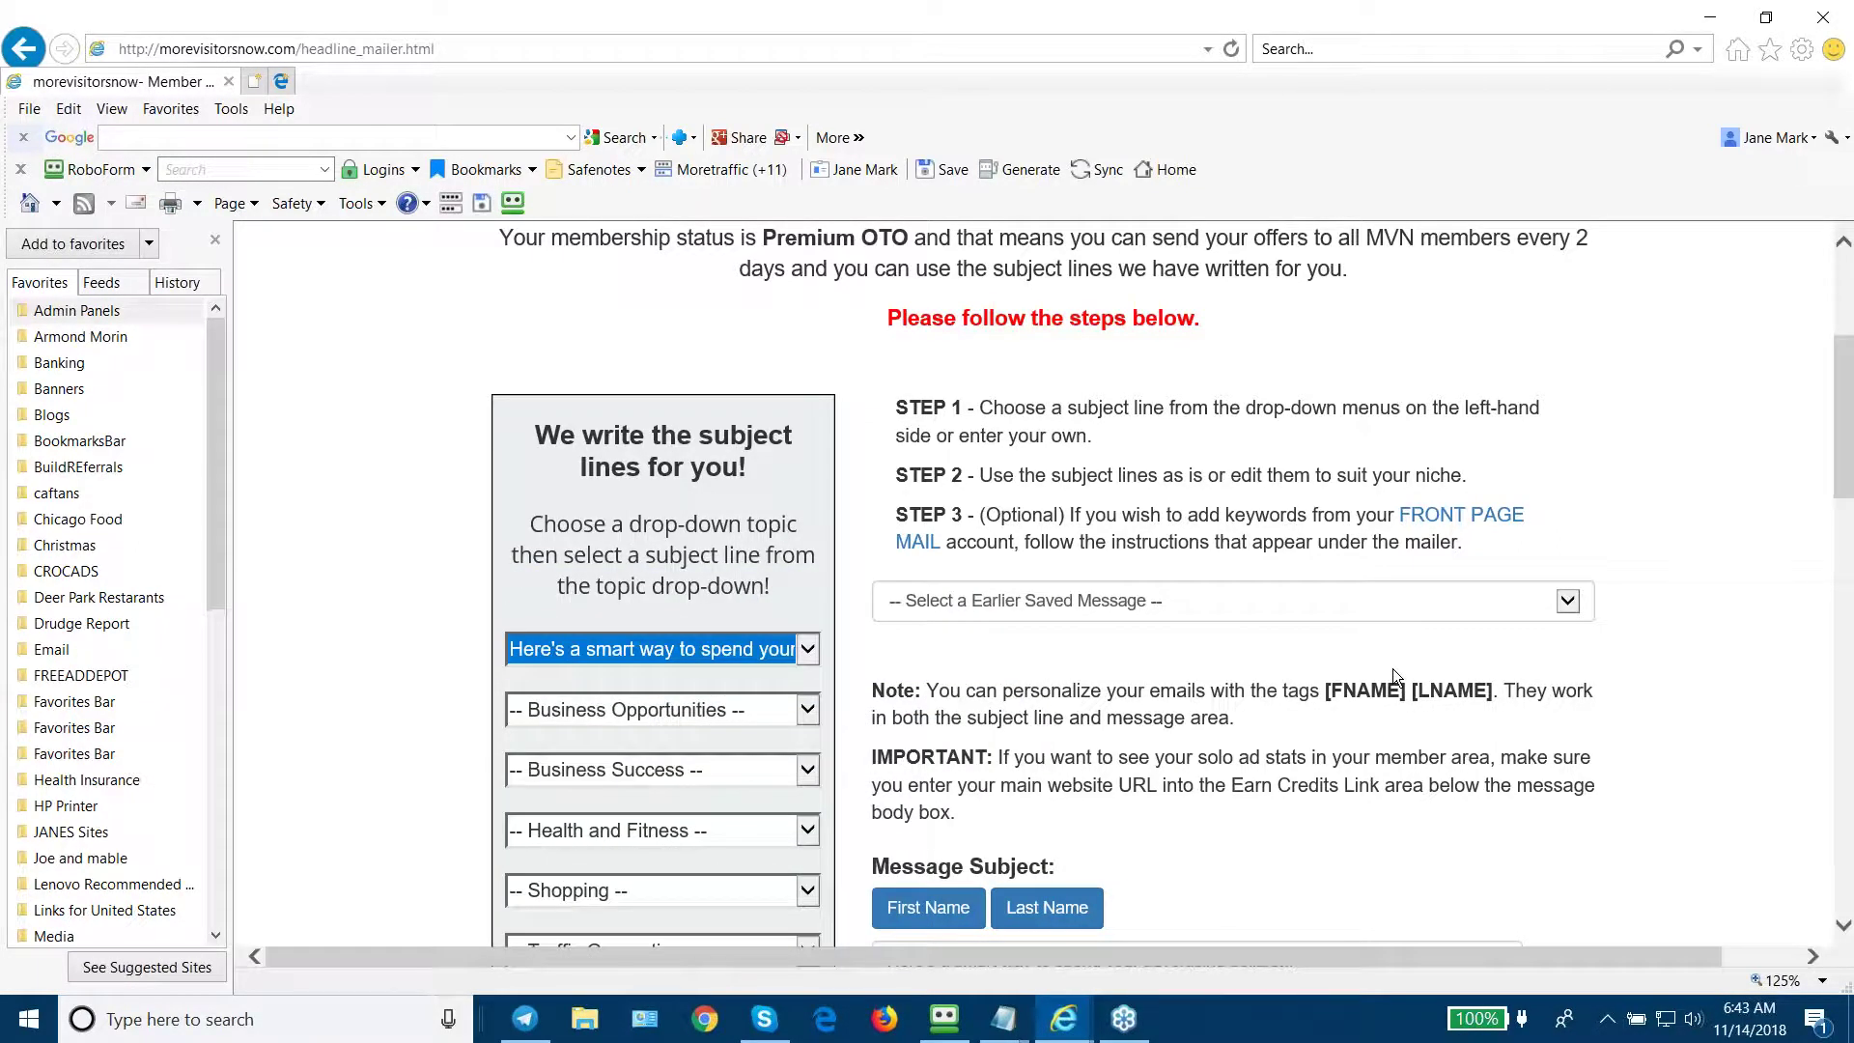
left_click(1844, 922)
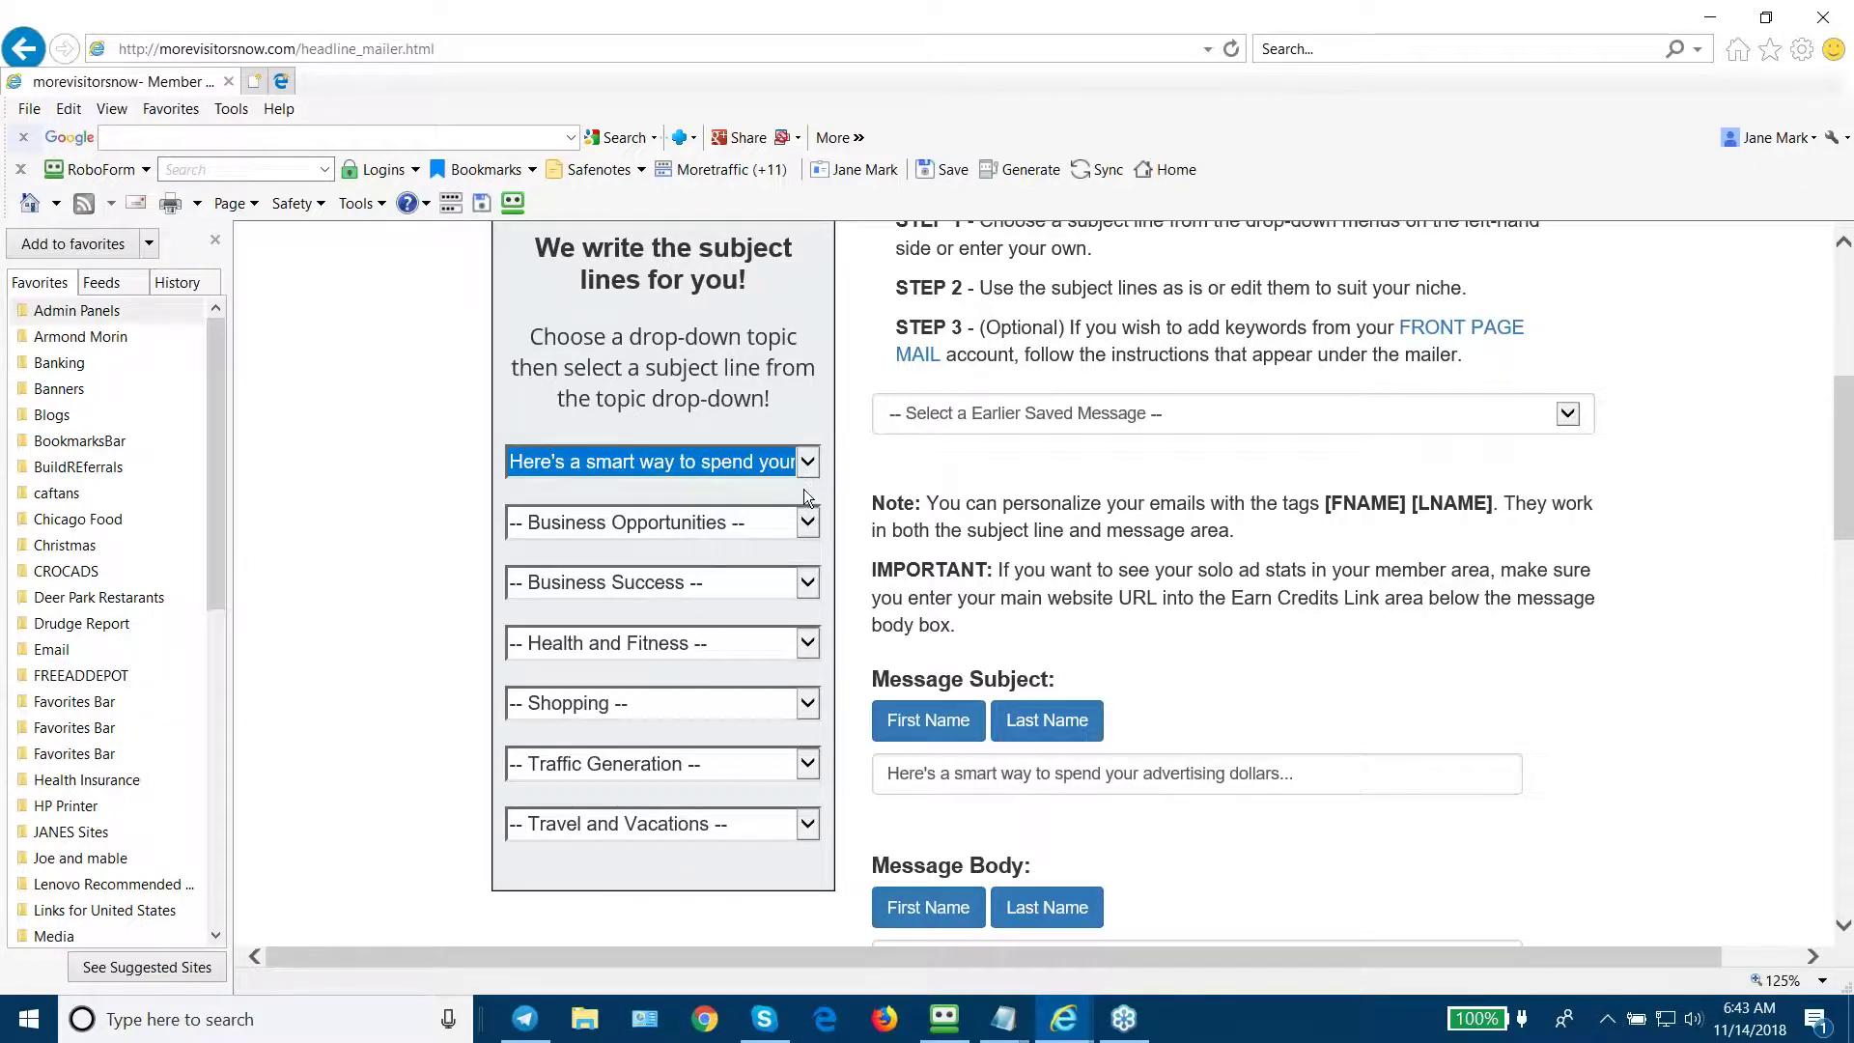
left_click(800, 523)
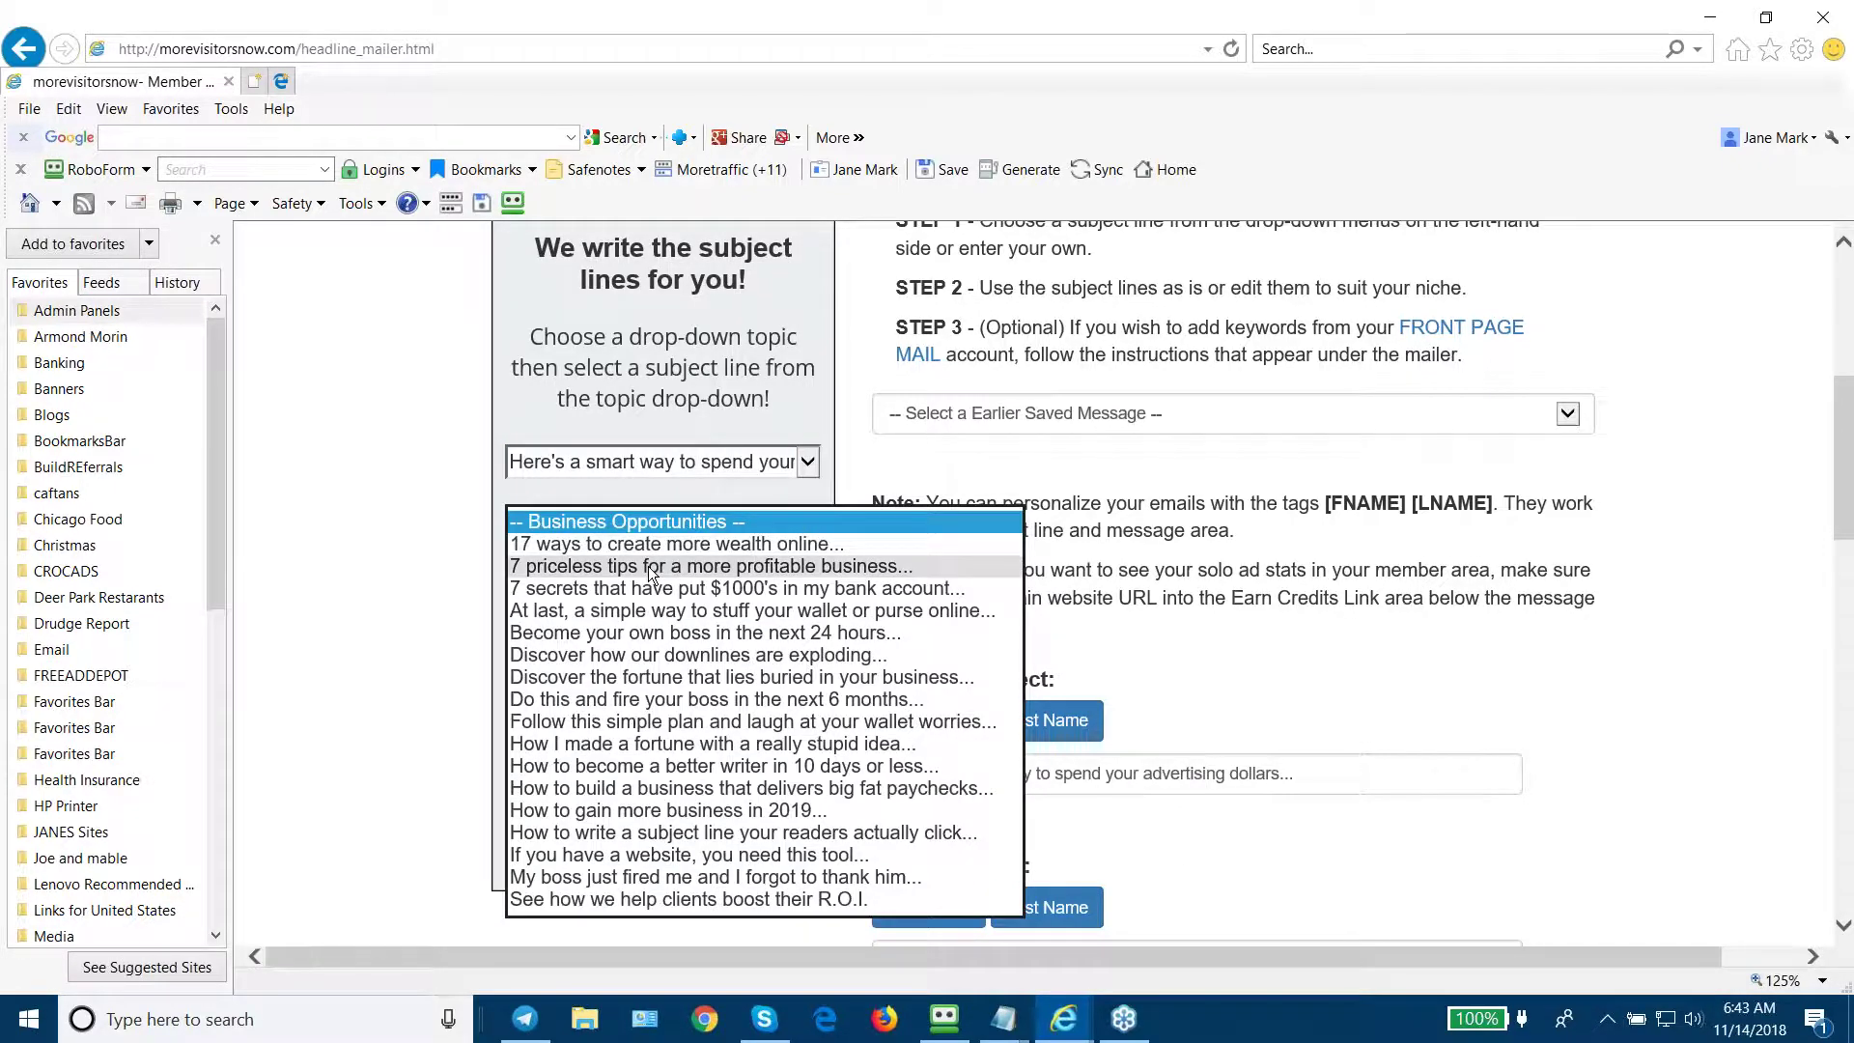
left_click(647, 544)
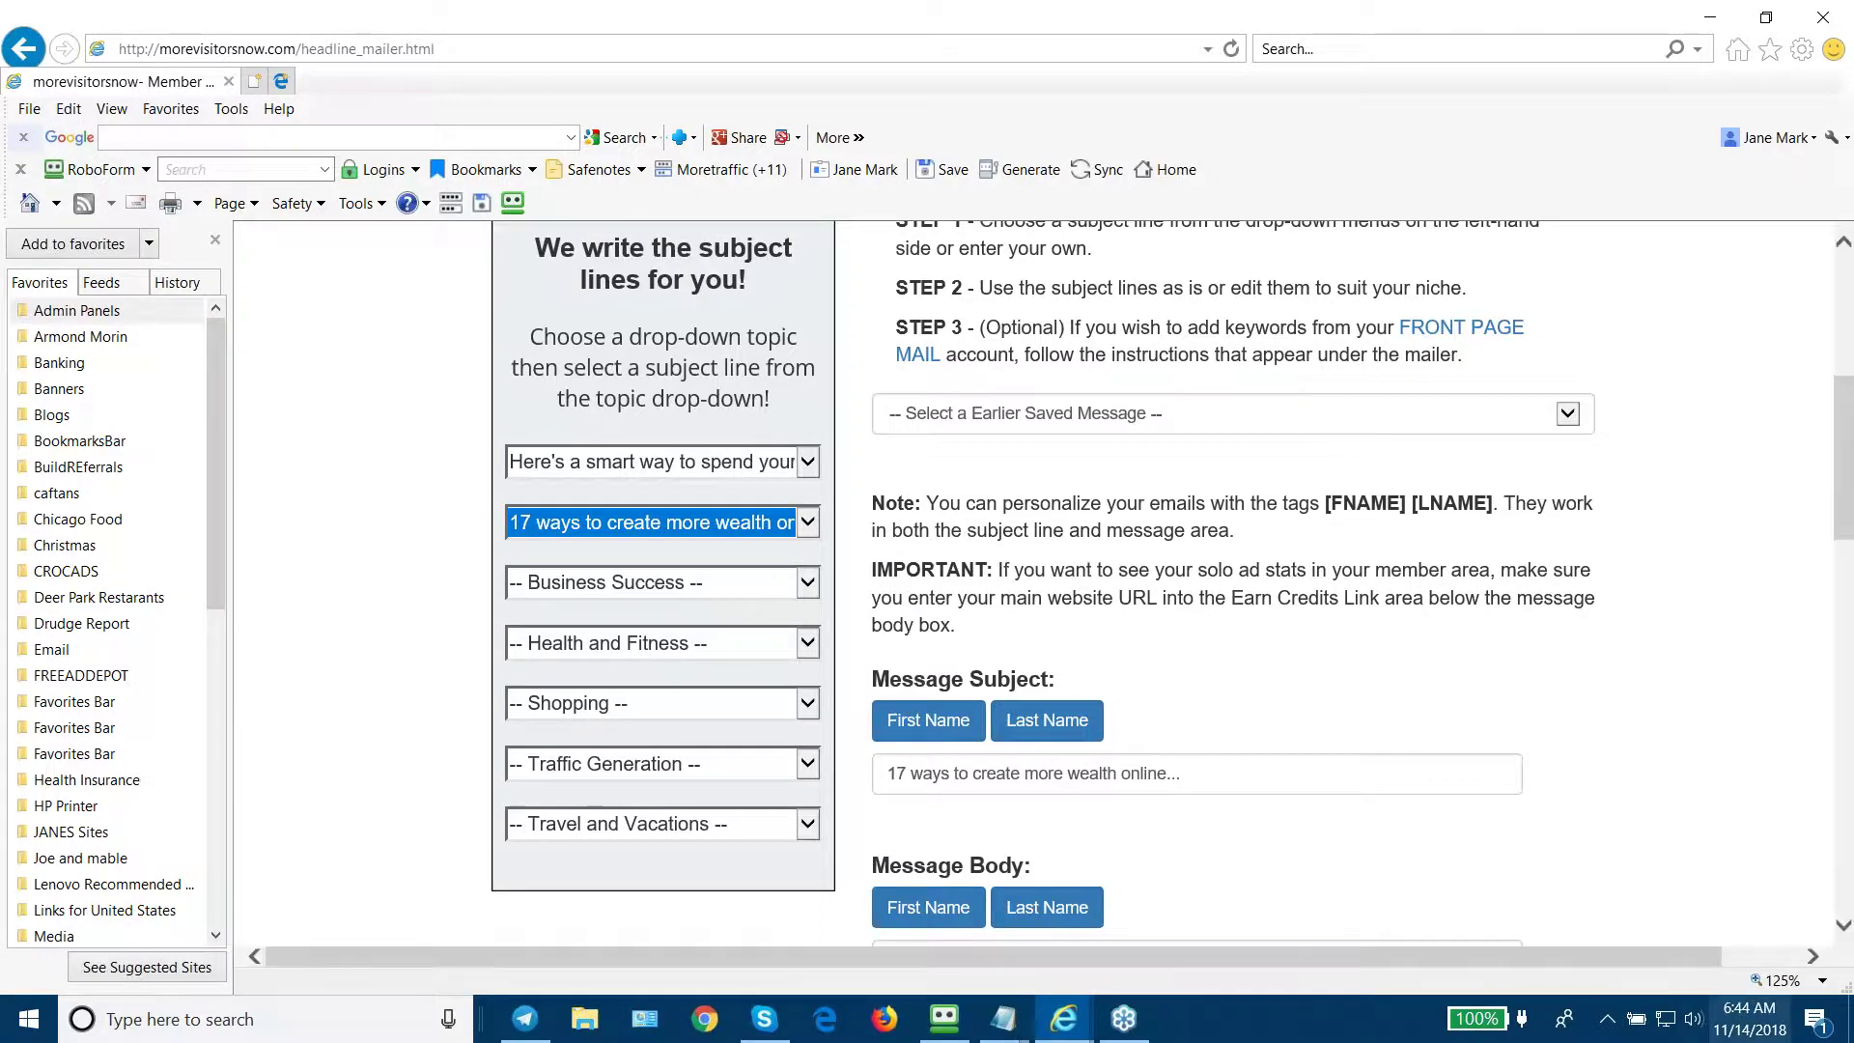
Step: Copy the sneak peek ad text from its Notepad window
left_click(1842, 924)
scroll(912, 814, "down", 2)
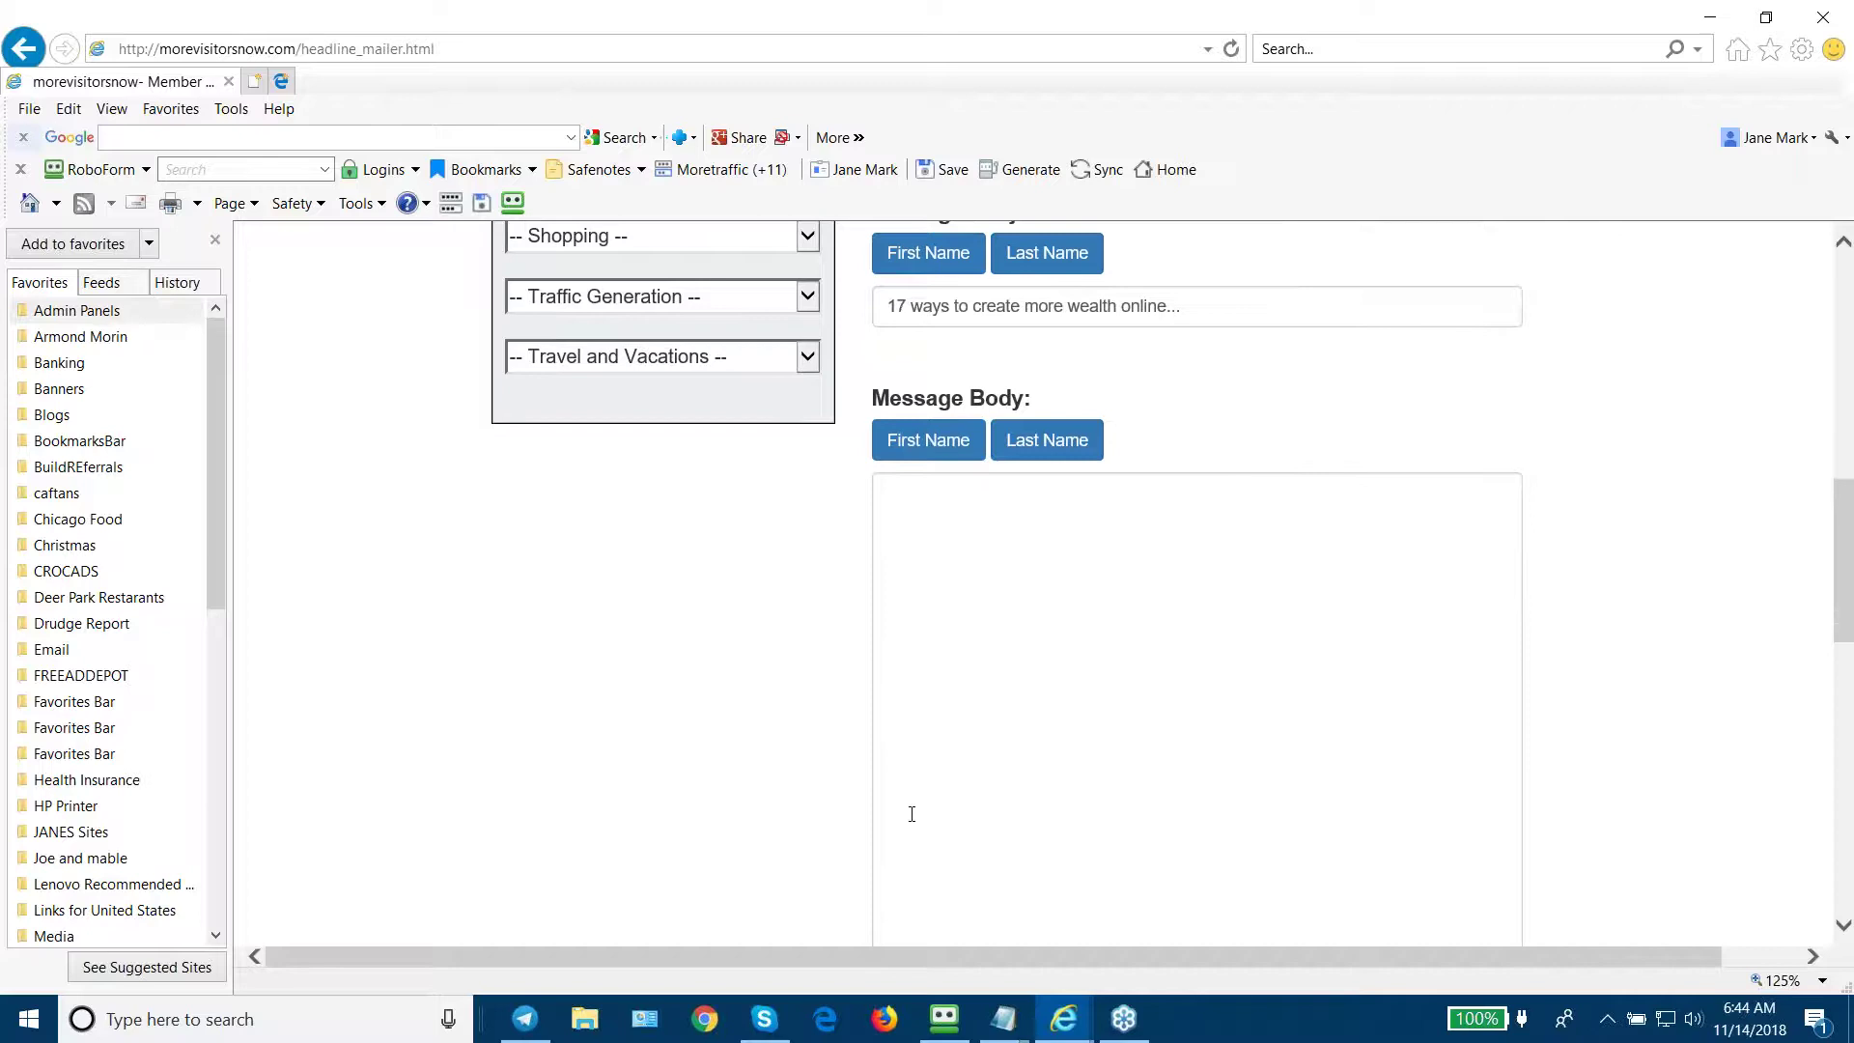
left_click(1004, 1020)
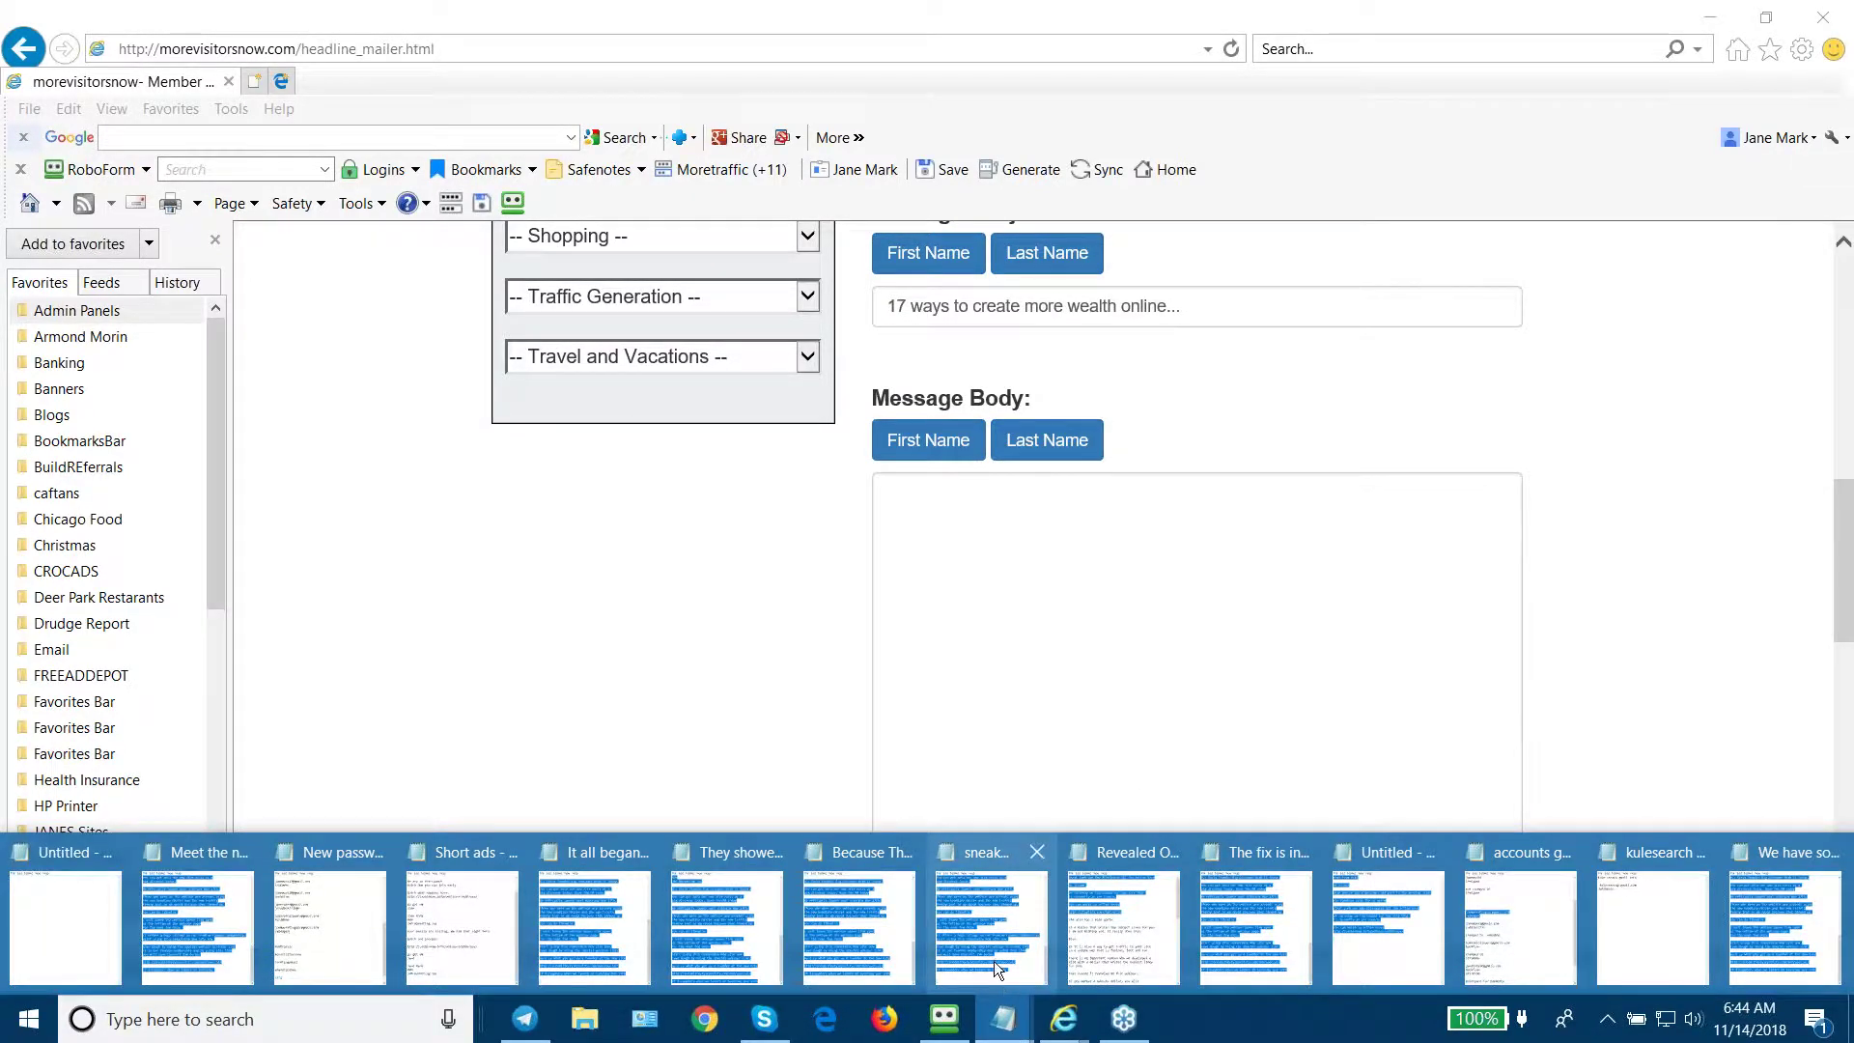
left_click(991, 927)
right_click(523, 456)
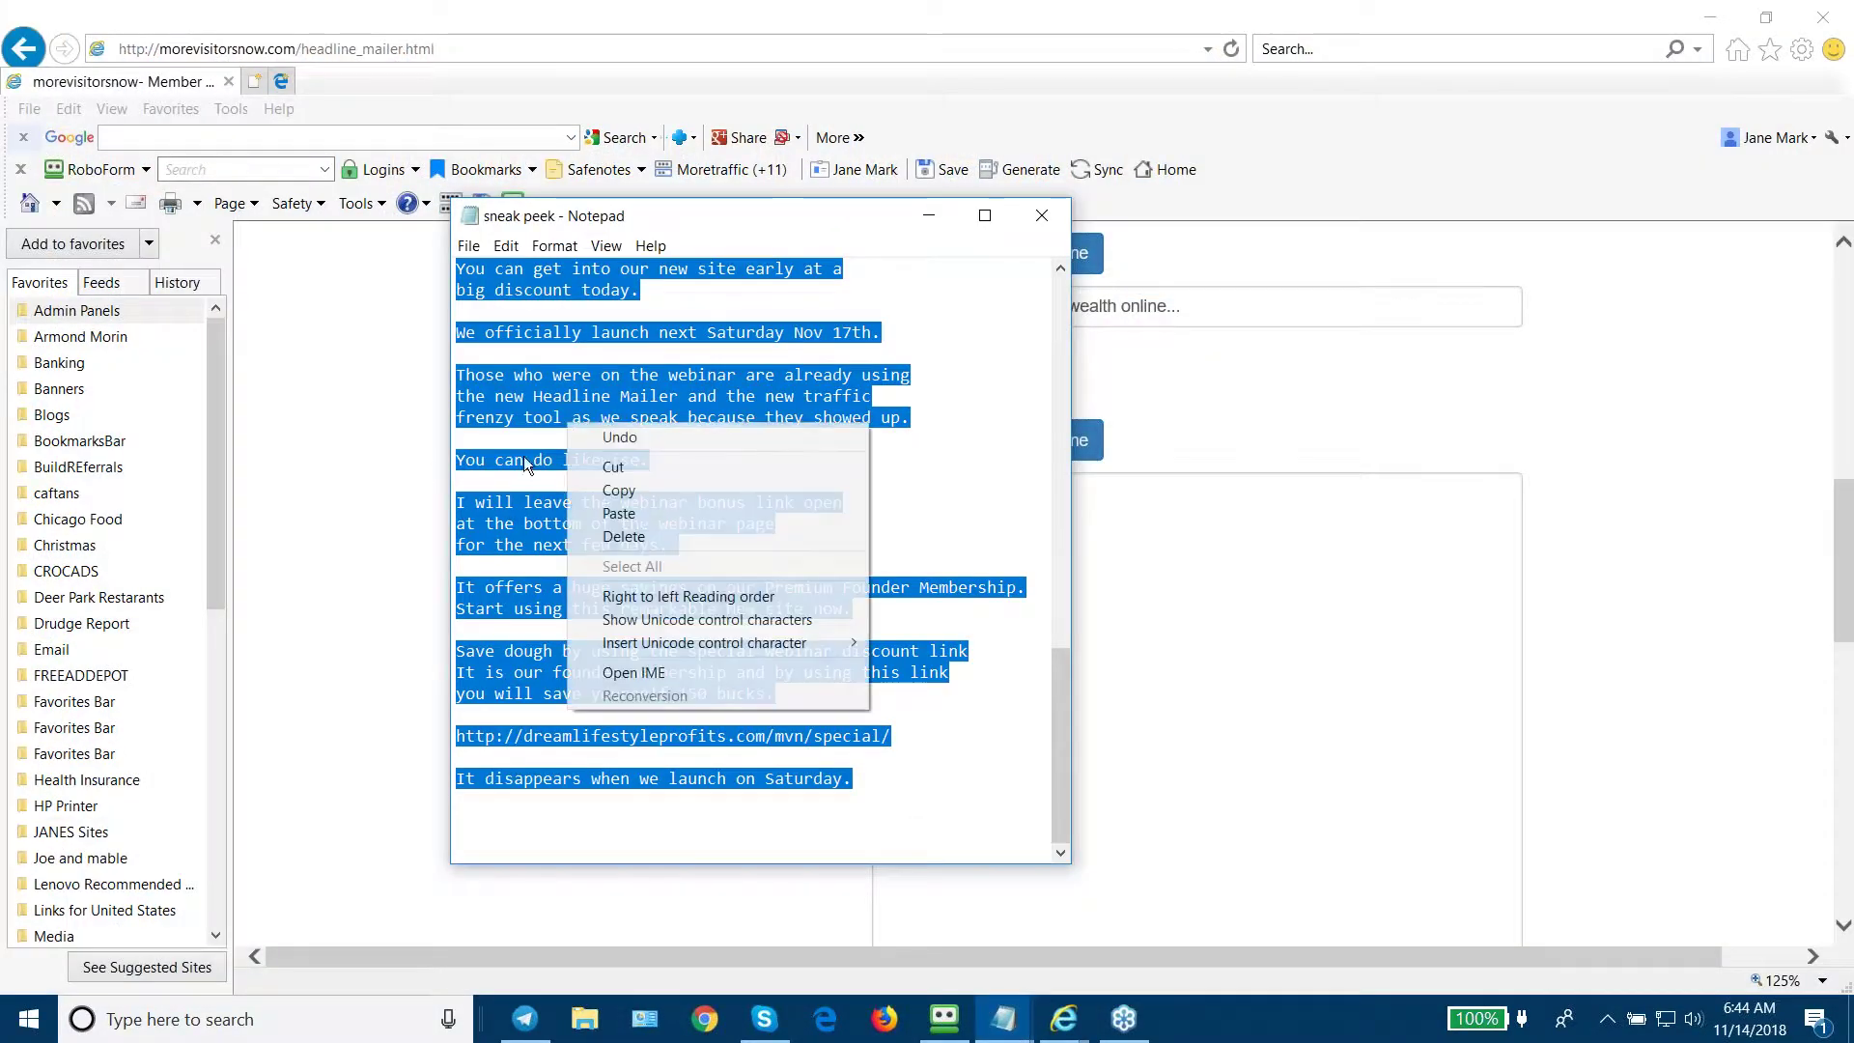
left_click(619, 490)
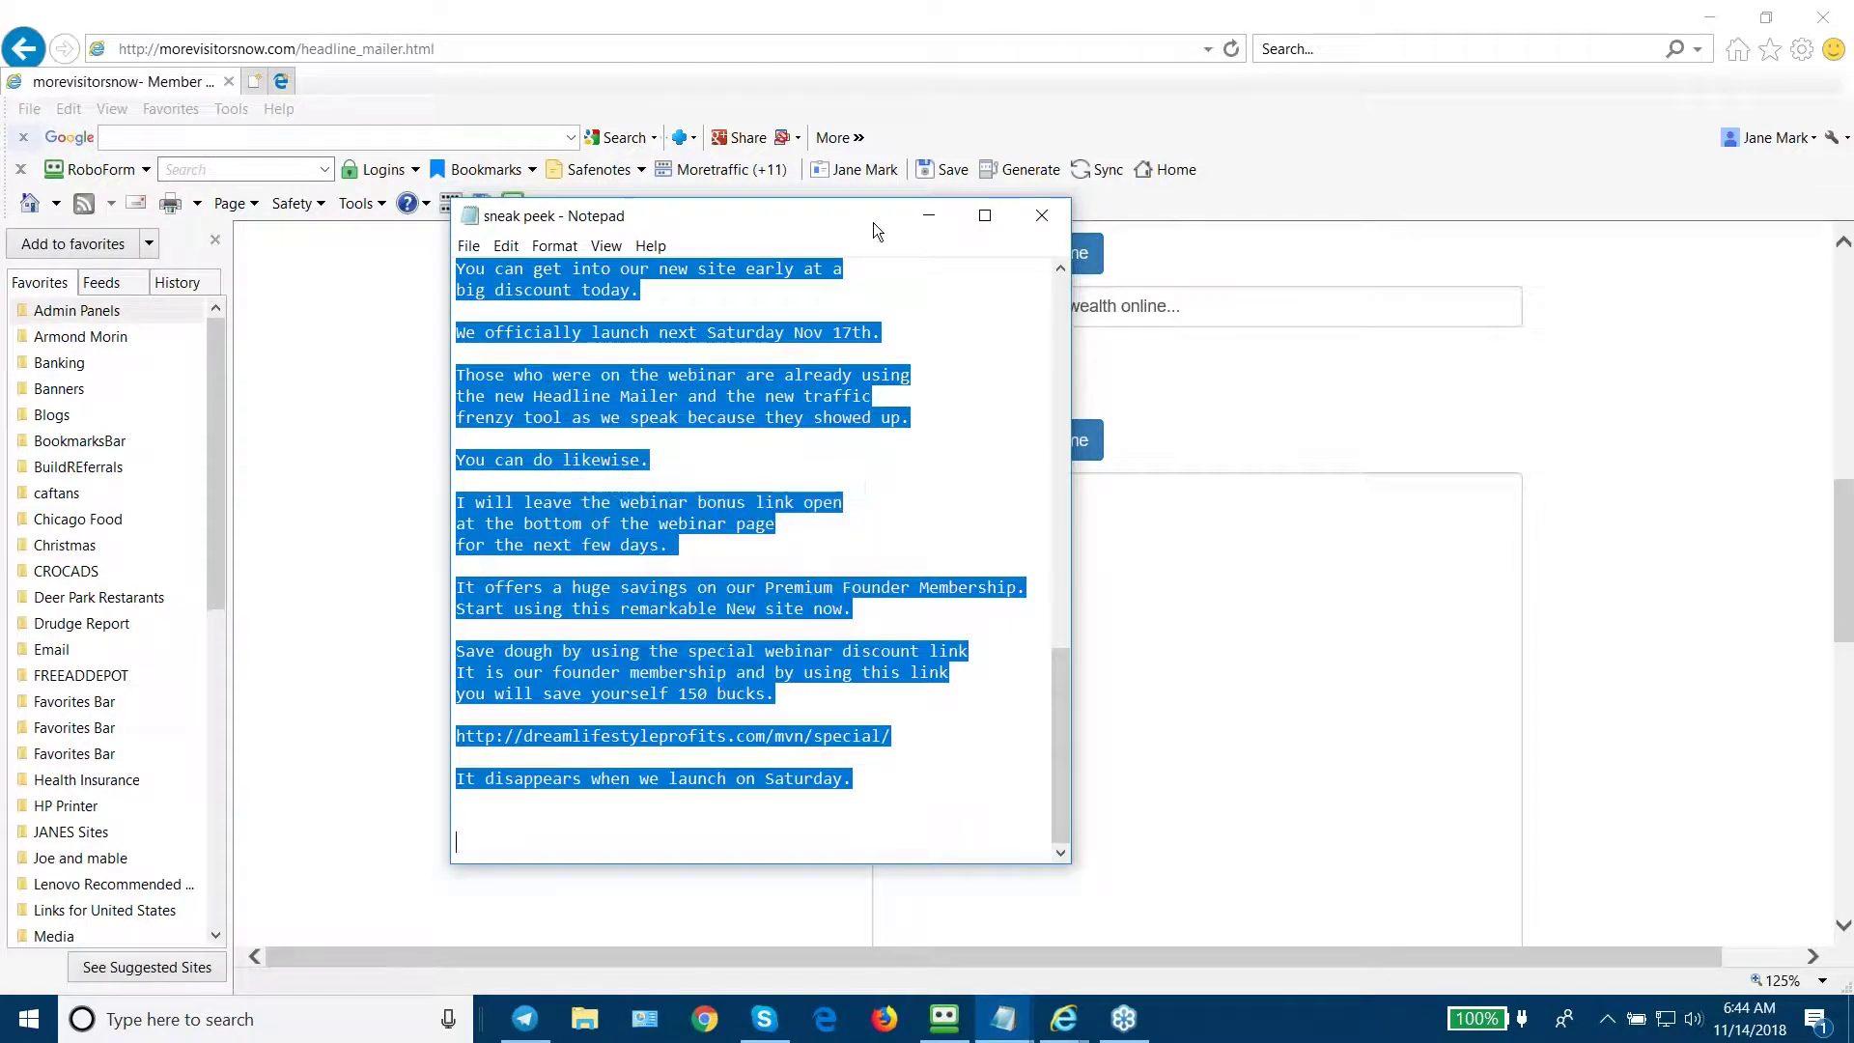
left_click(928, 216)
Step: Paste the copied ad text into the Message Body box
right_click(892, 644)
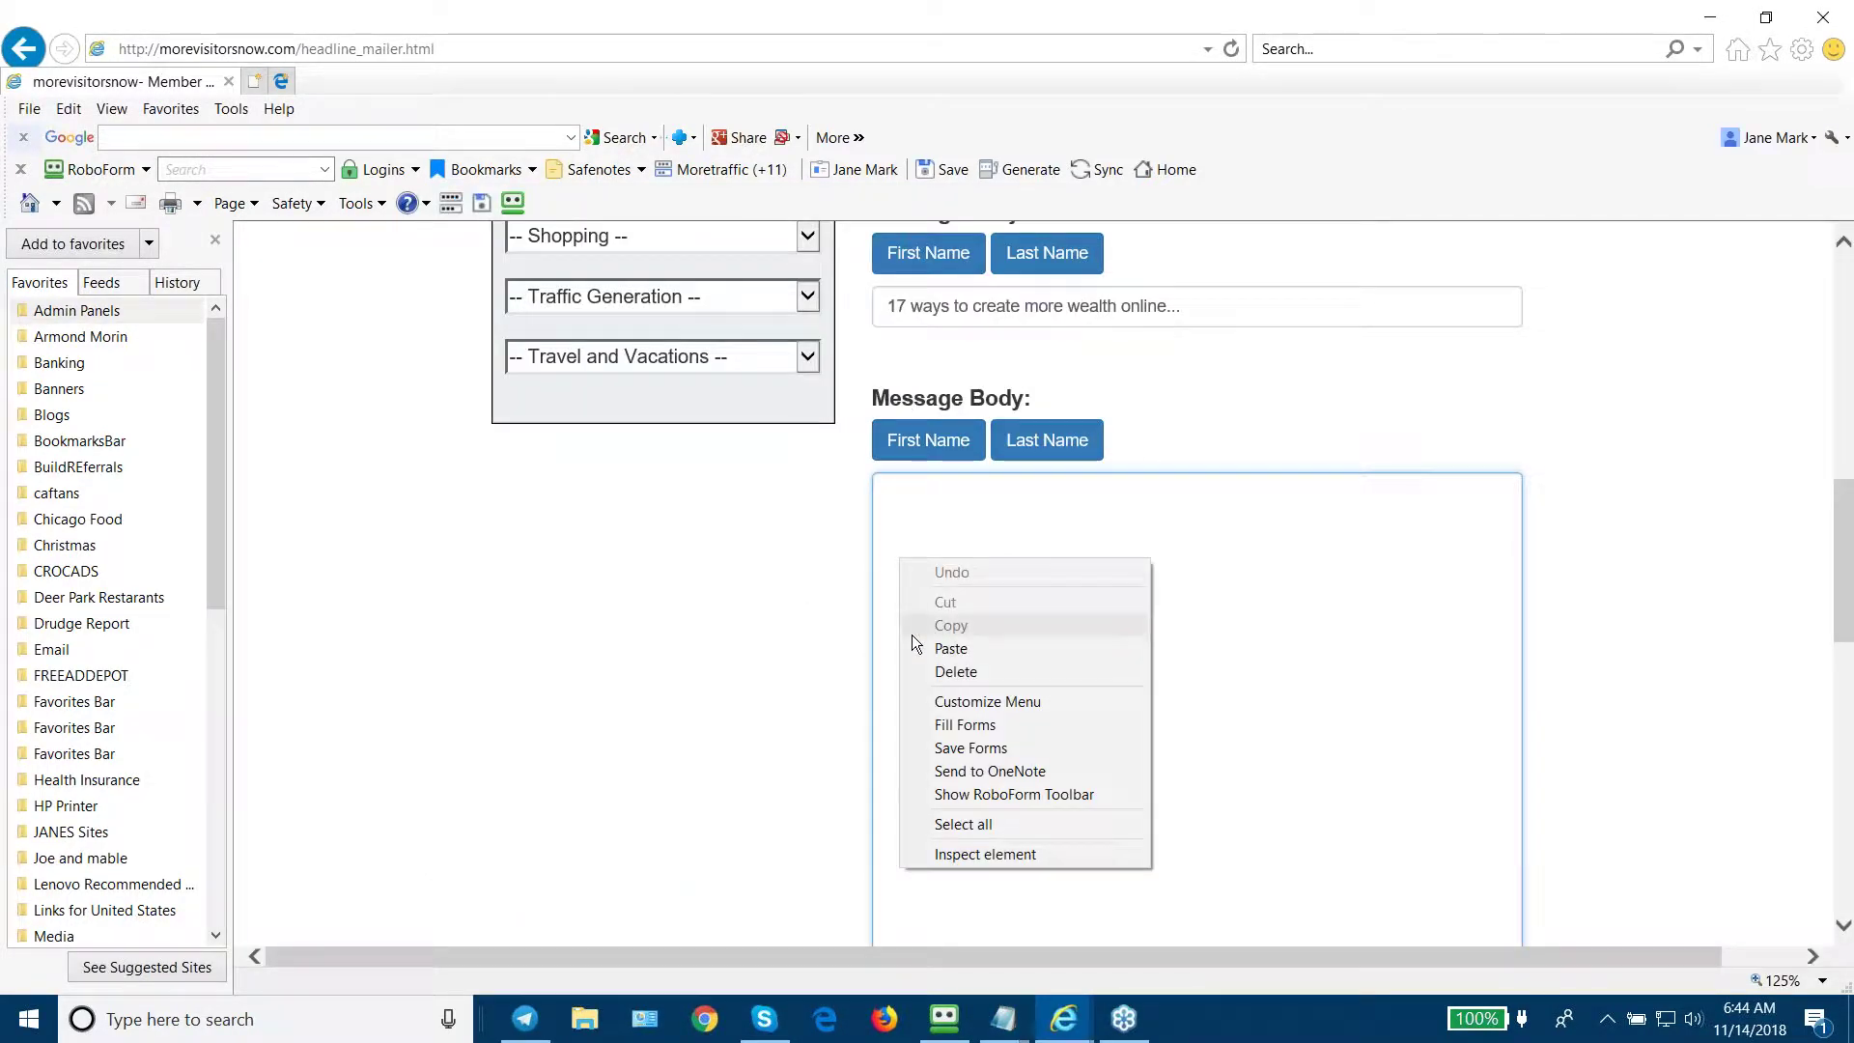
left_click(954, 647)
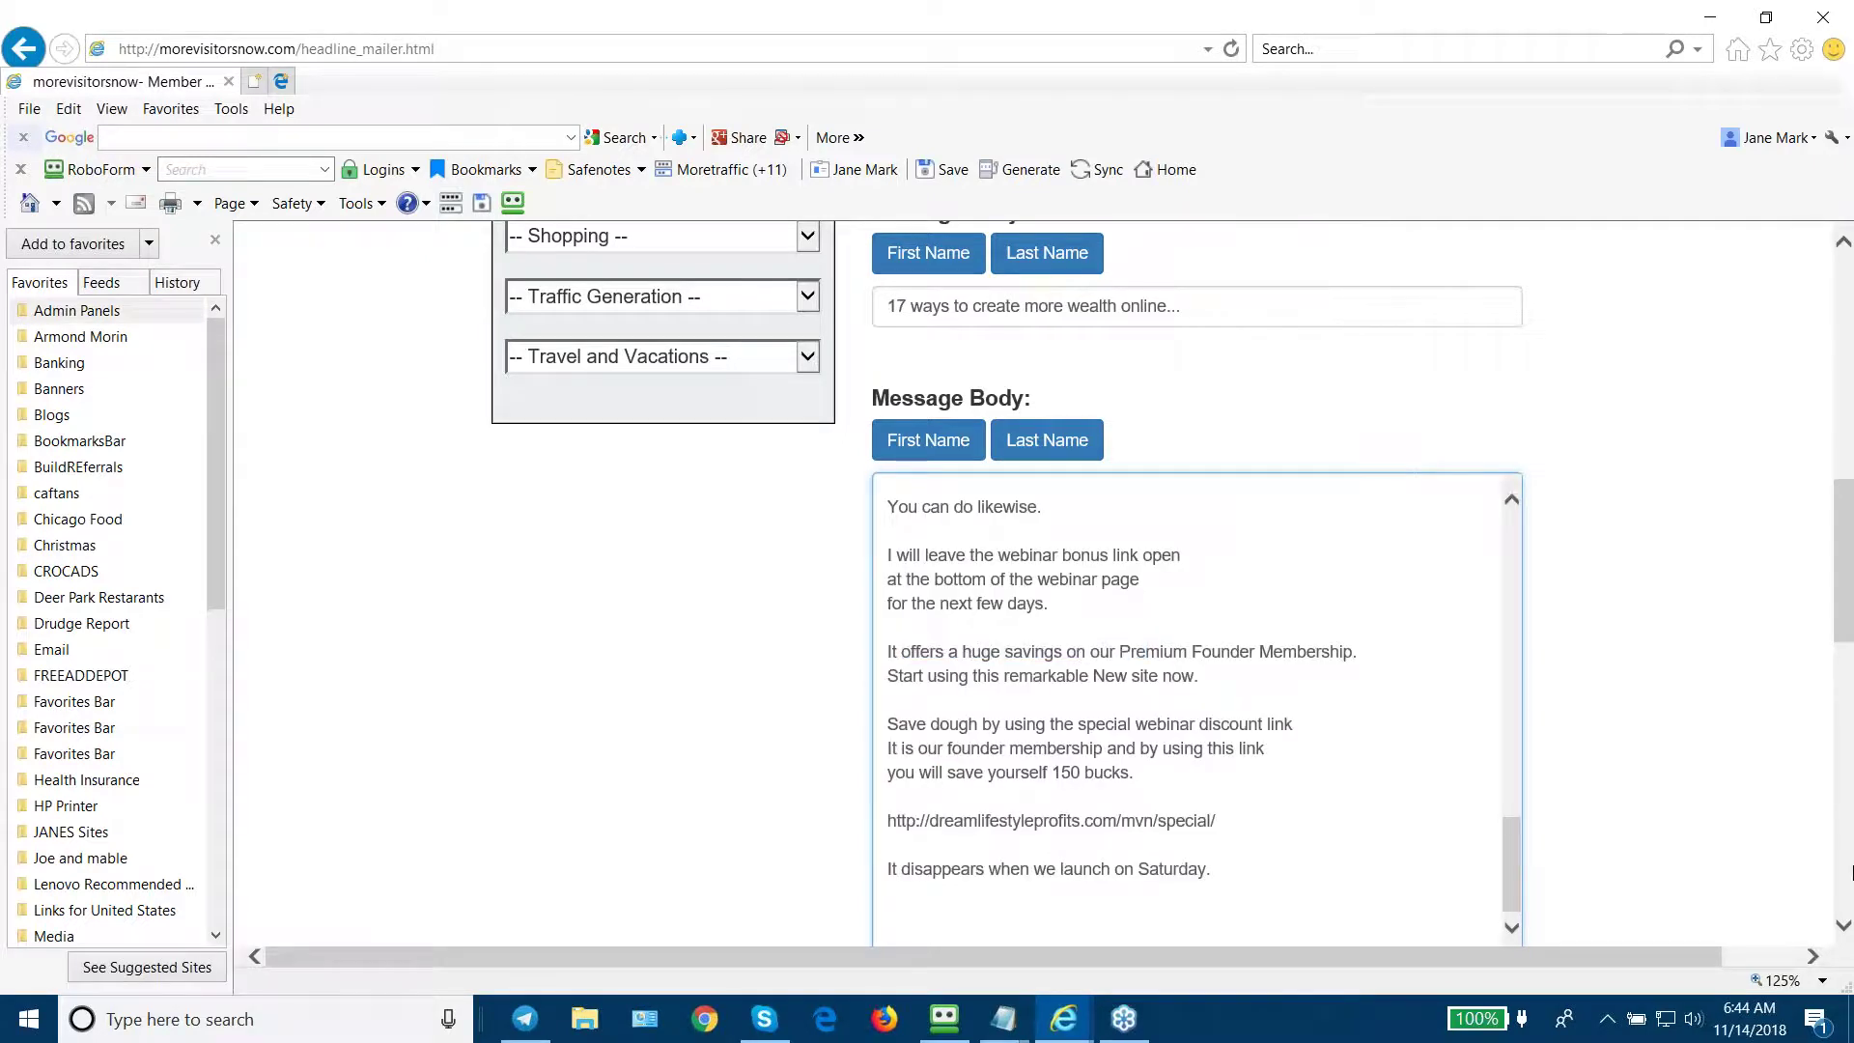
scroll(1000, 705, "down", 5)
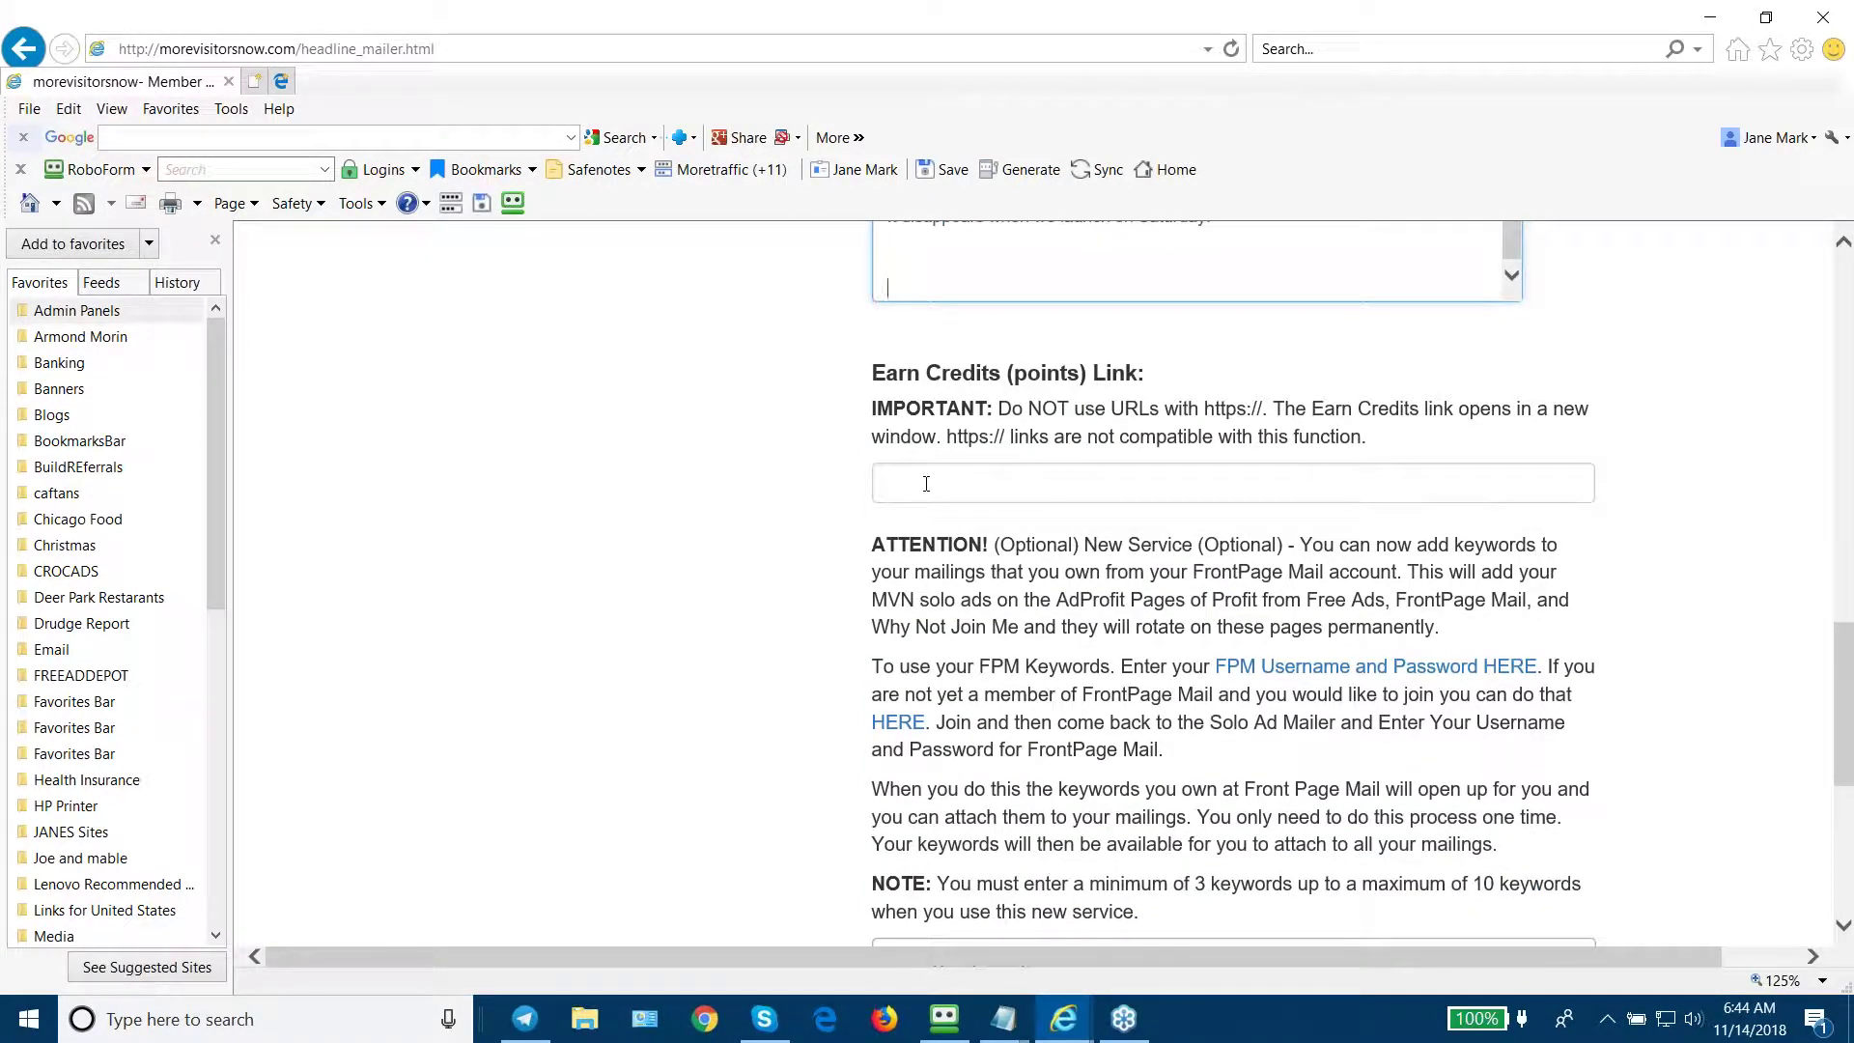
left_click(926, 483)
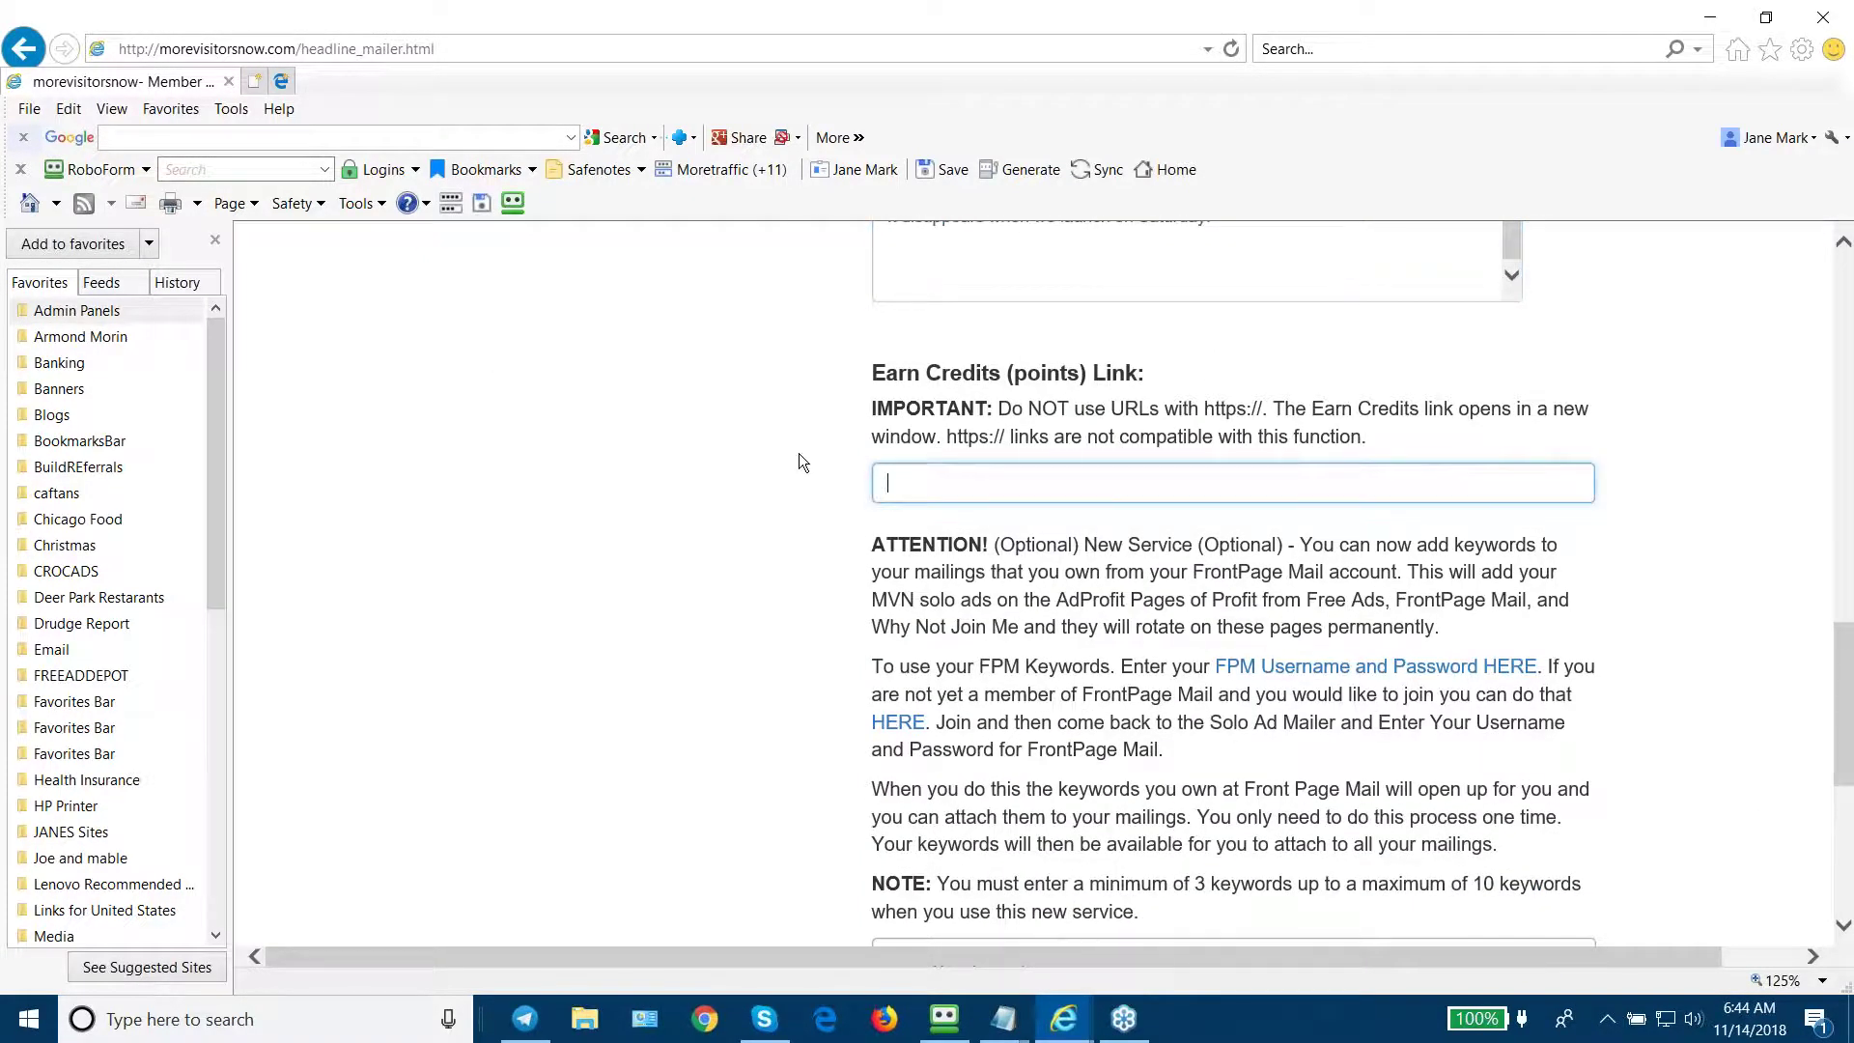
type("http://")
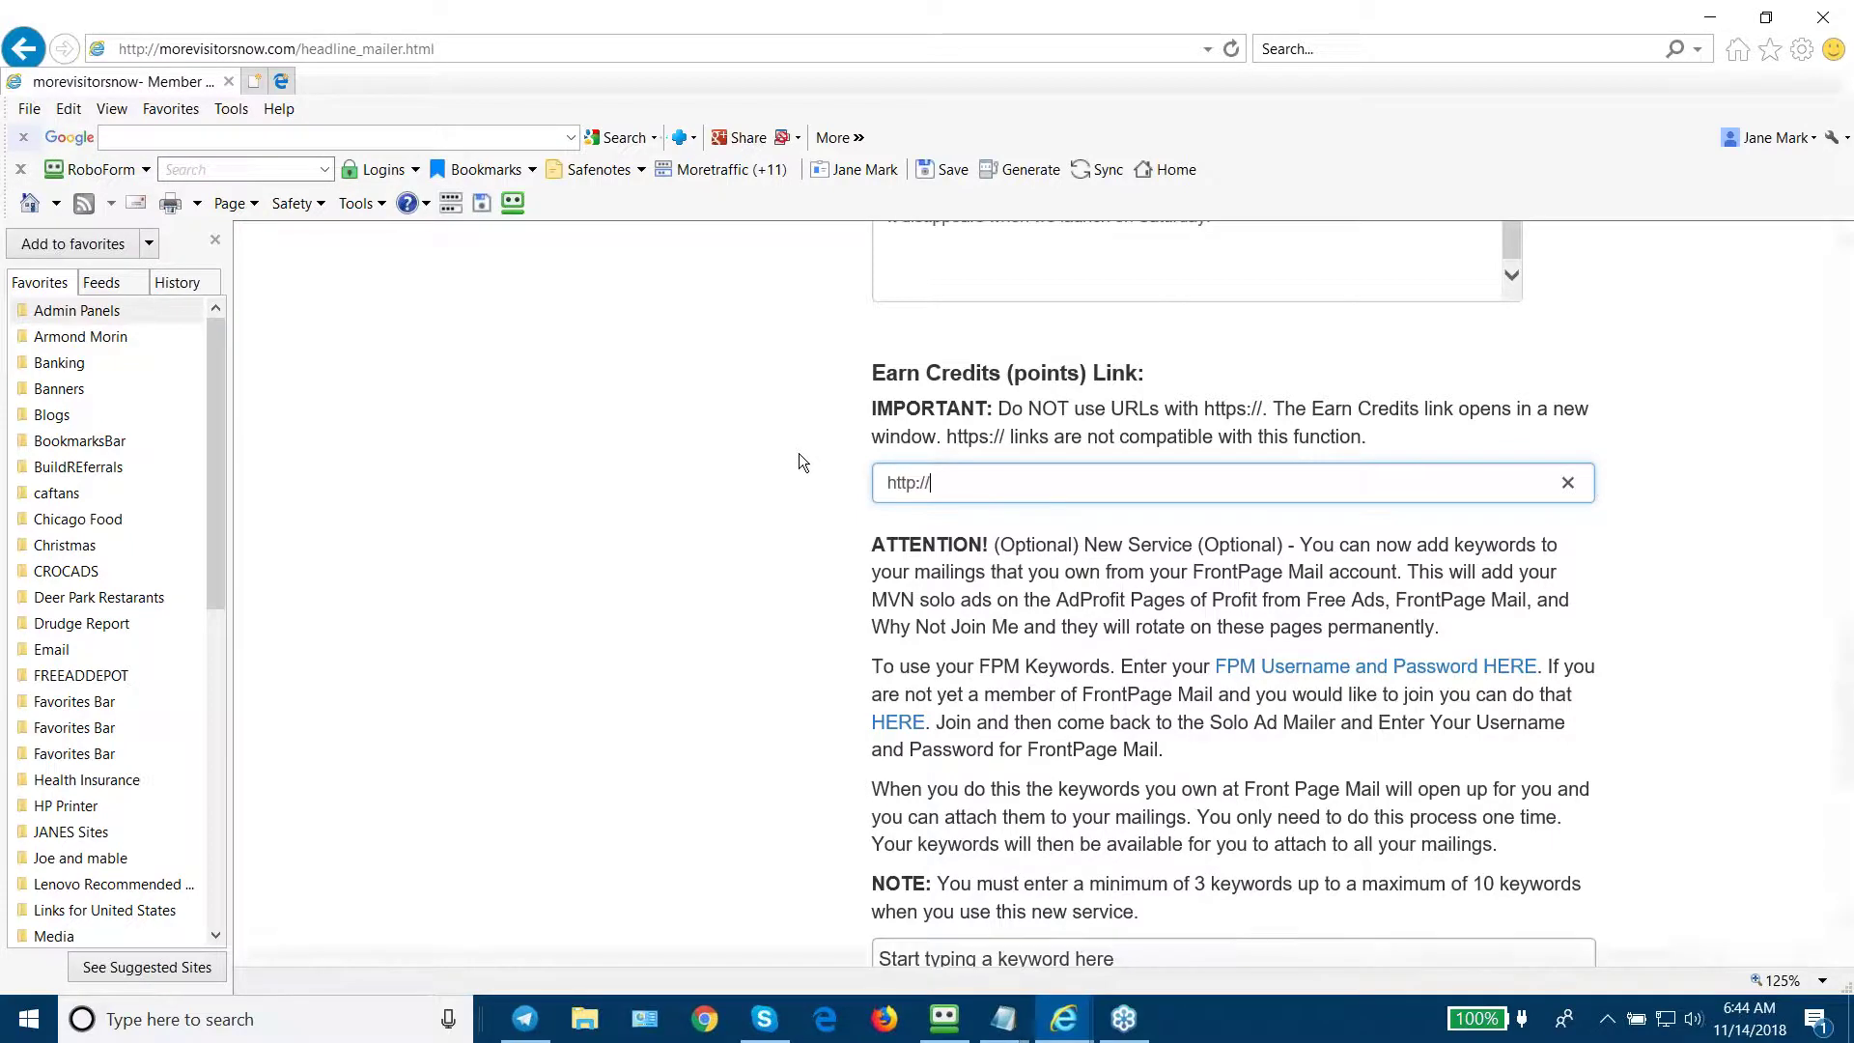
type("morevis")
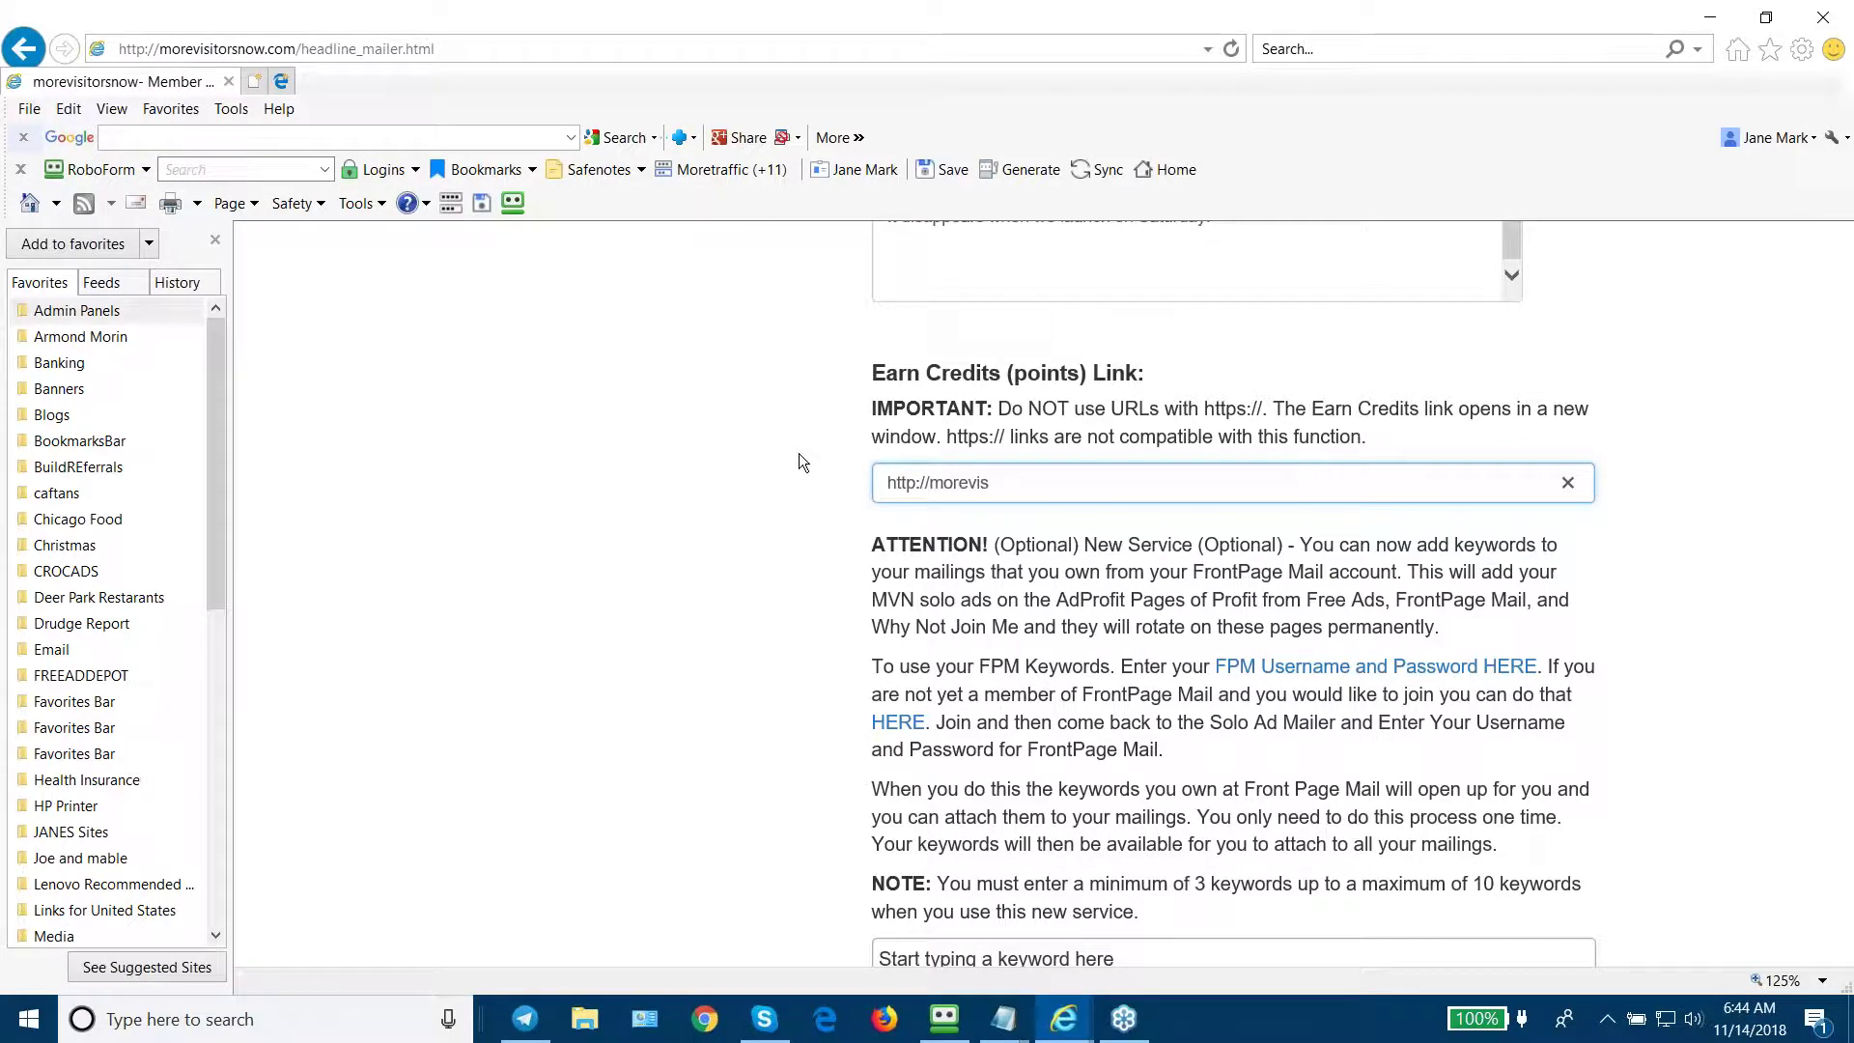
type("ito")
type("rsnow.co")
type("m")
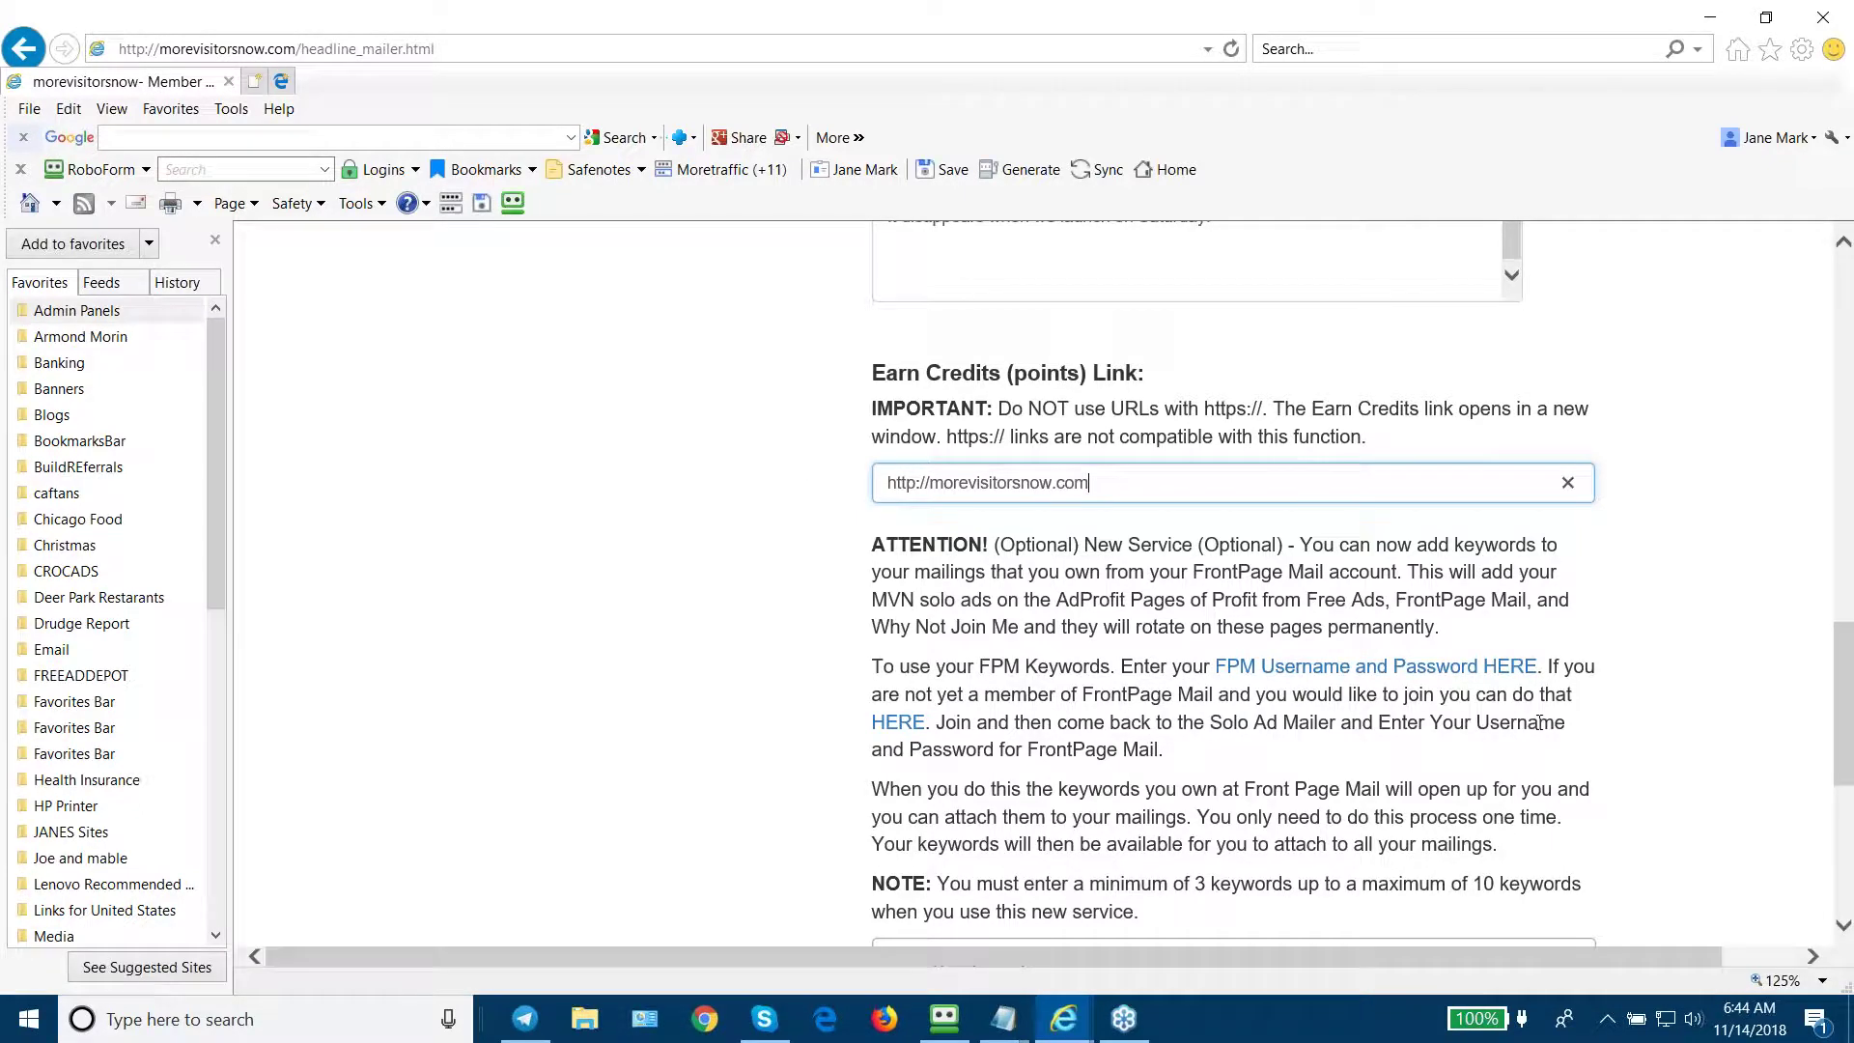
scroll(1812, 362, "up", 2)
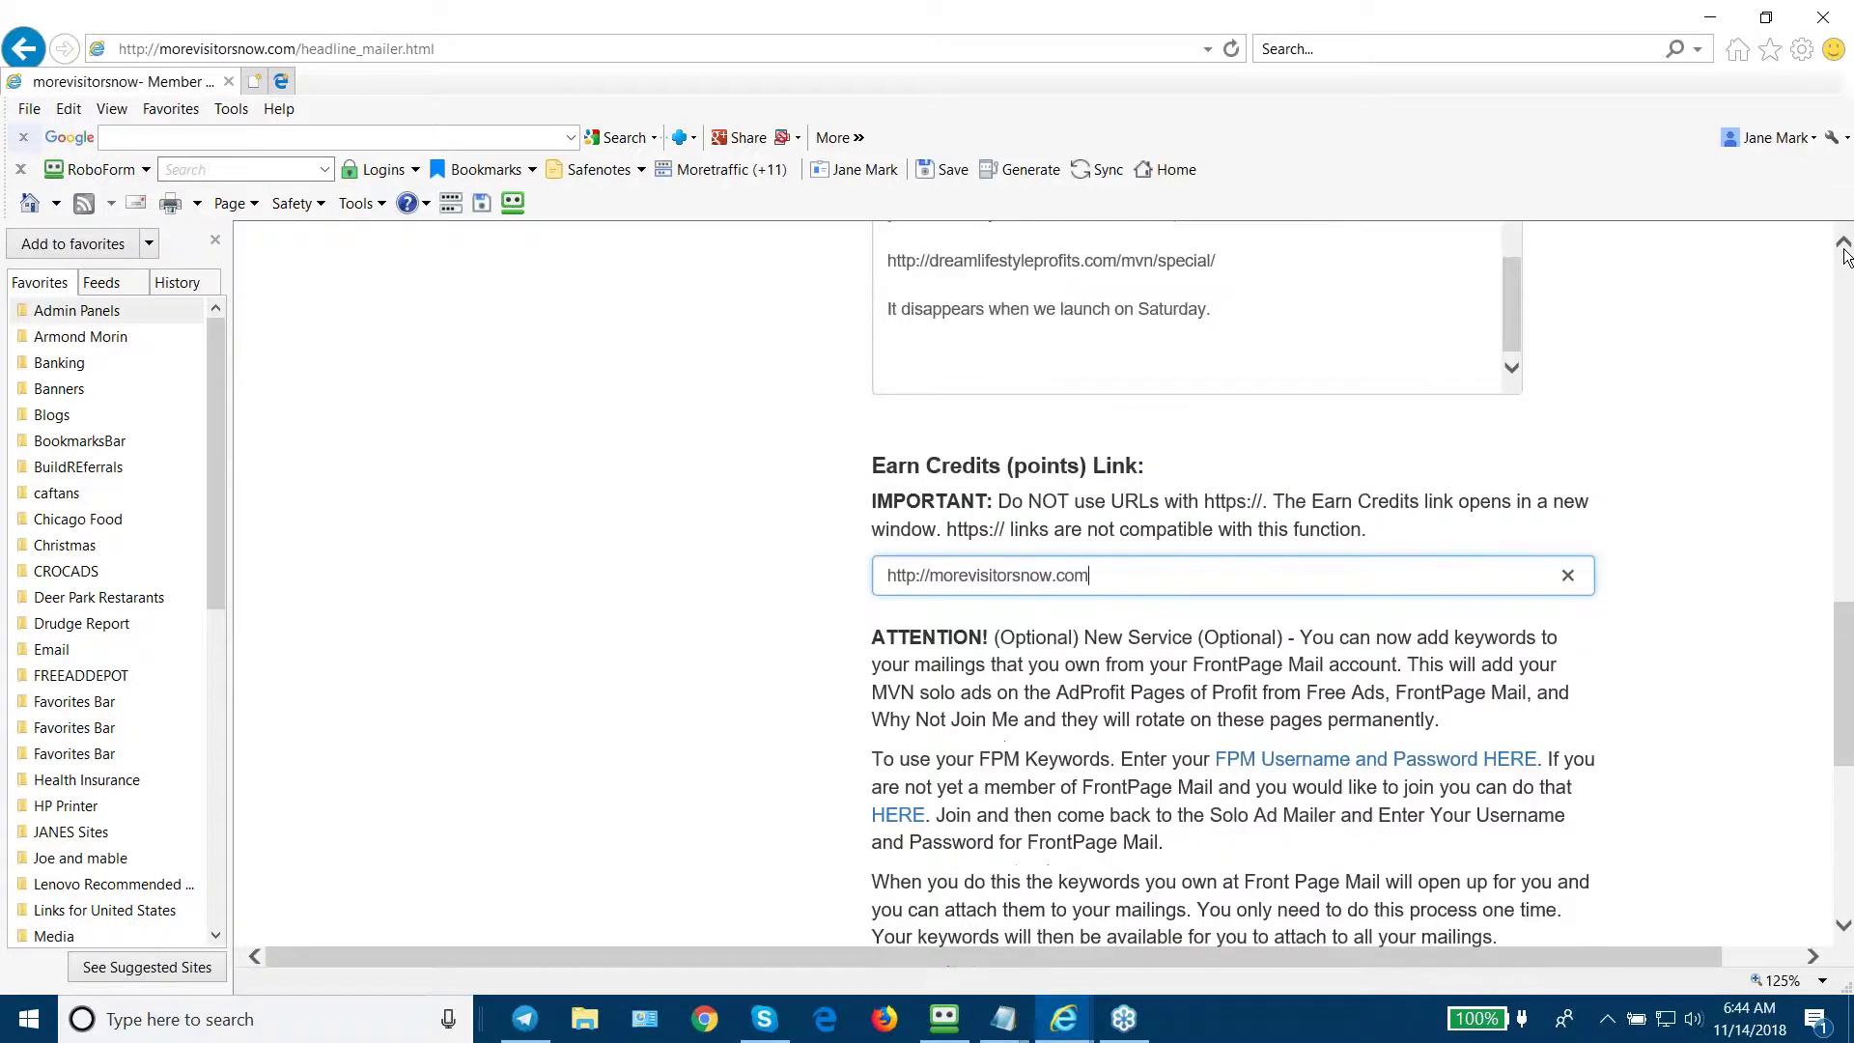
scroll(1797, 435, "up", 2)
scroll(1789, 492, "up", 2)
scroll(1777, 539, "up", 2)
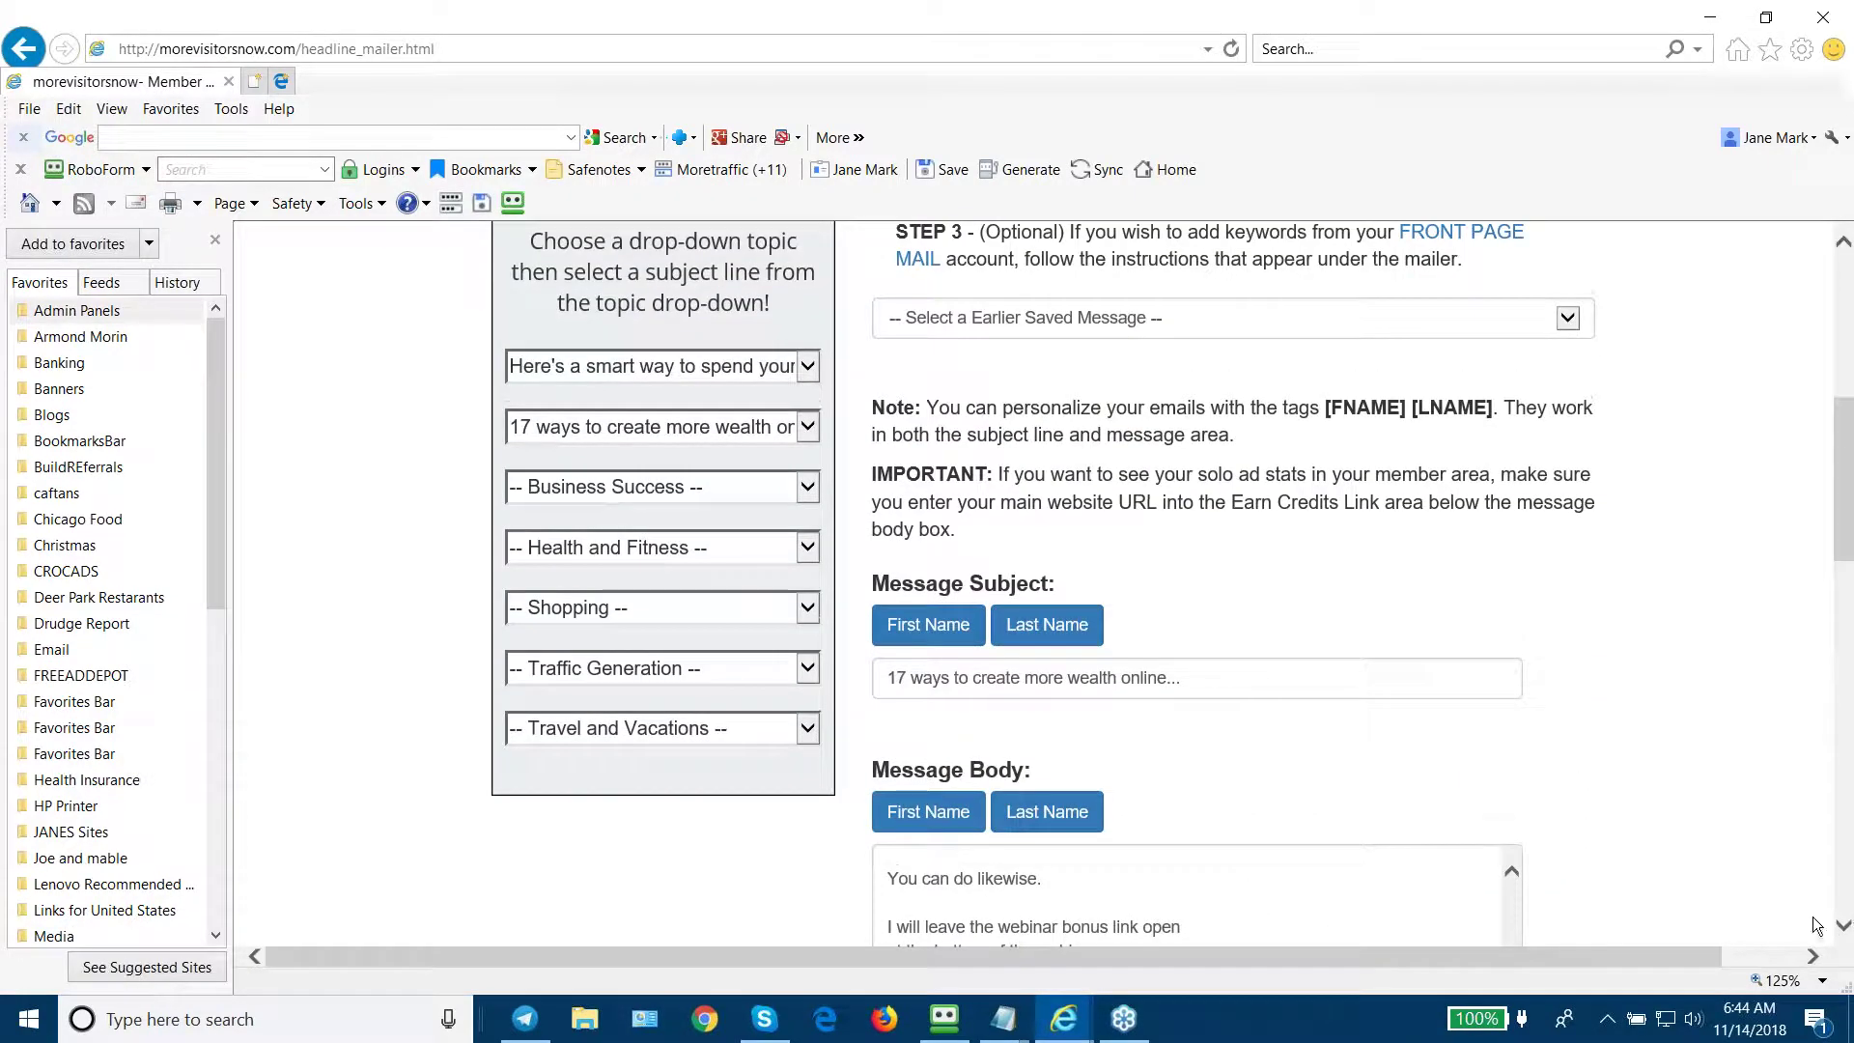
left_click_drag(1842, 921, 1842, 928)
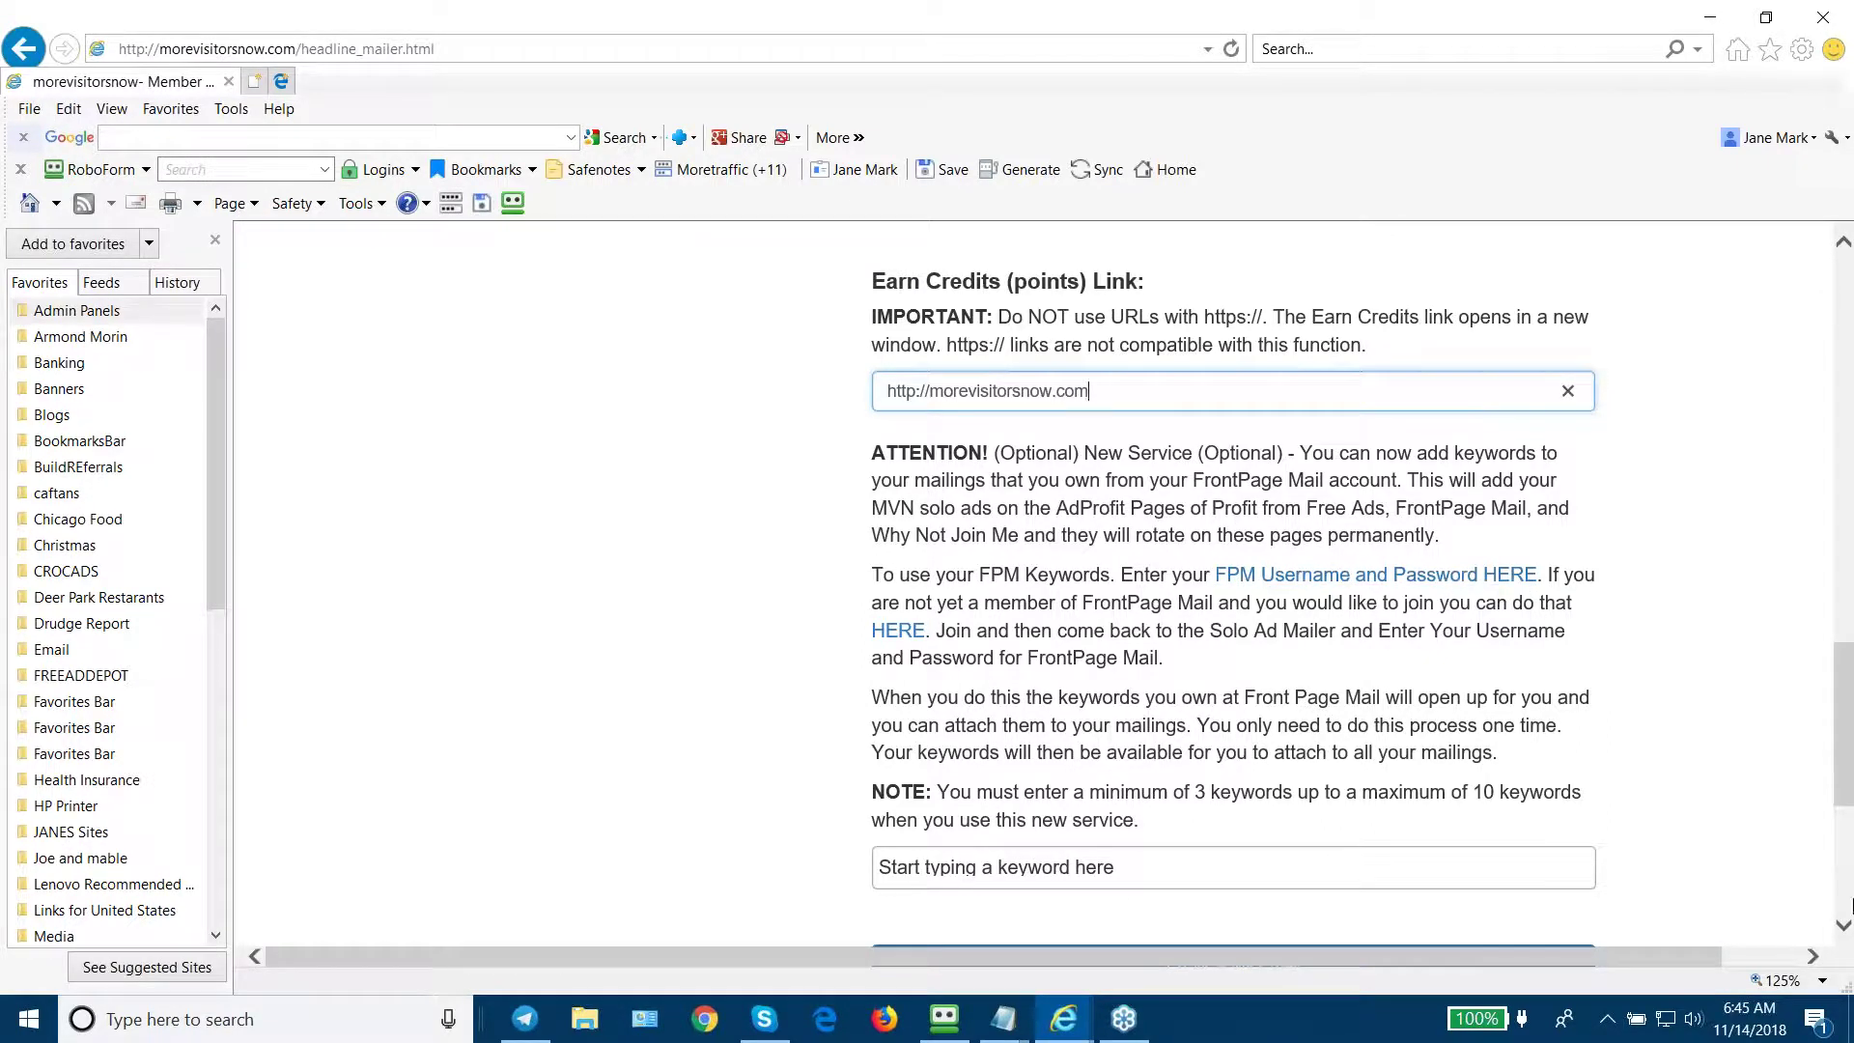
Step: Bring up the FrontPage Mail keyword suggestions for the mailing's keyword field
left_click(1843, 925)
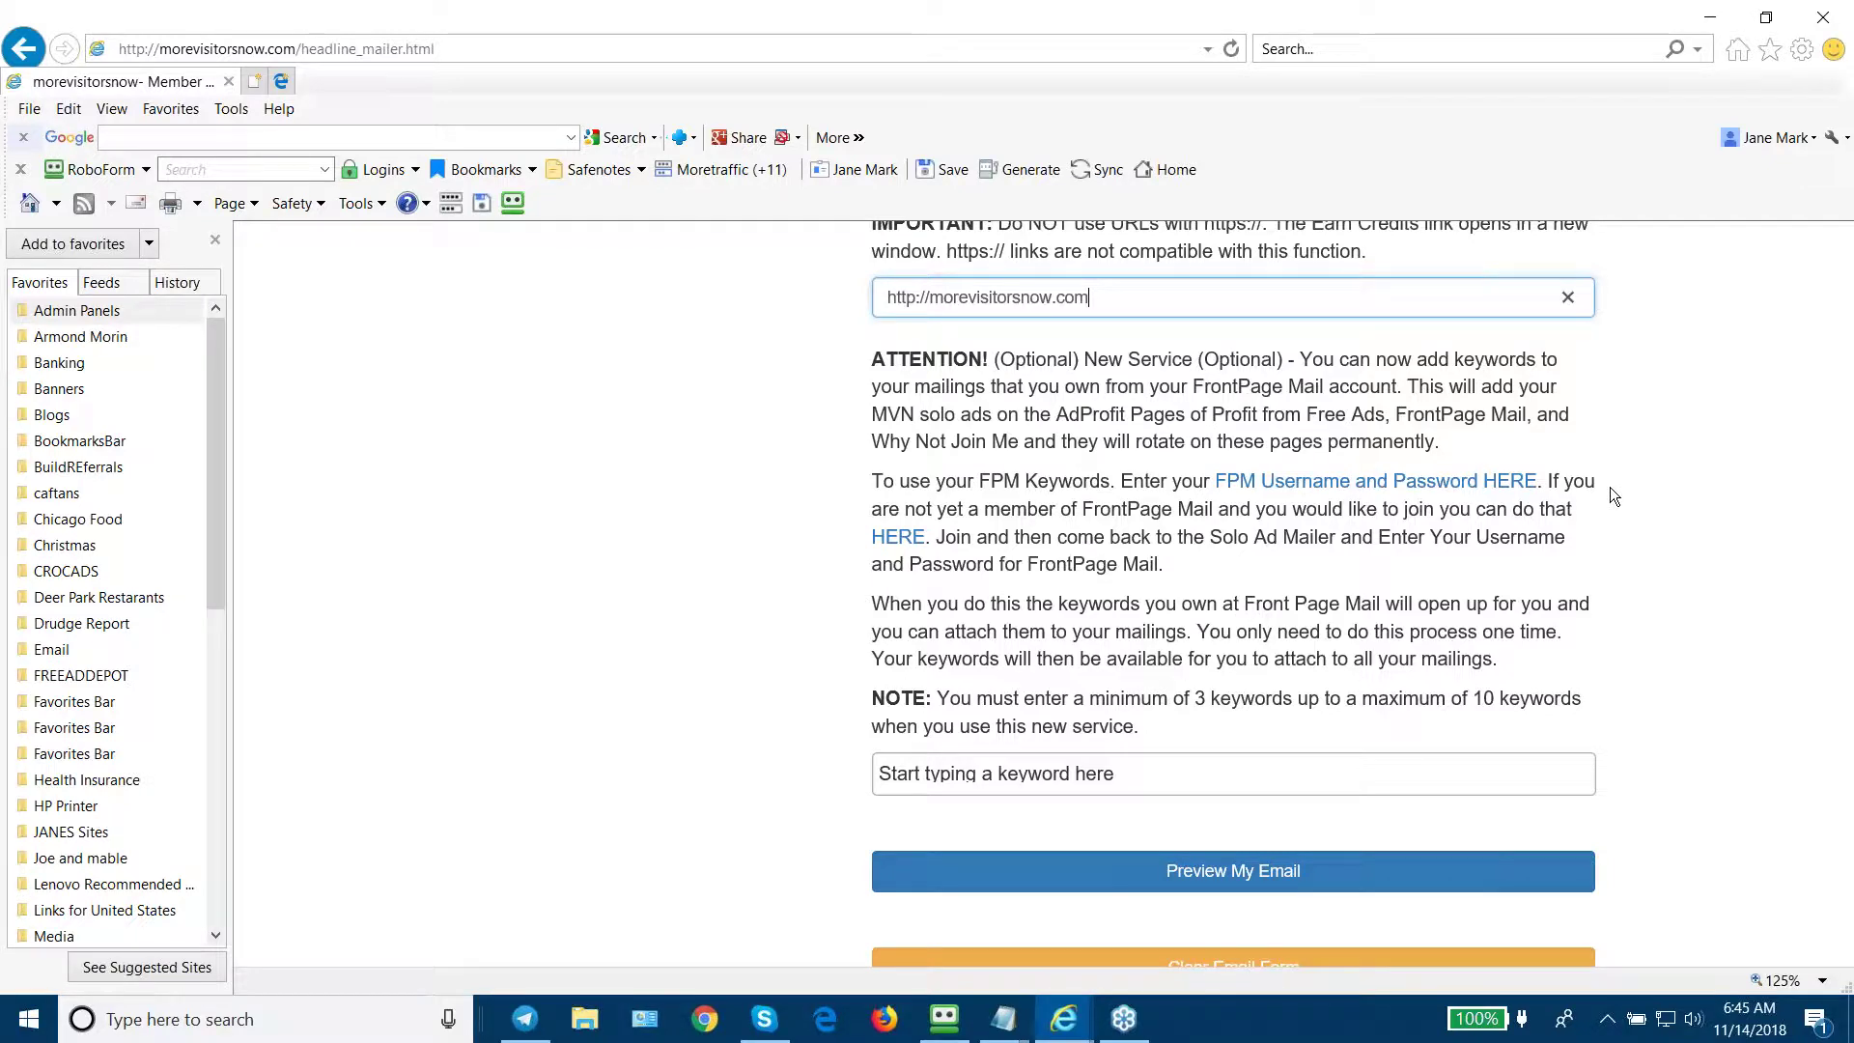
left_click(1111, 779)
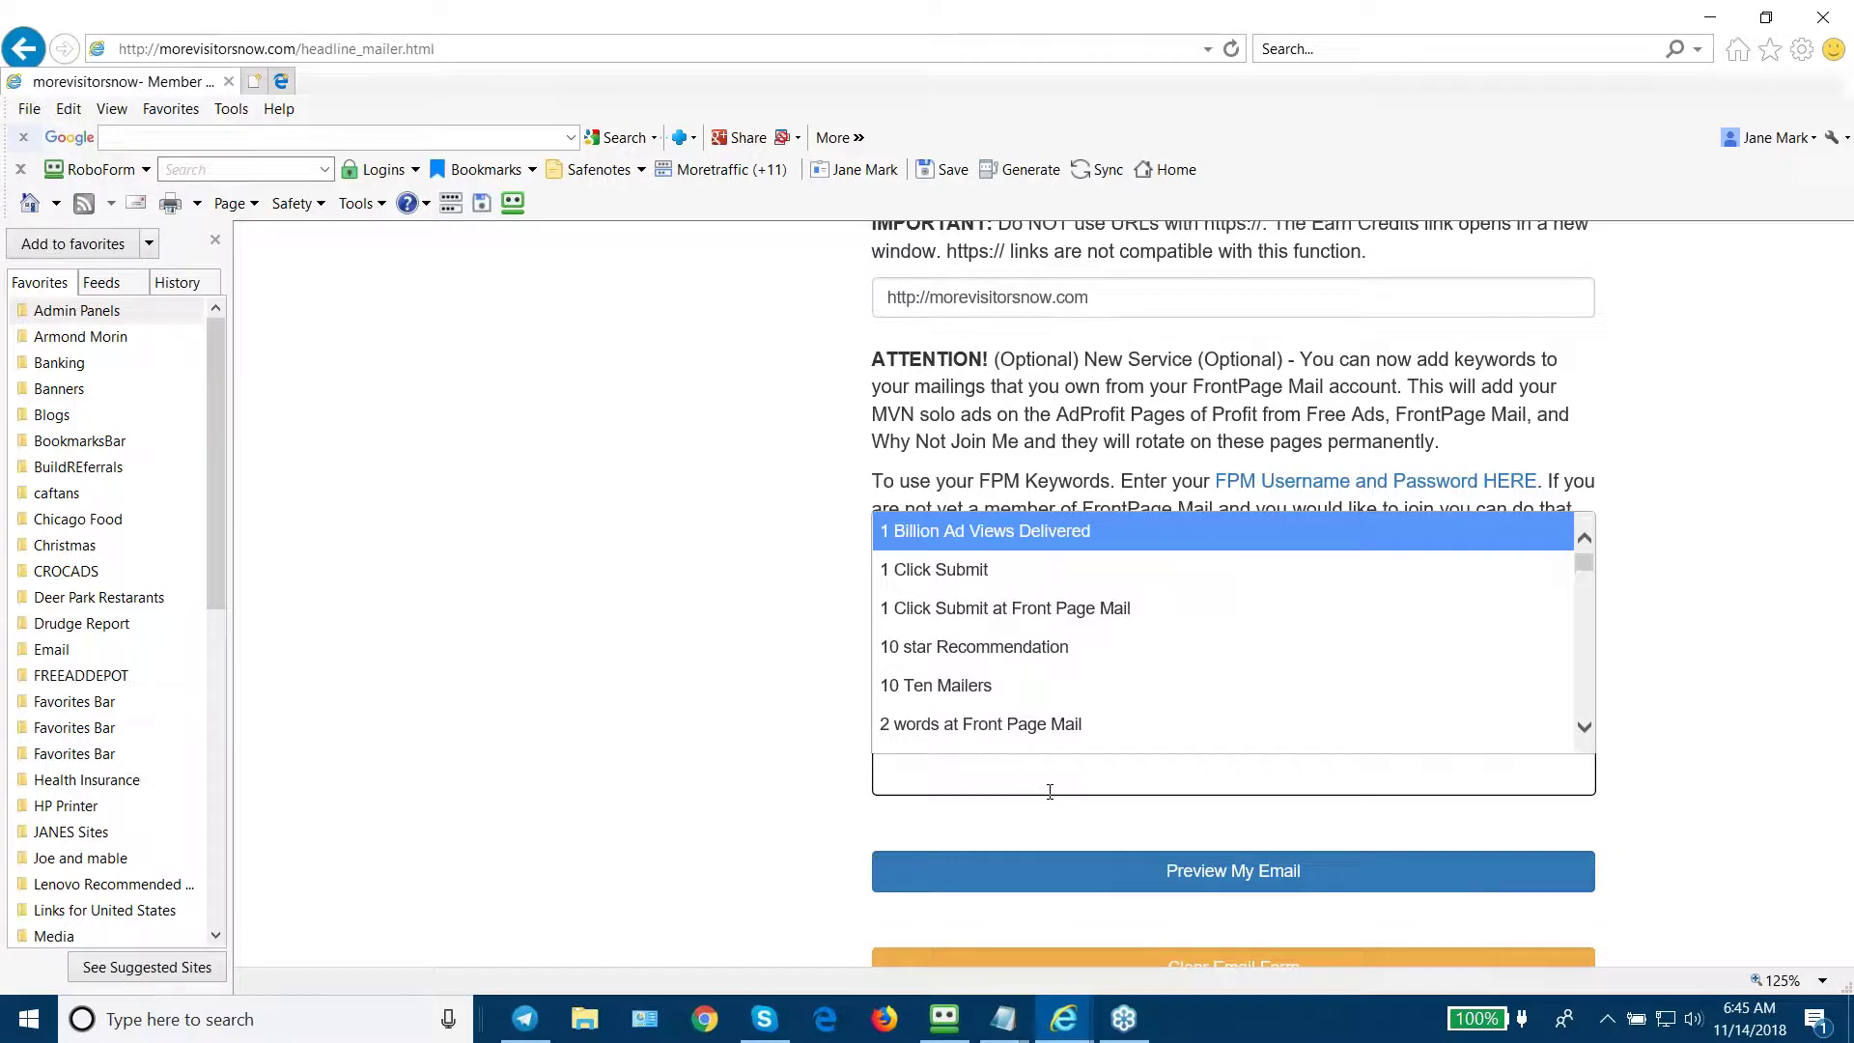
type("mopa")
Step: Add the keywords More Visitors Now and morevisitorsnow to the mailing
key("BackSpace")
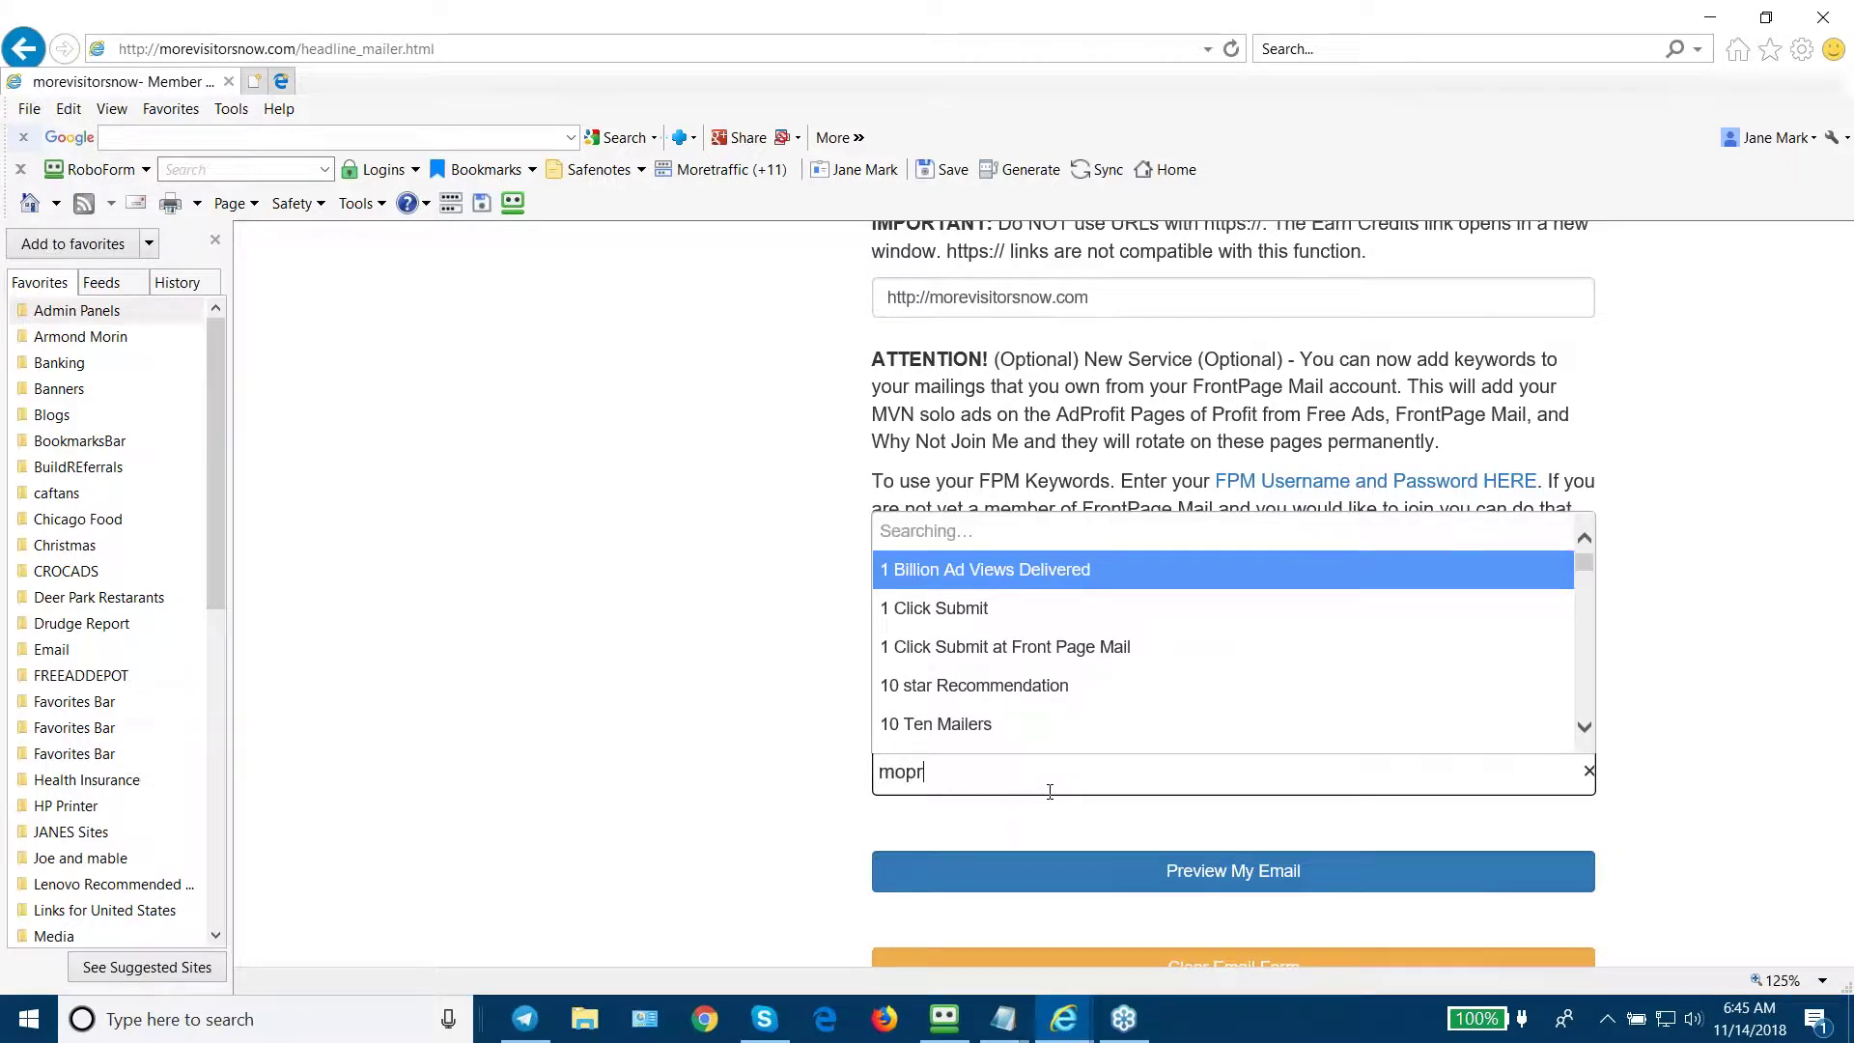
key("BackSpace")
type("re")
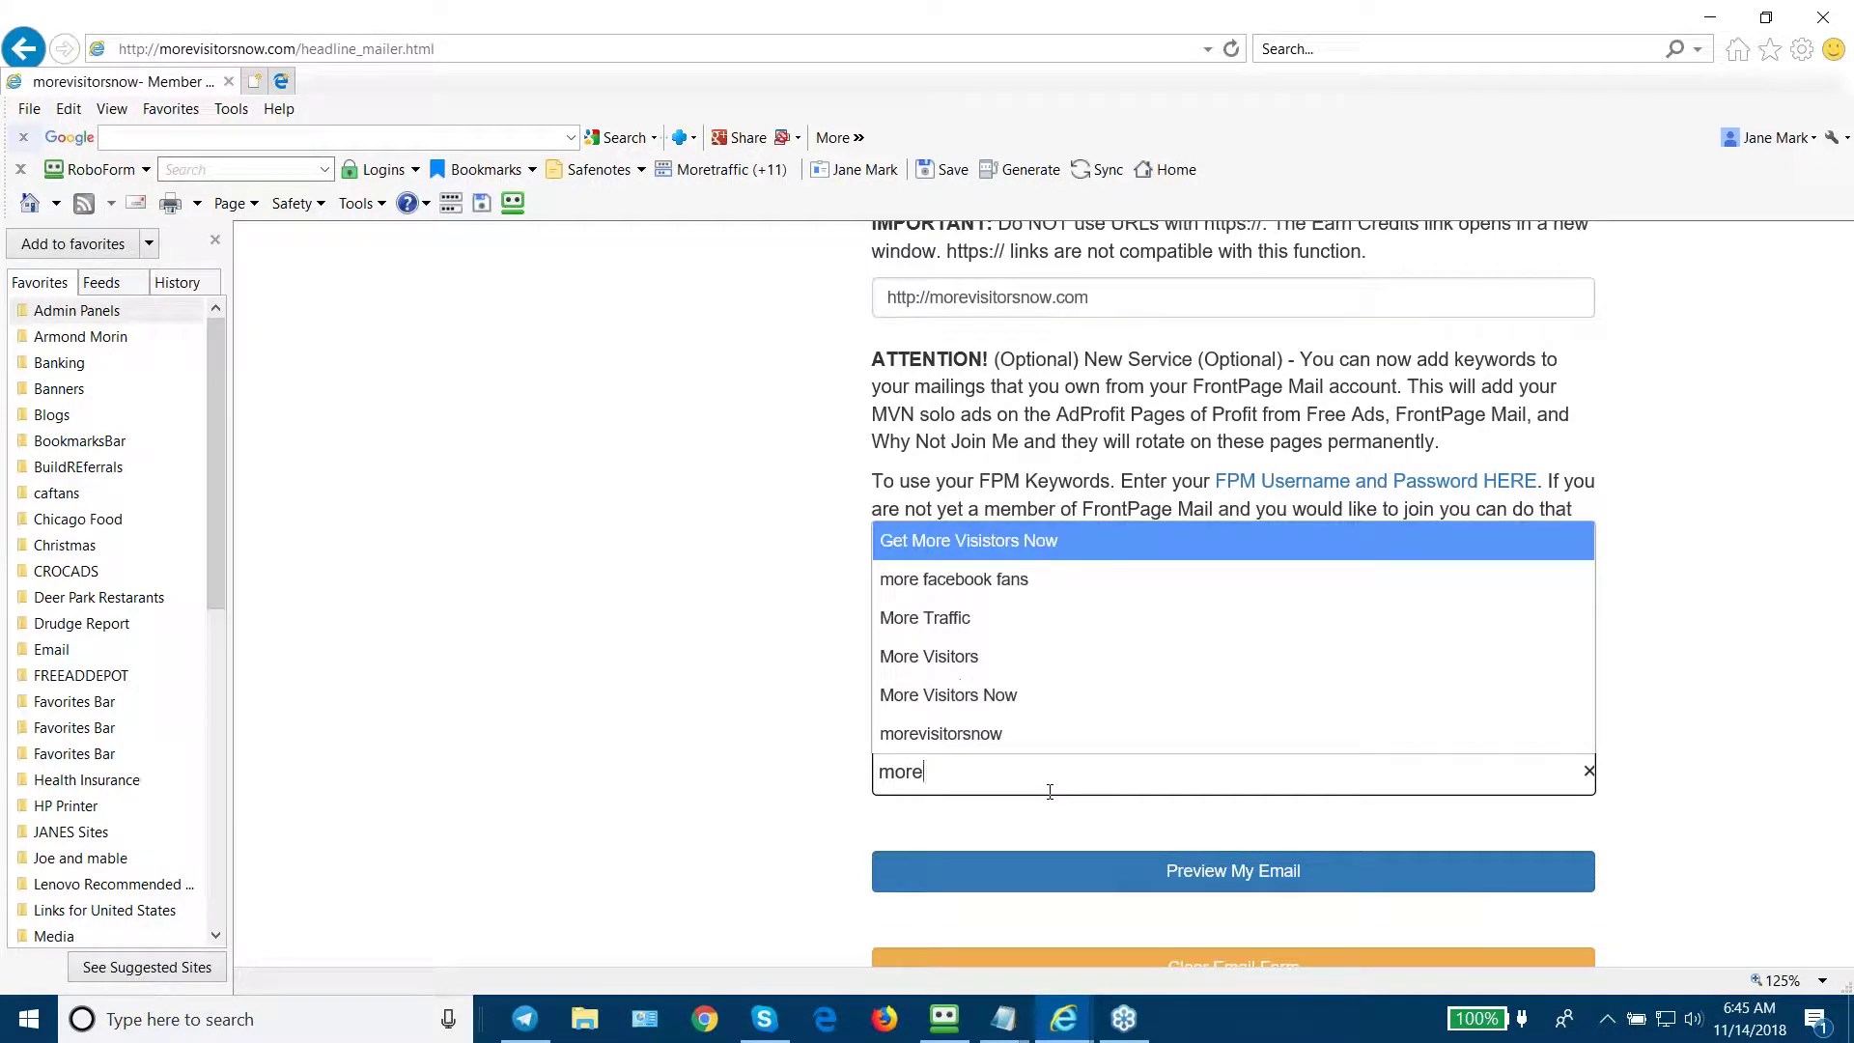
left_click(1030, 698)
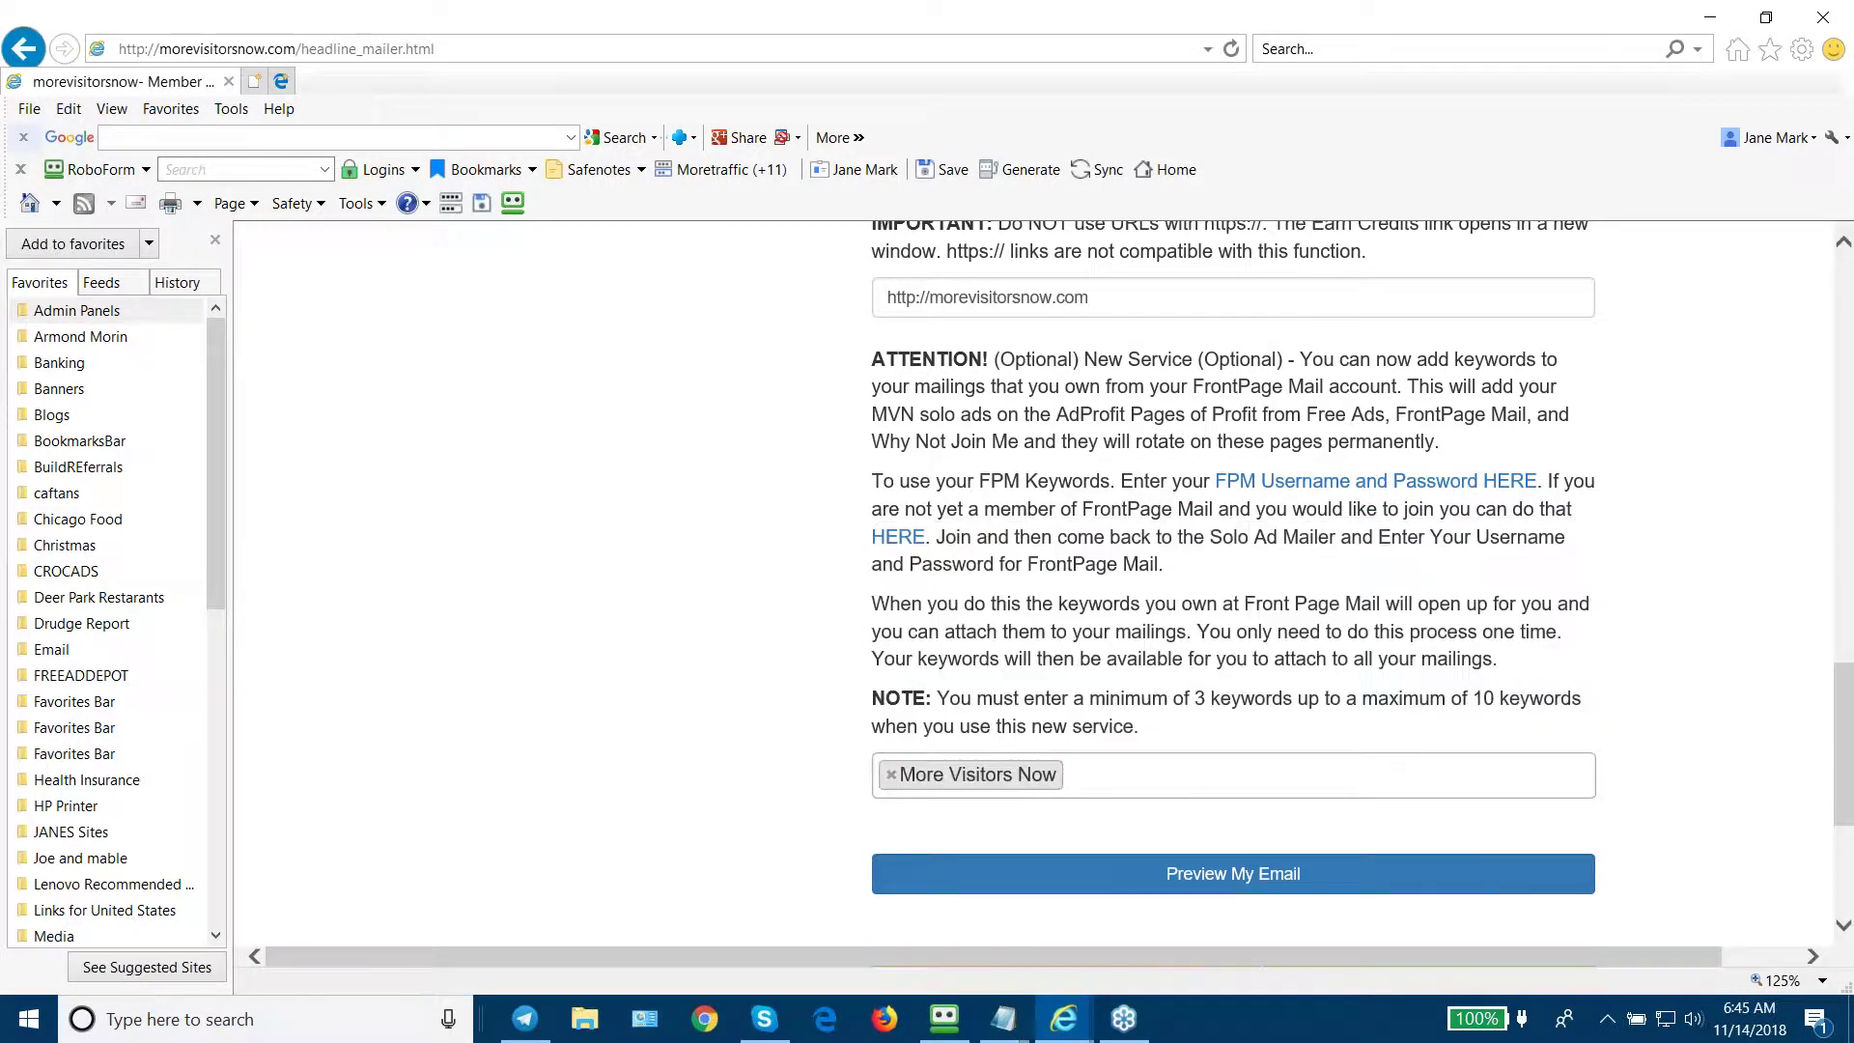
left_click(1163, 790)
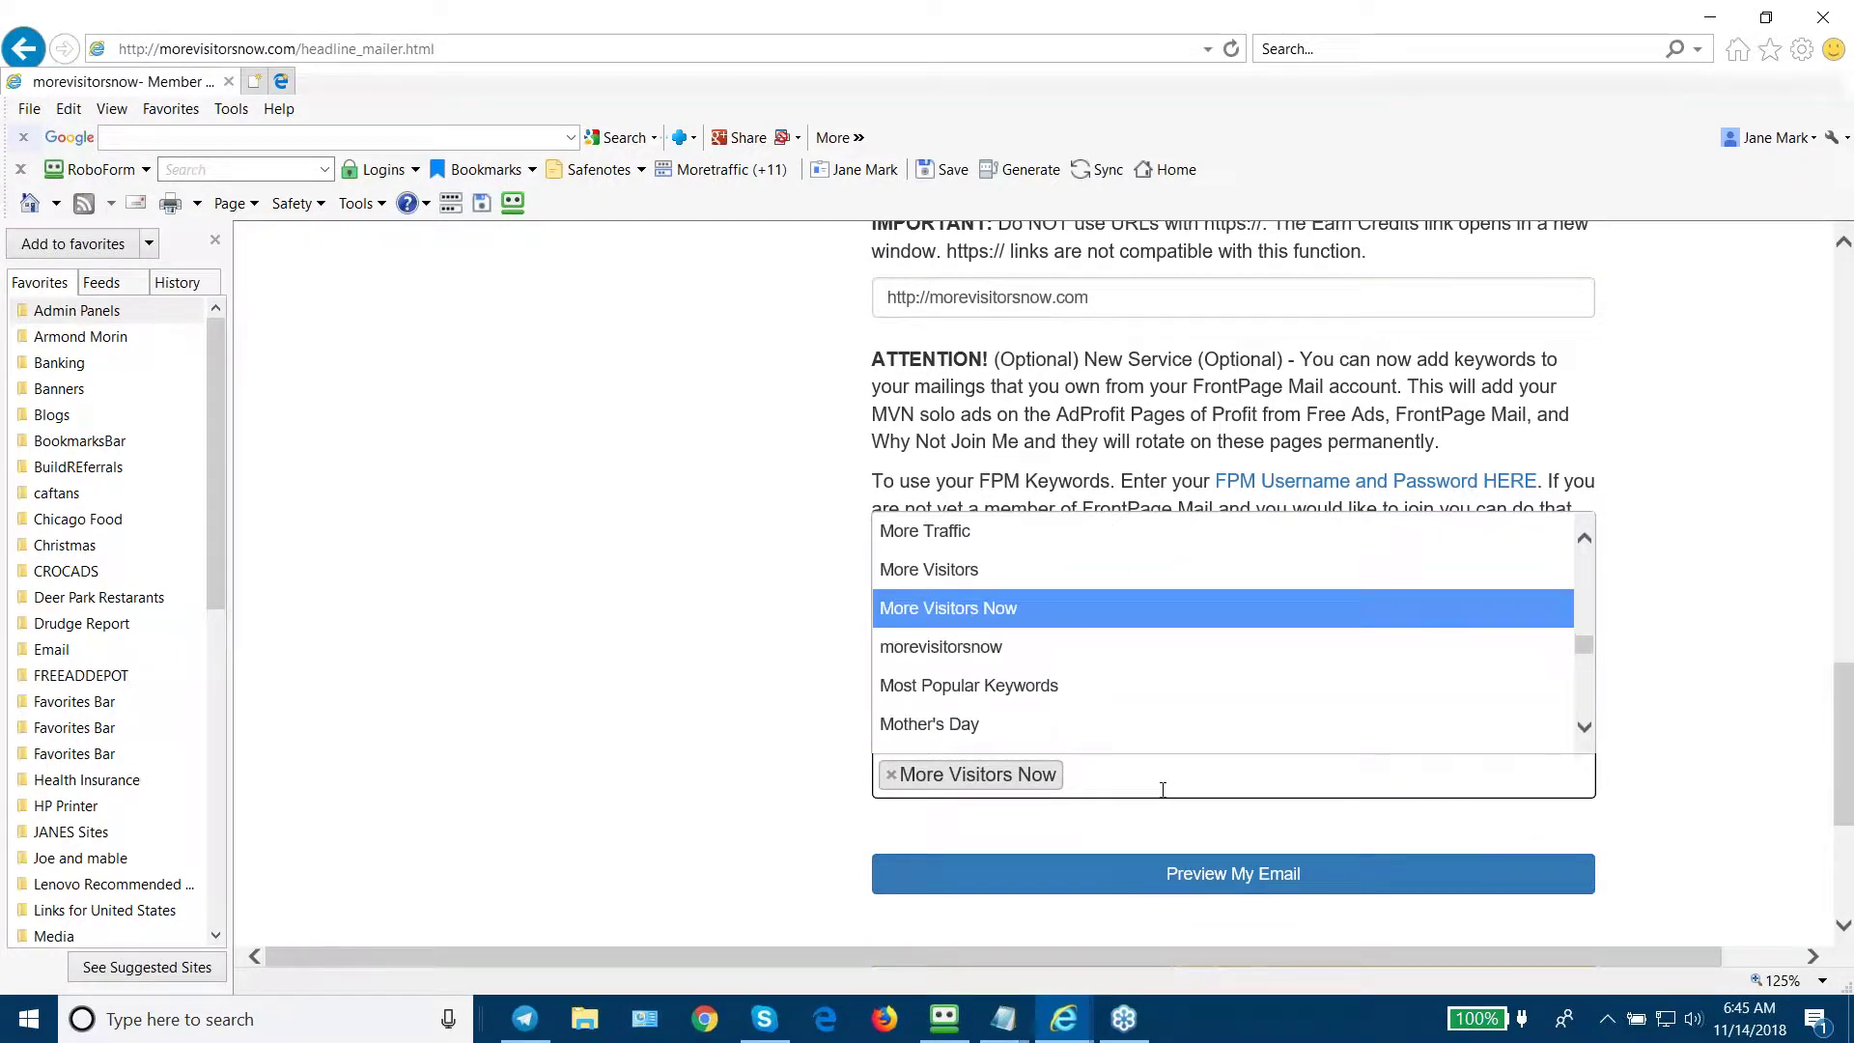
left_click(956, 646)
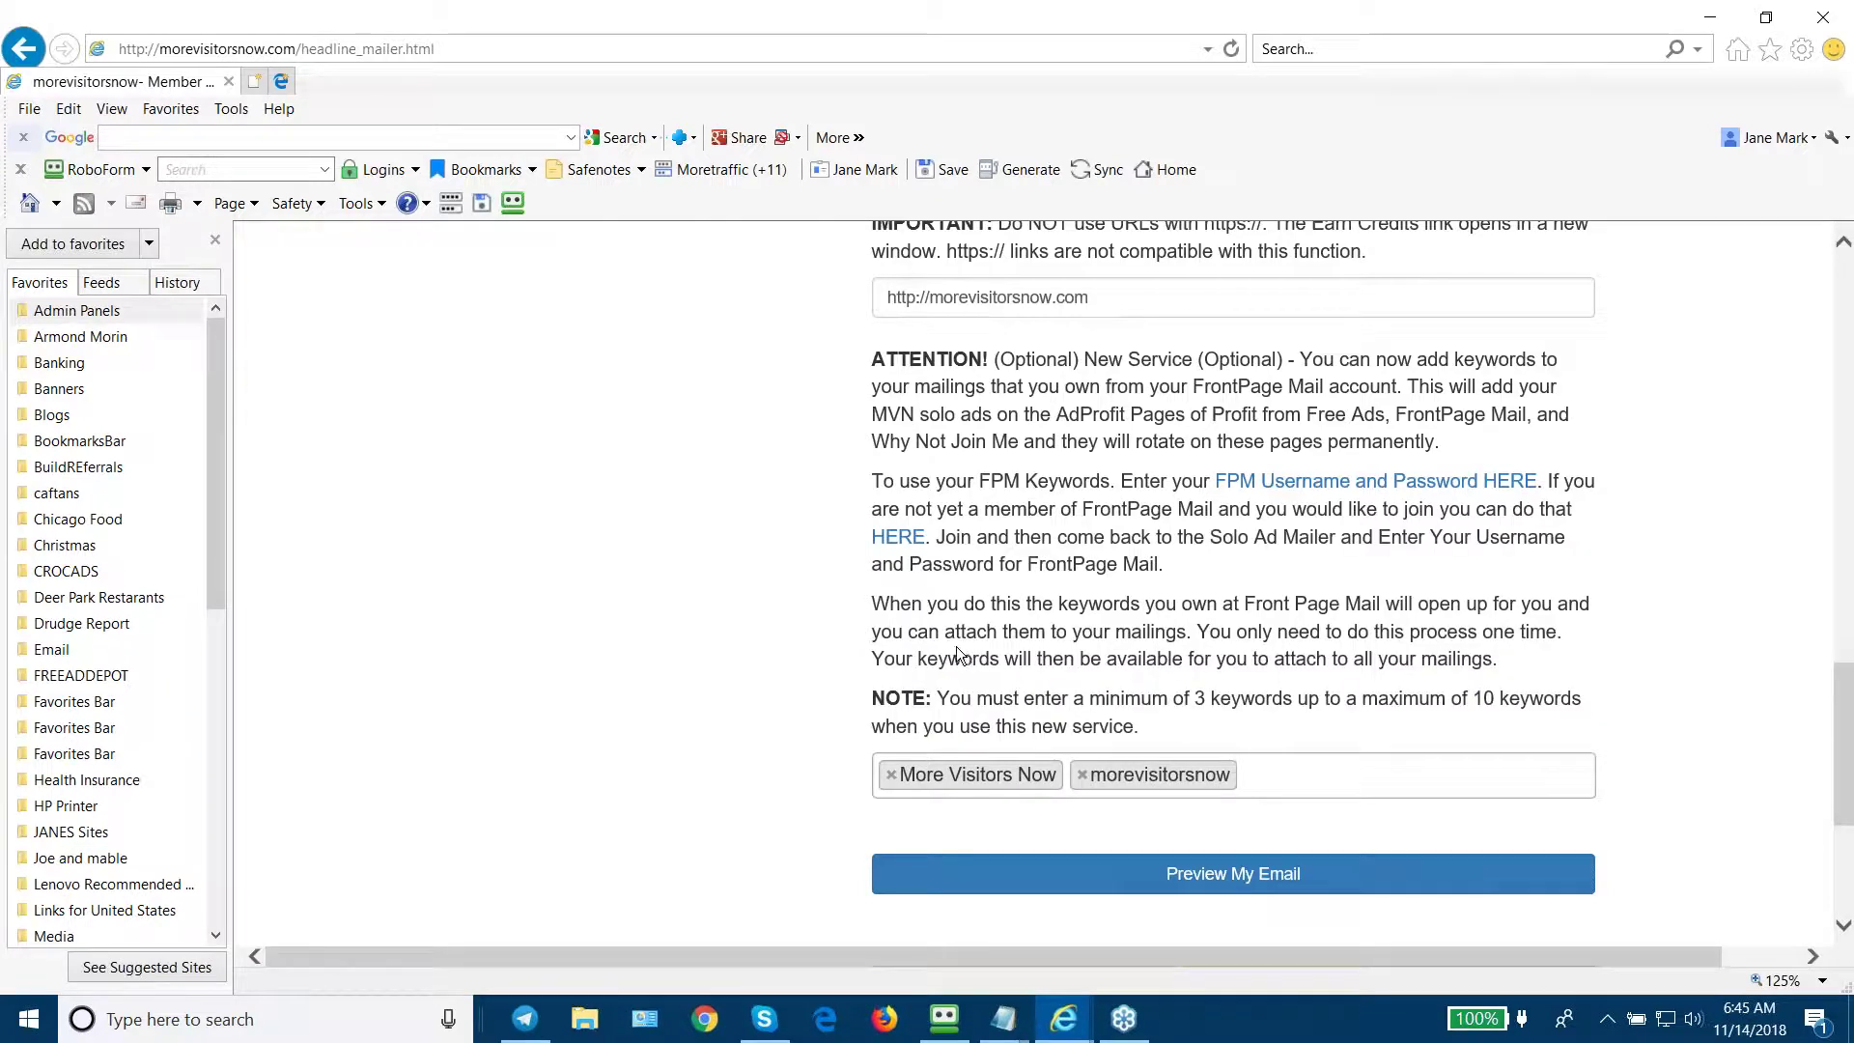
Step: Add How To Create a Traffic Frenzy and the Recommends keyword as third and fourth keywords
left_click(1273, 774)
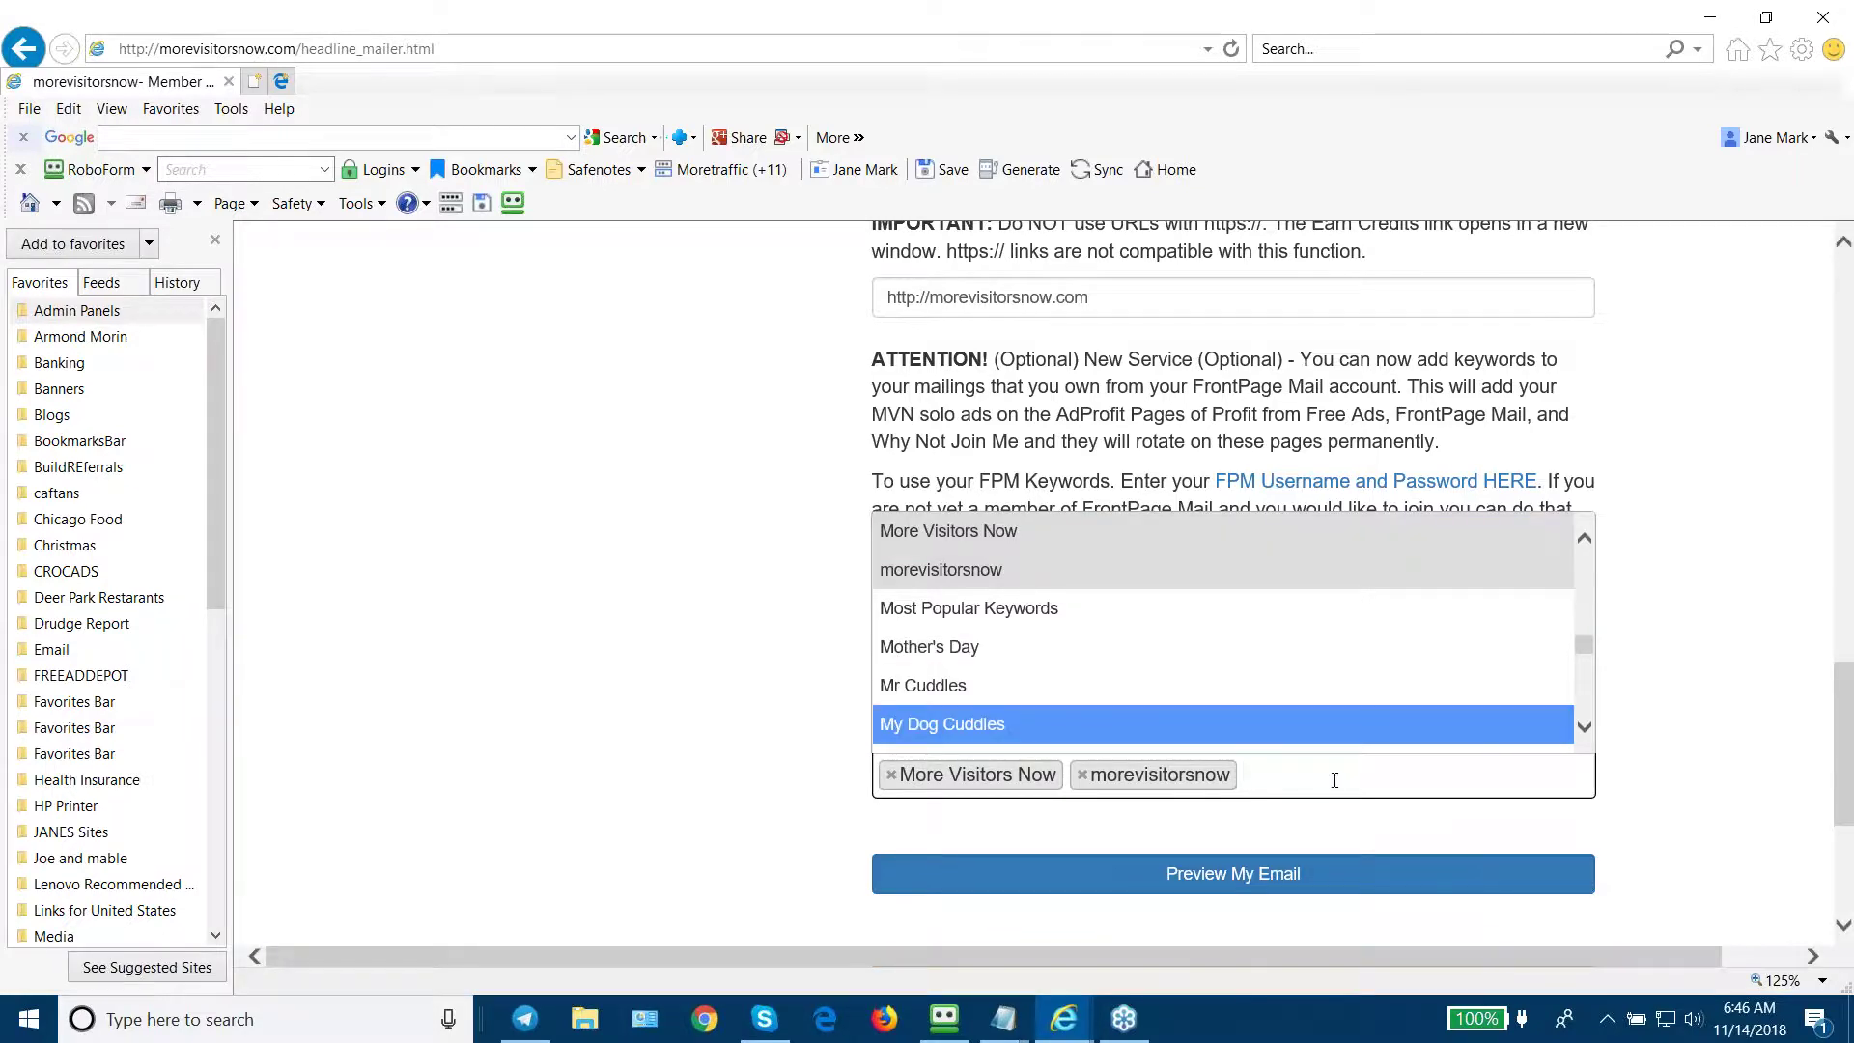
type("Traffic")
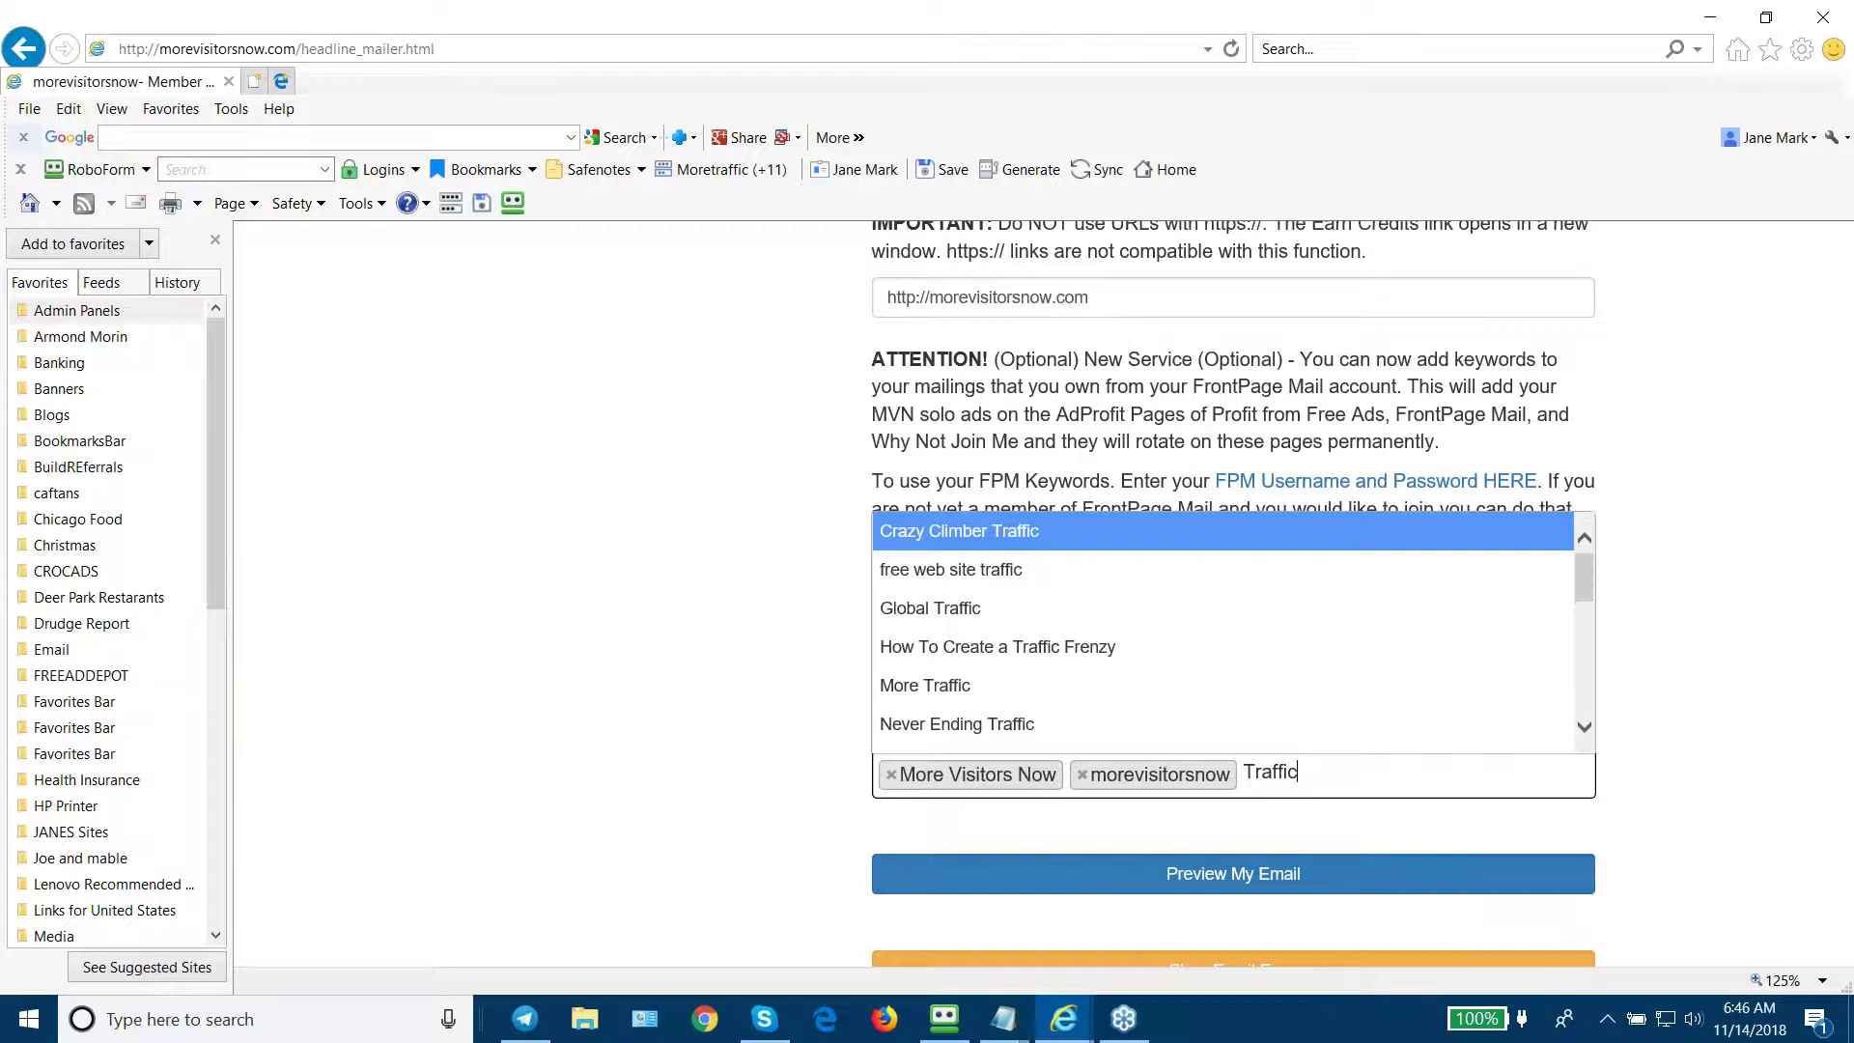
left_click(1092, 647)
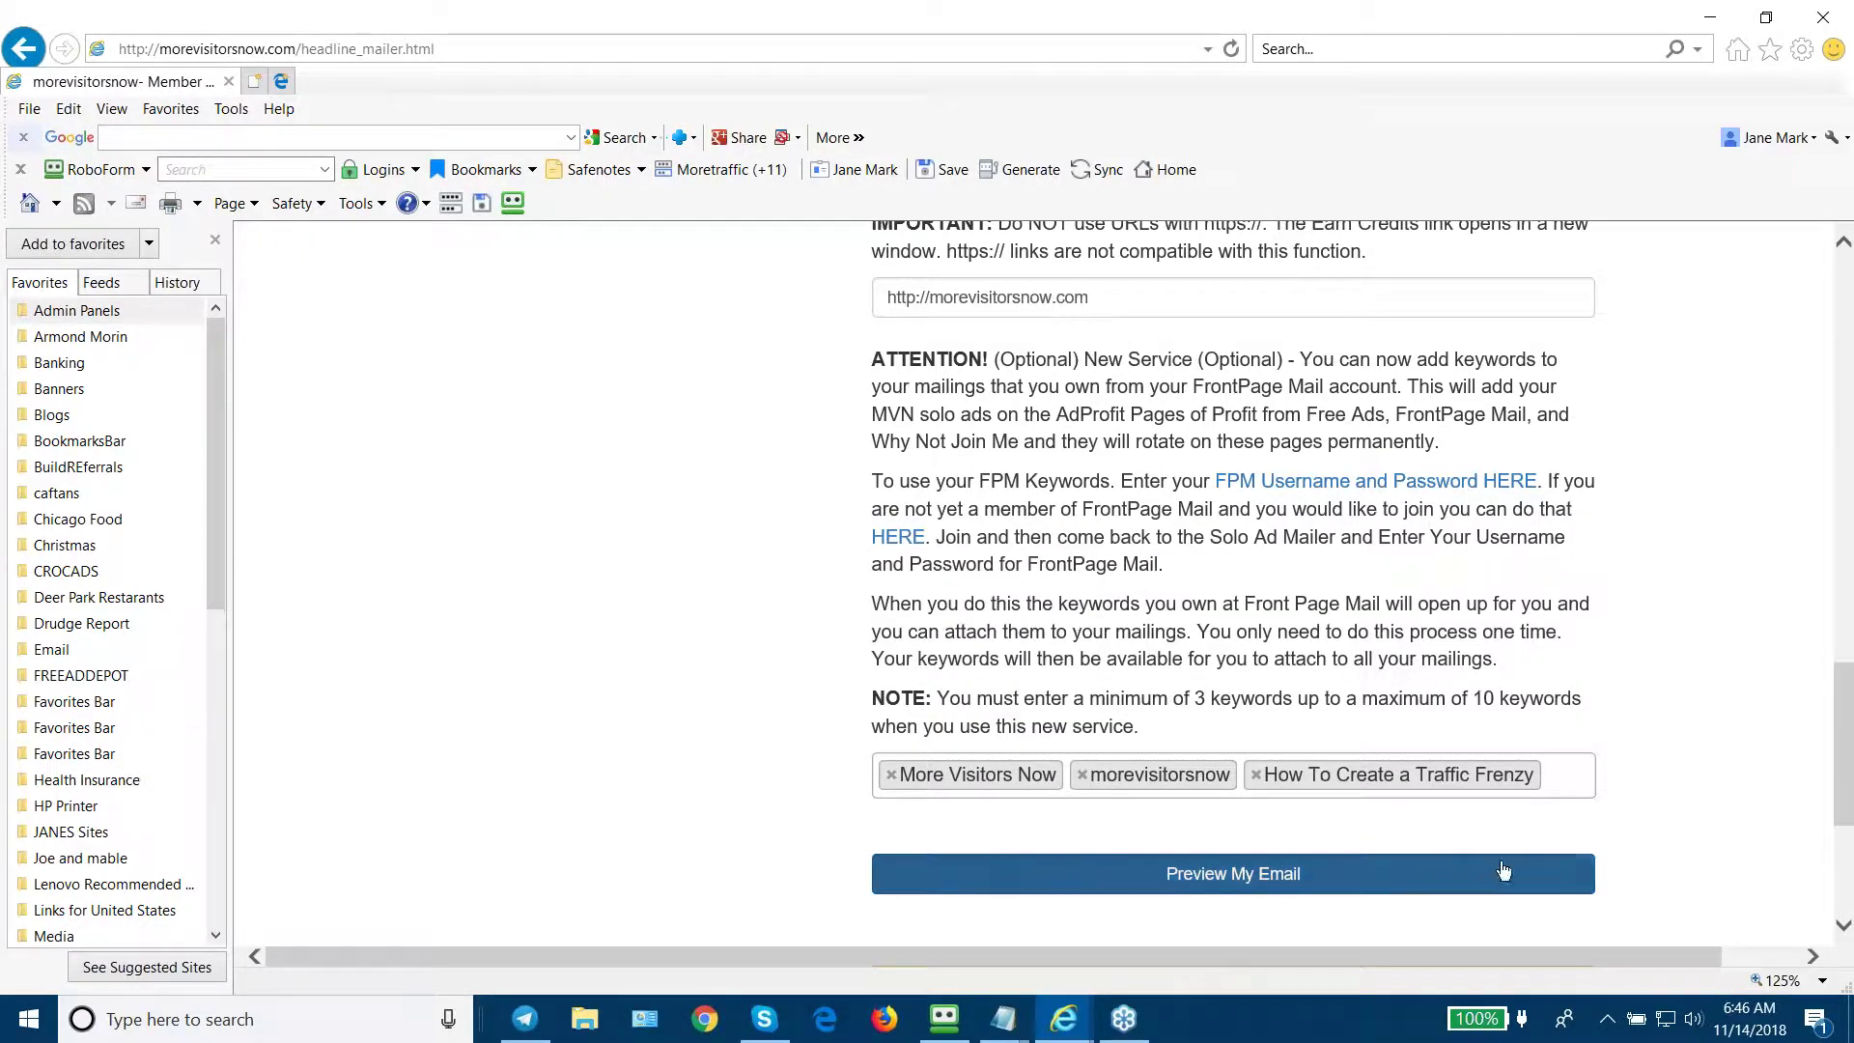
left_click(1568, 783)
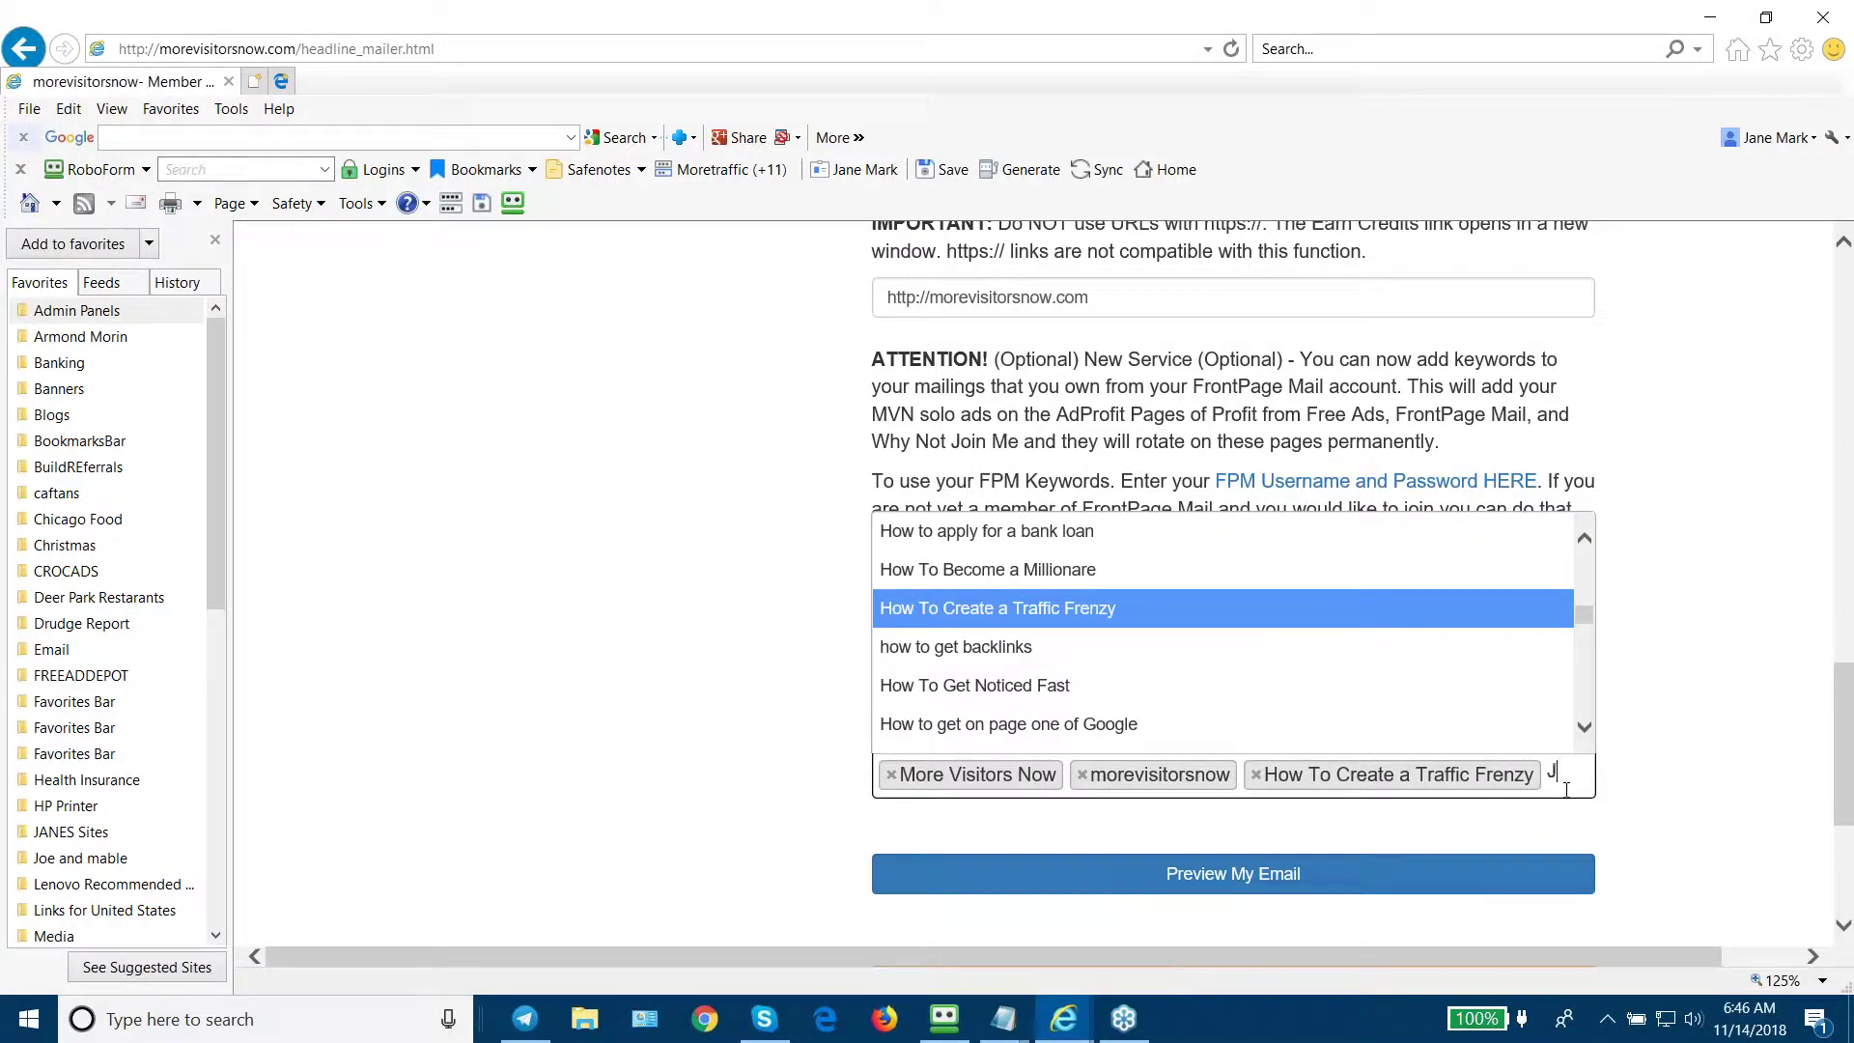
type("Jane Mark")
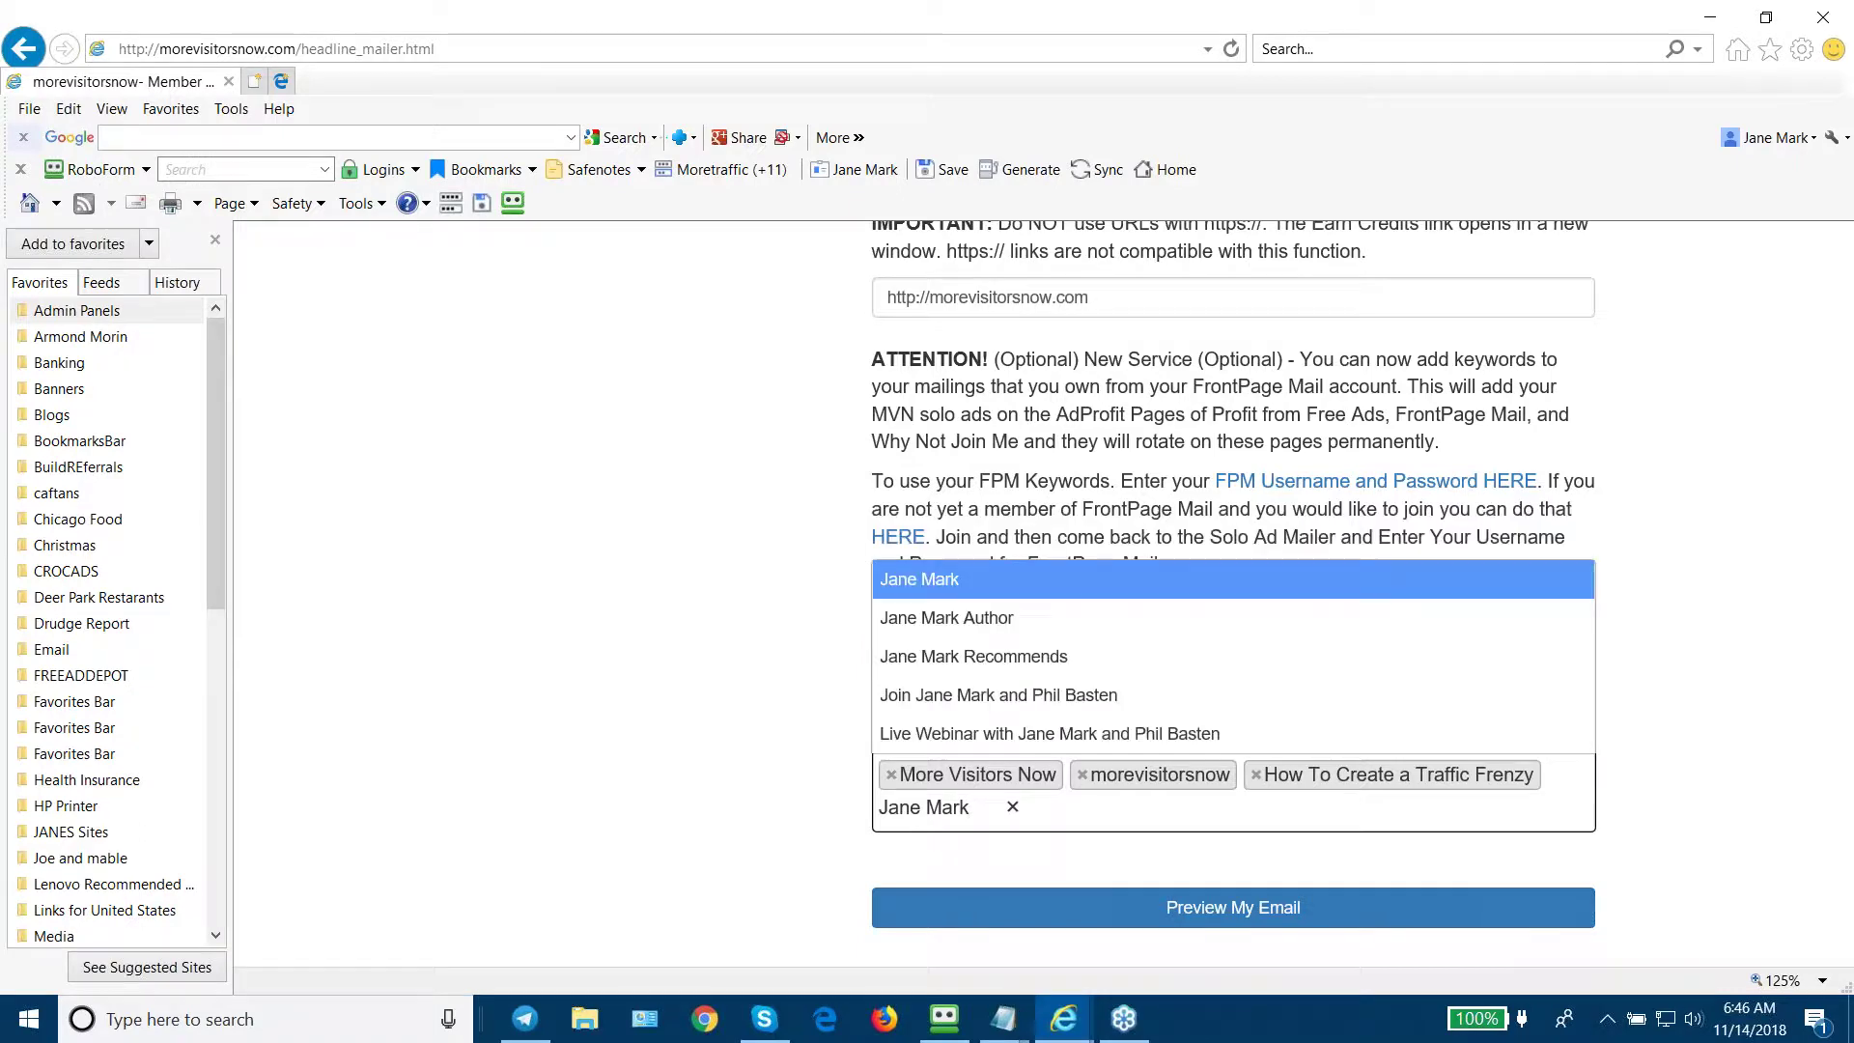
left_click(1442, 662)
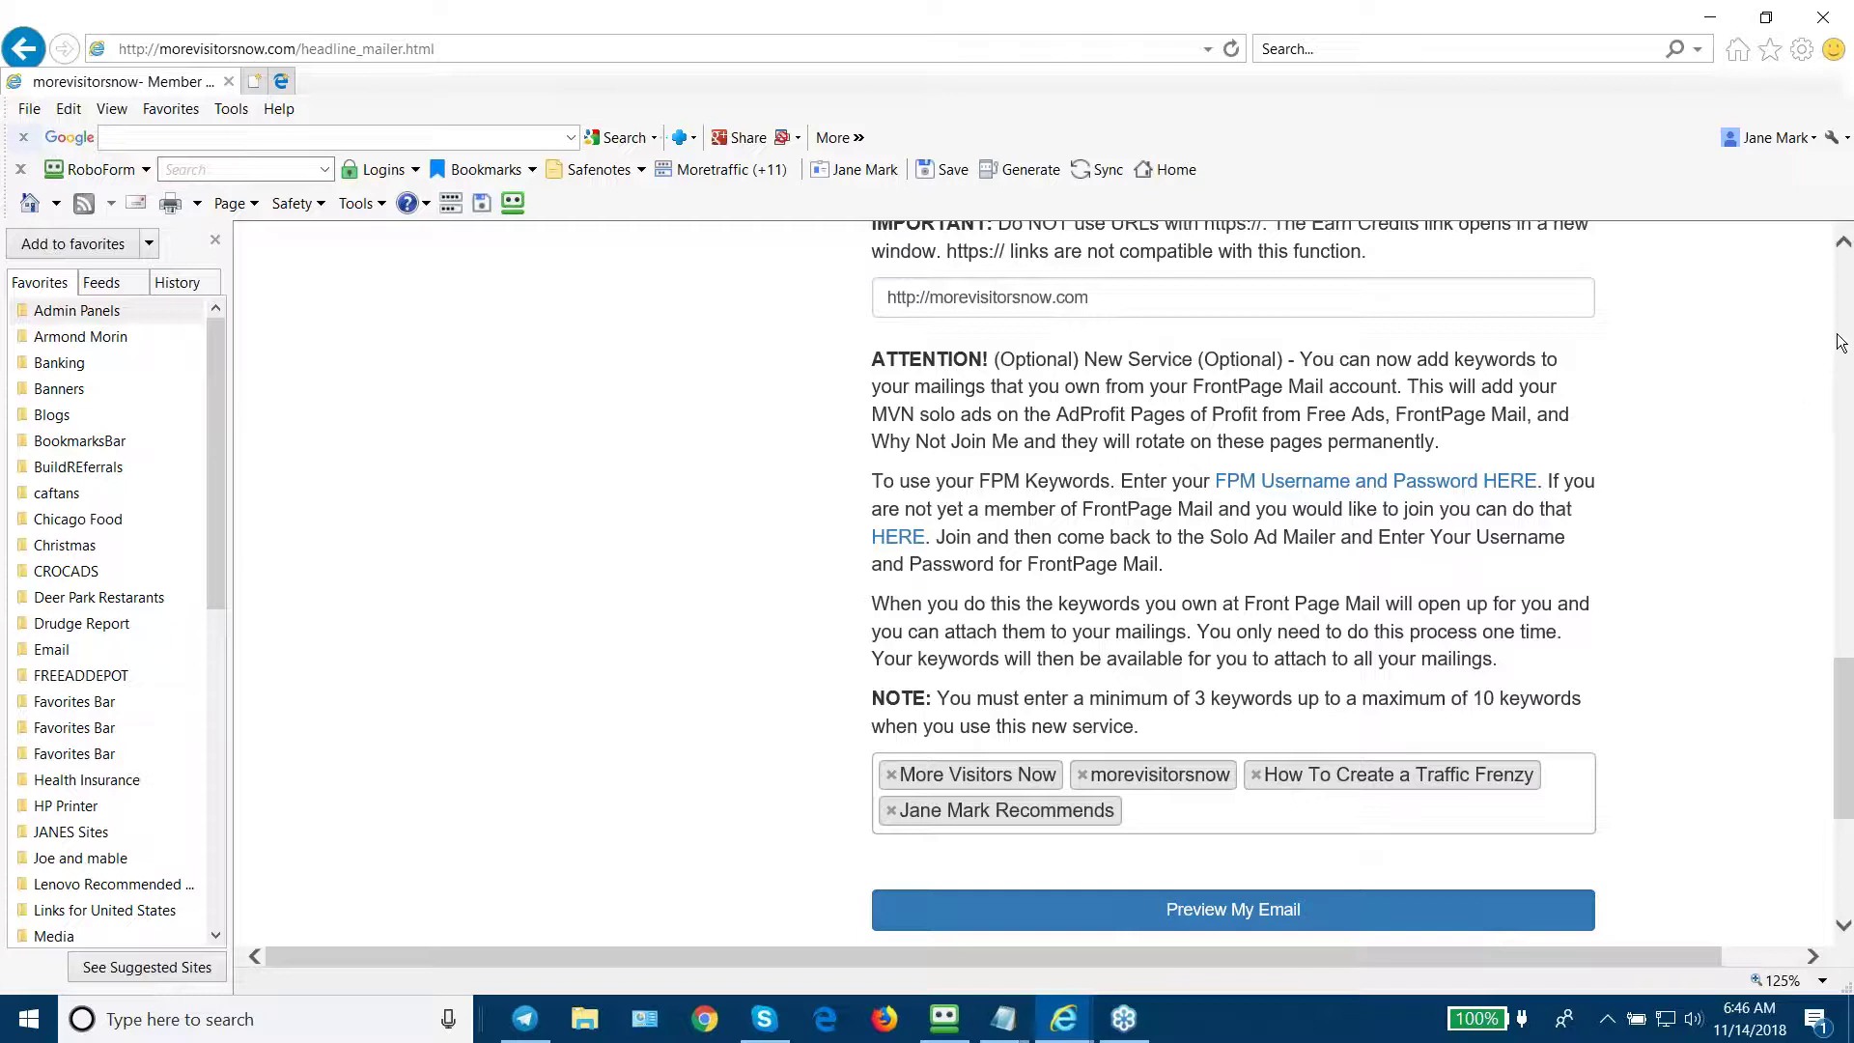
left_click(1849, 300)
left_click(1850, 300)
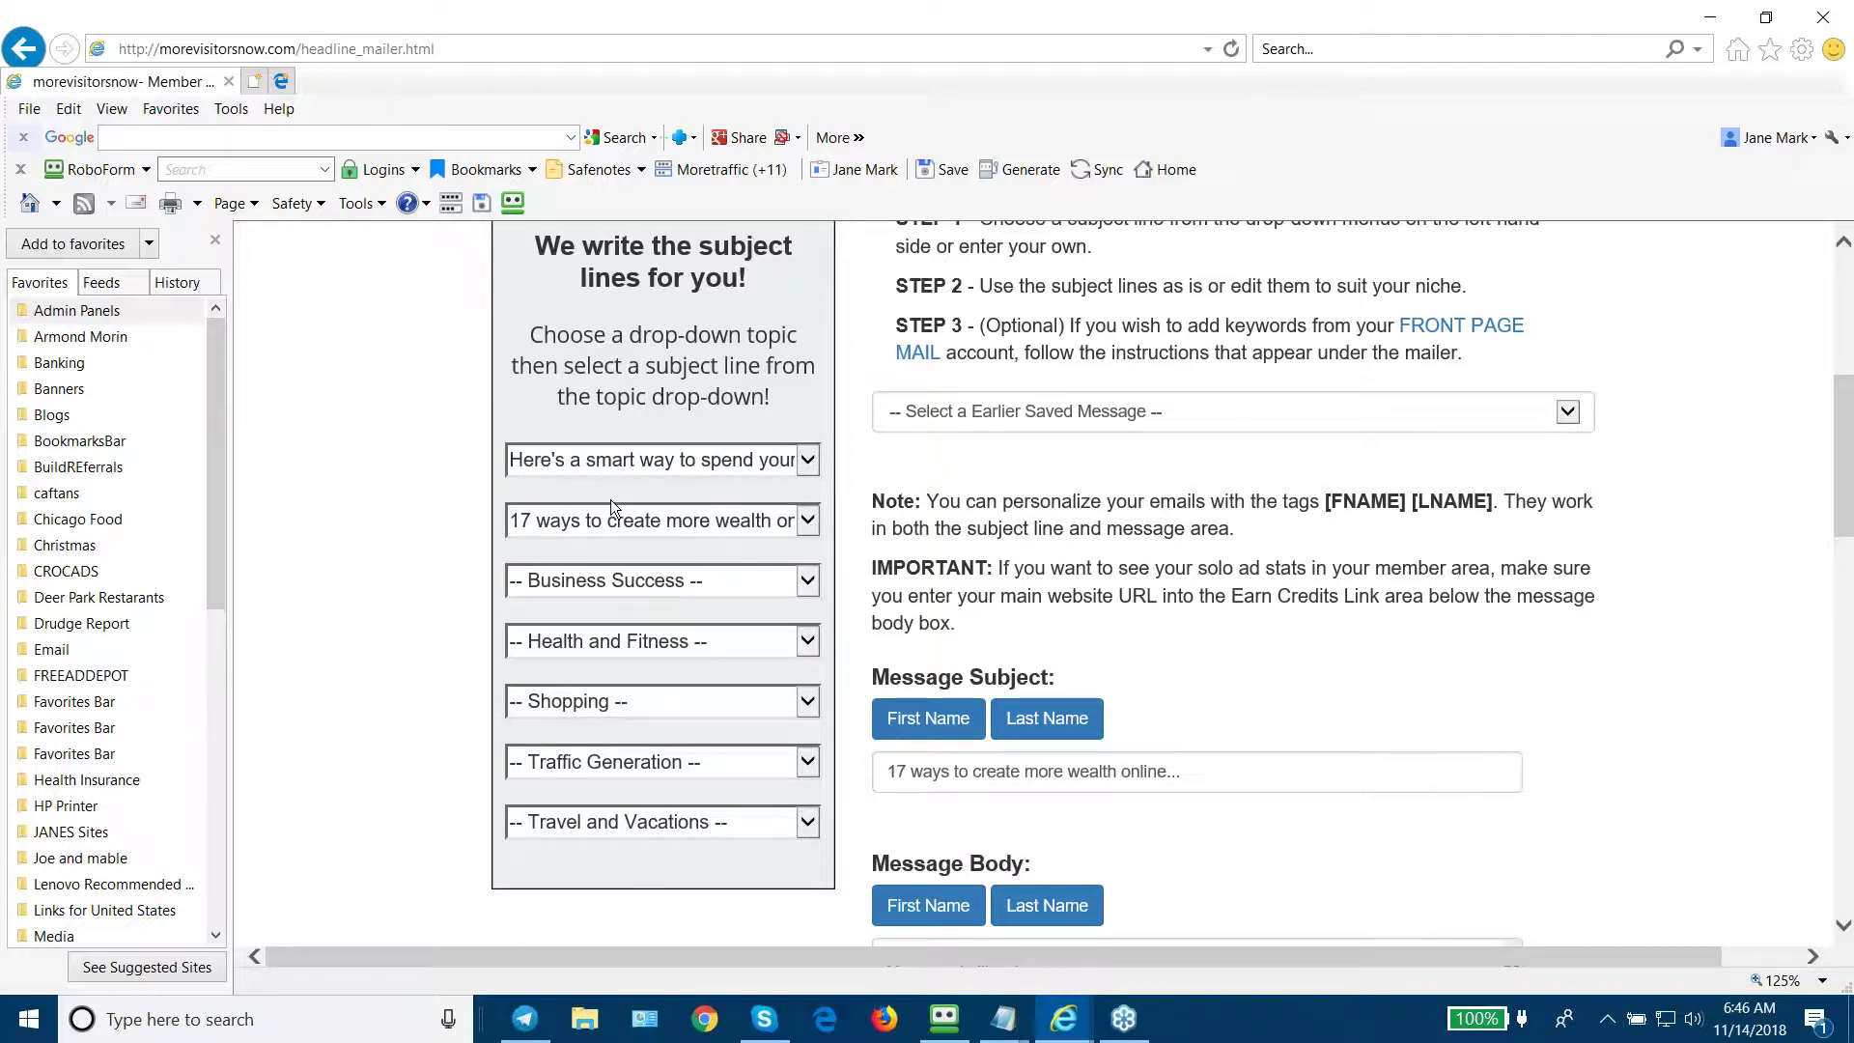
Step: Reset both topic dropdowns, leaving "-- Business Opportunities --" as the Message Subject
left_click(790, 463)
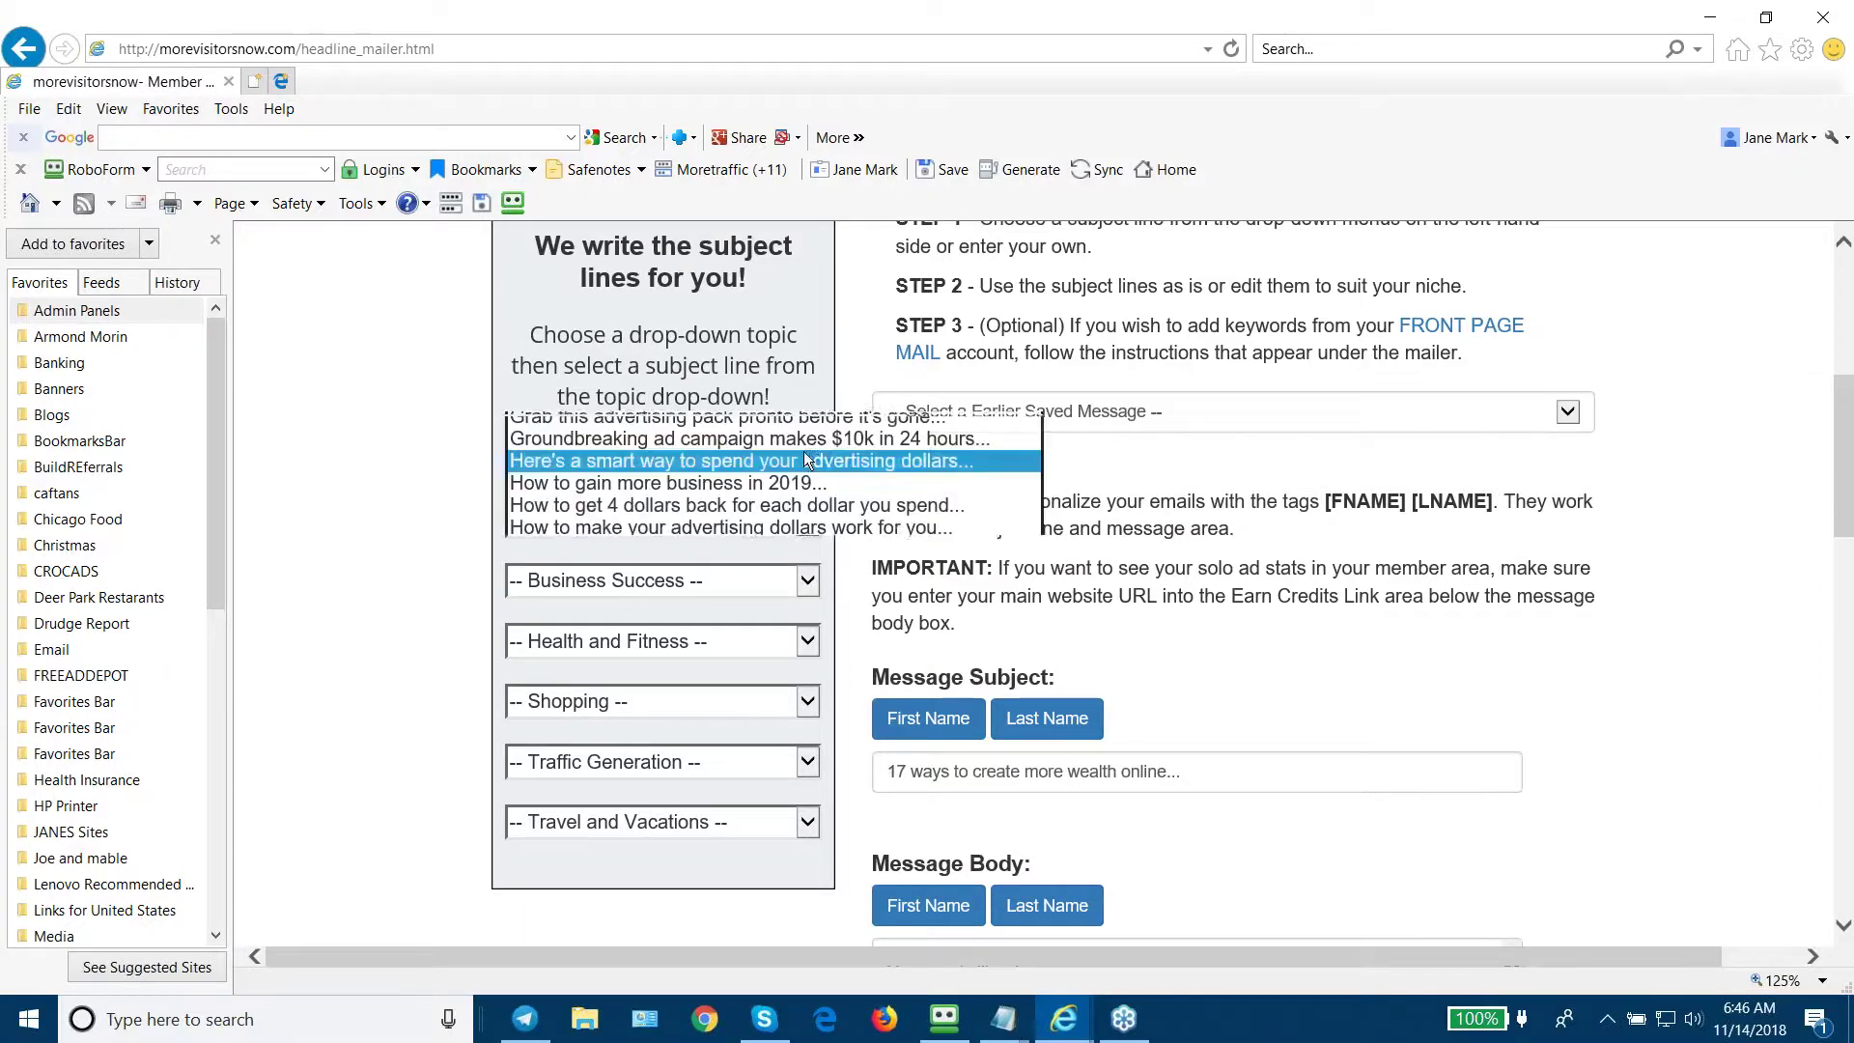
left_click(702, 328)
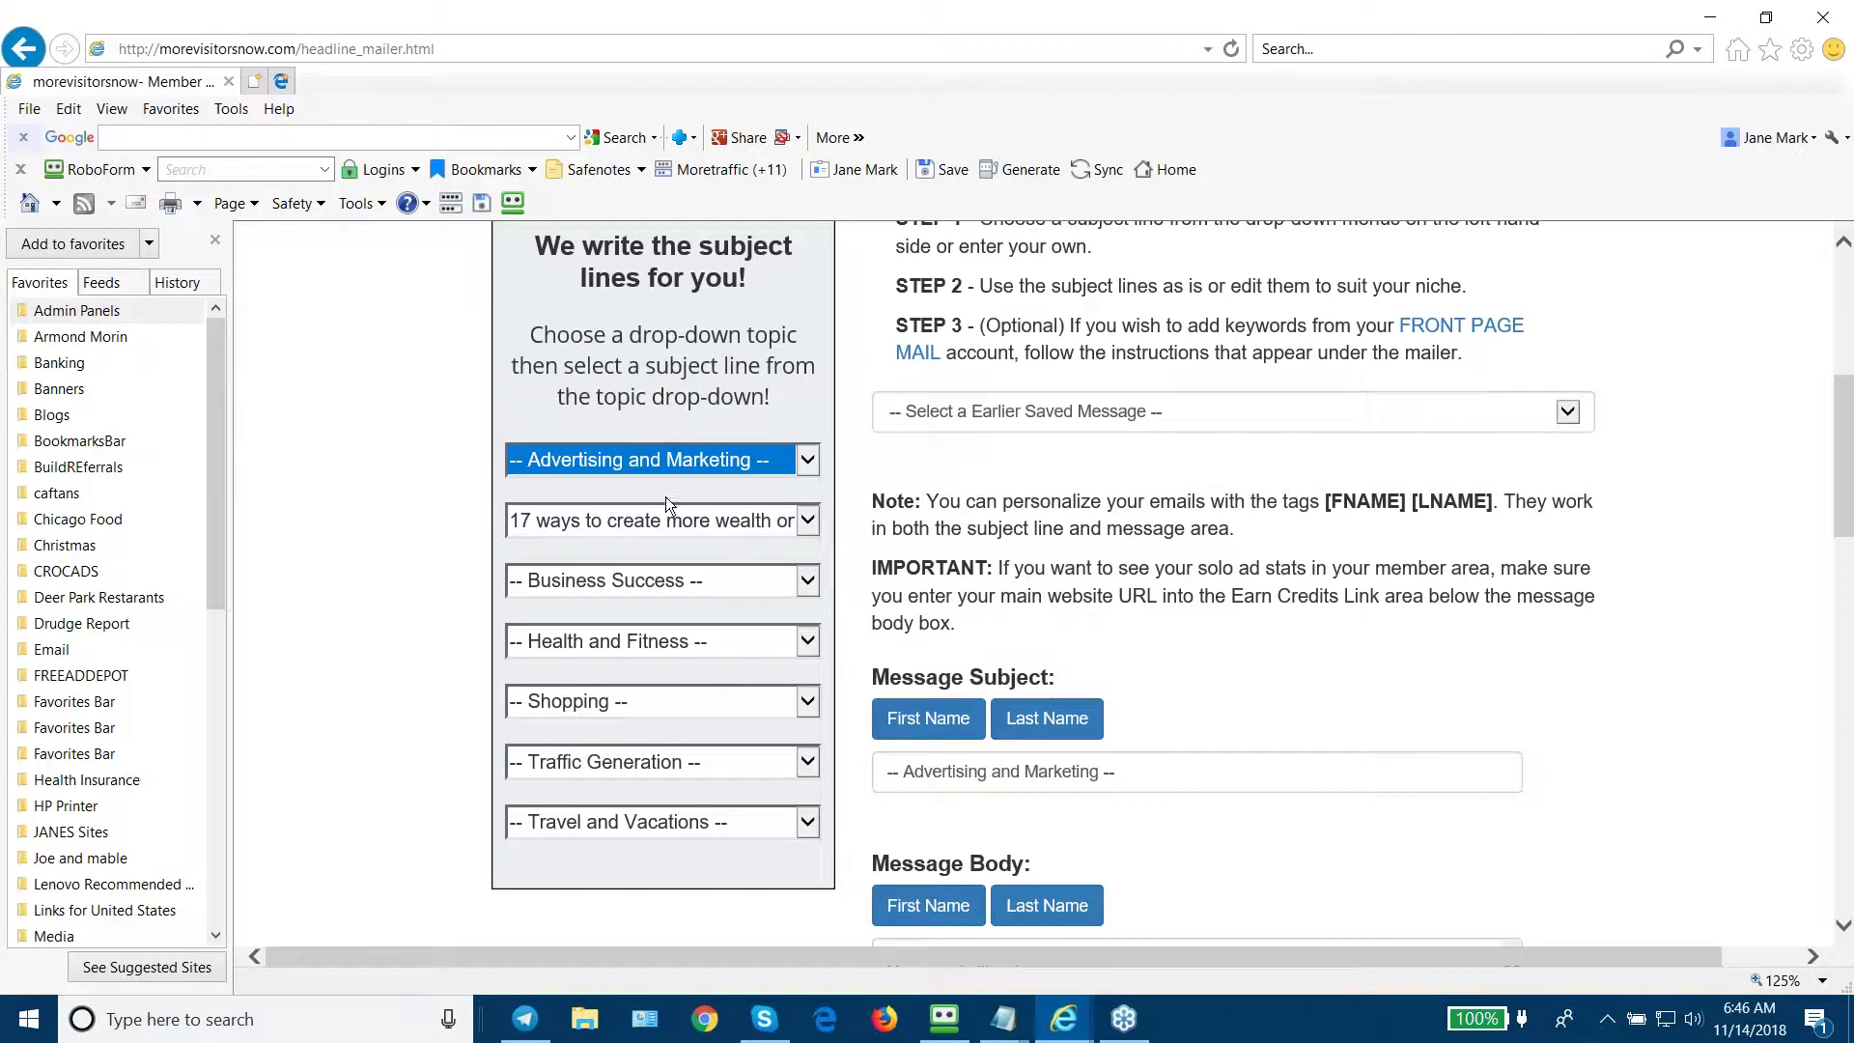
left_click(812, 521)
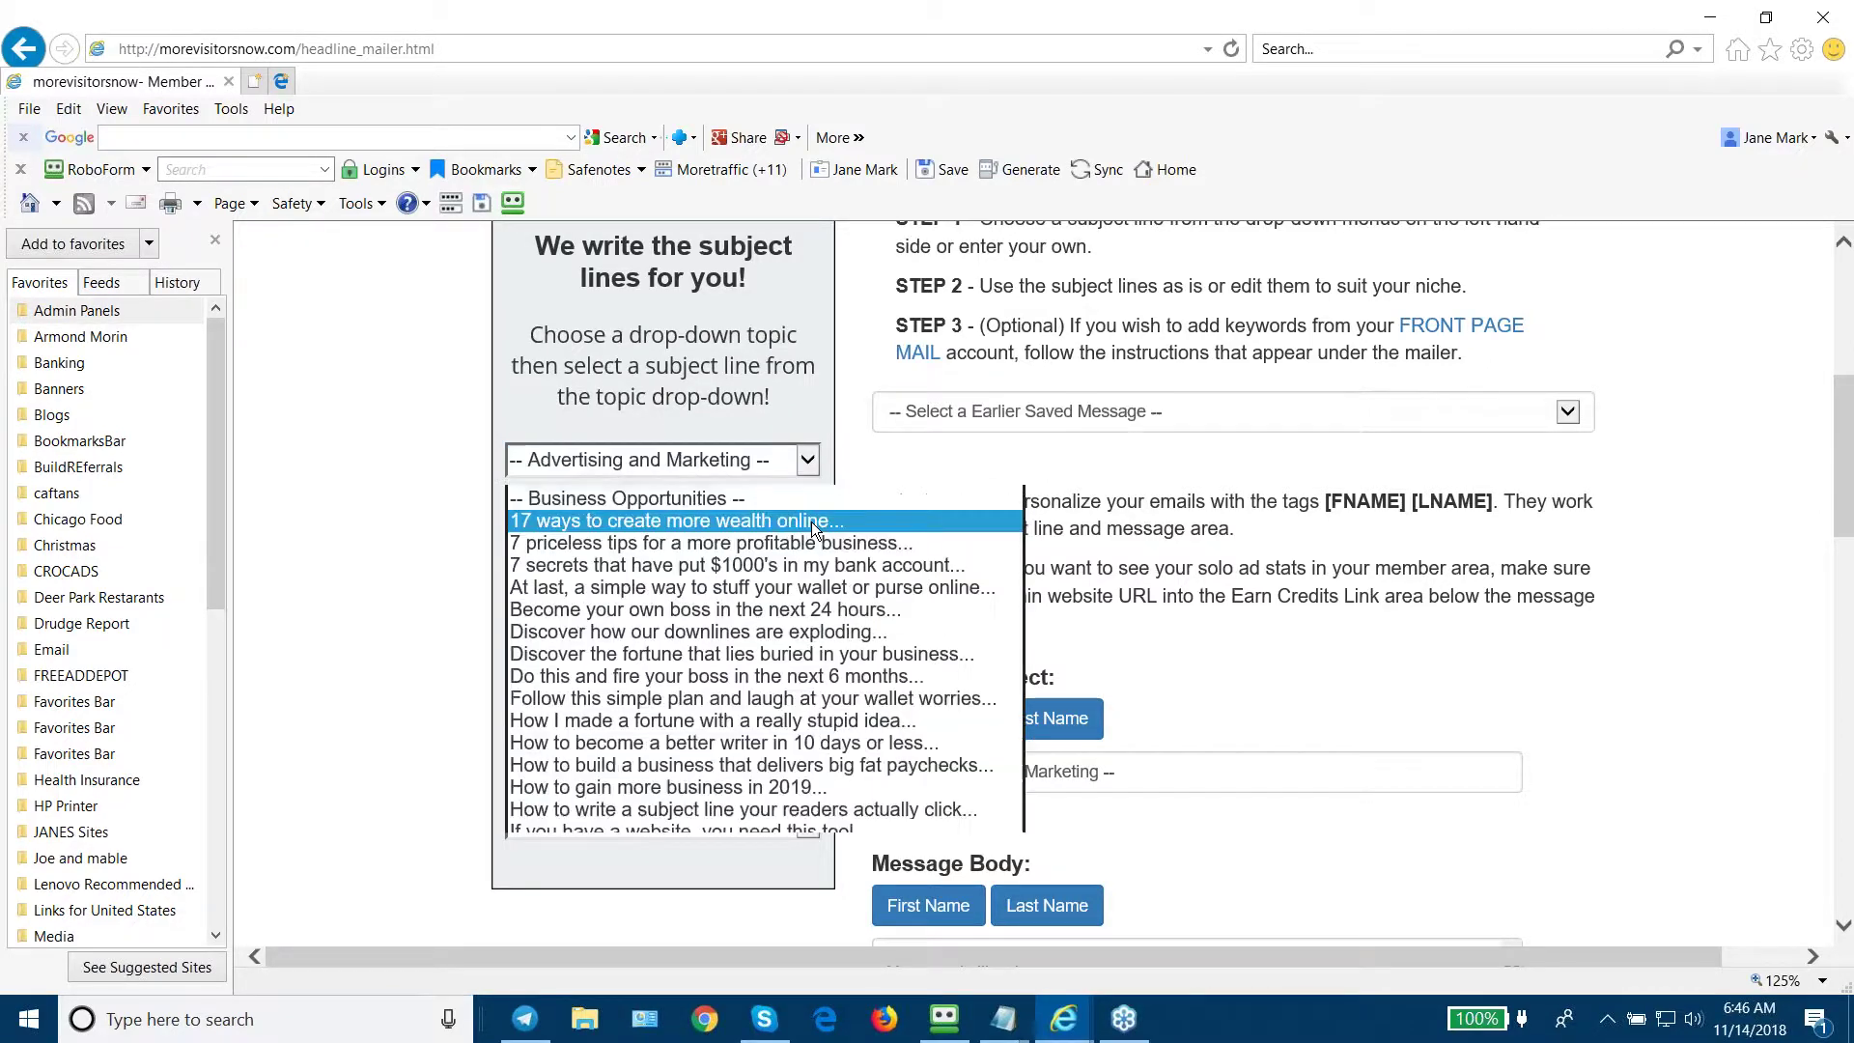
left_click(621, 501)
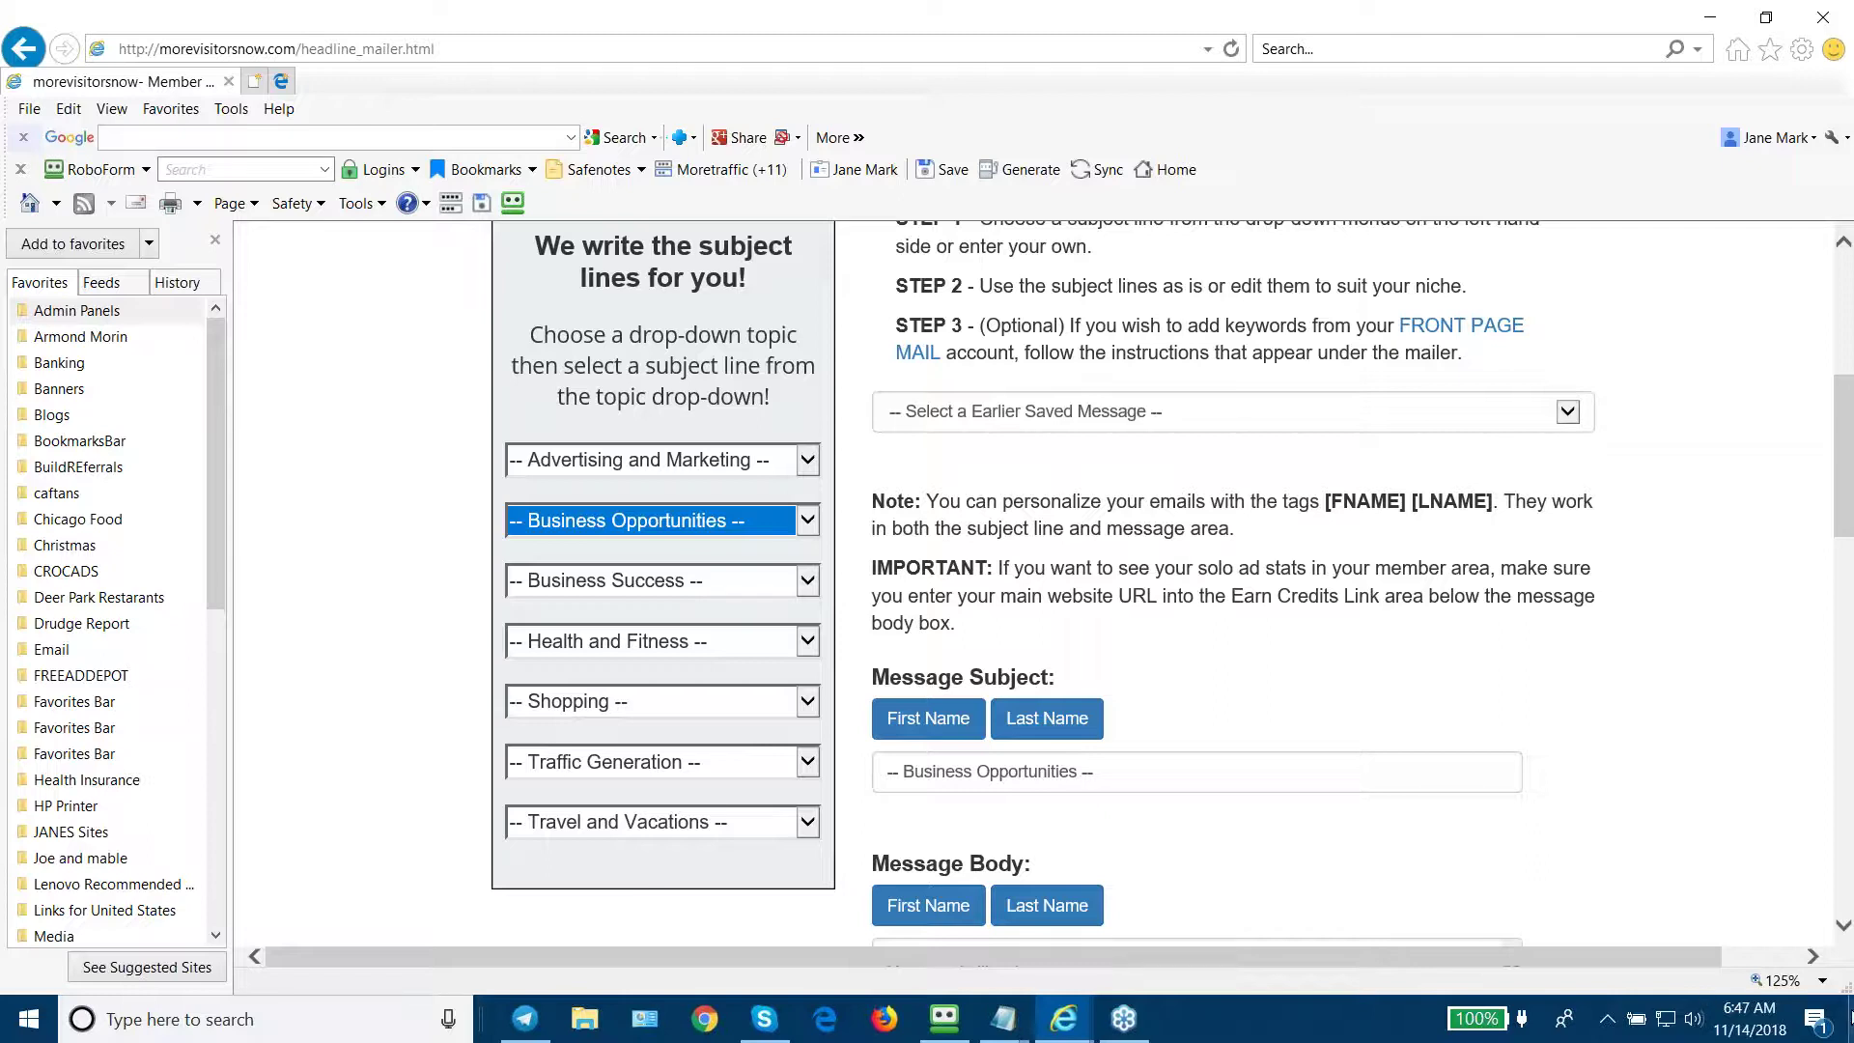
left_click(1843, 927)
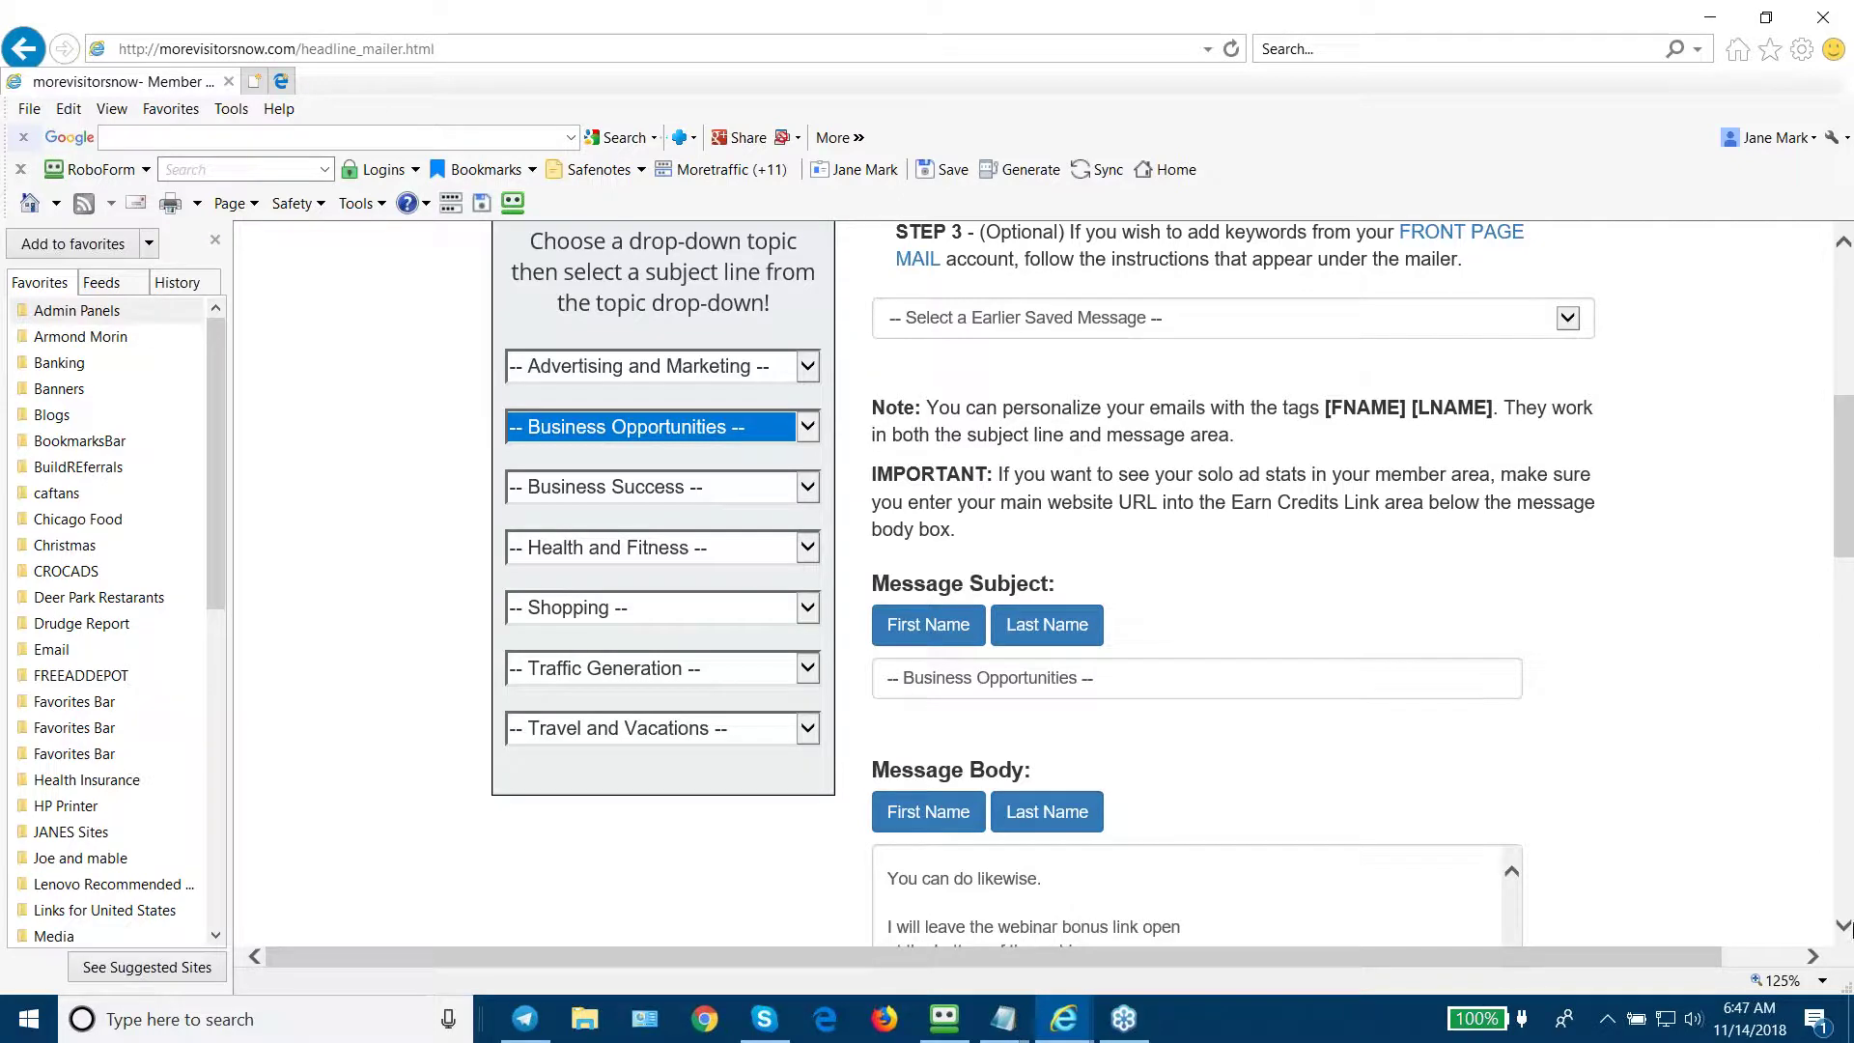
left_click(1840, 927)
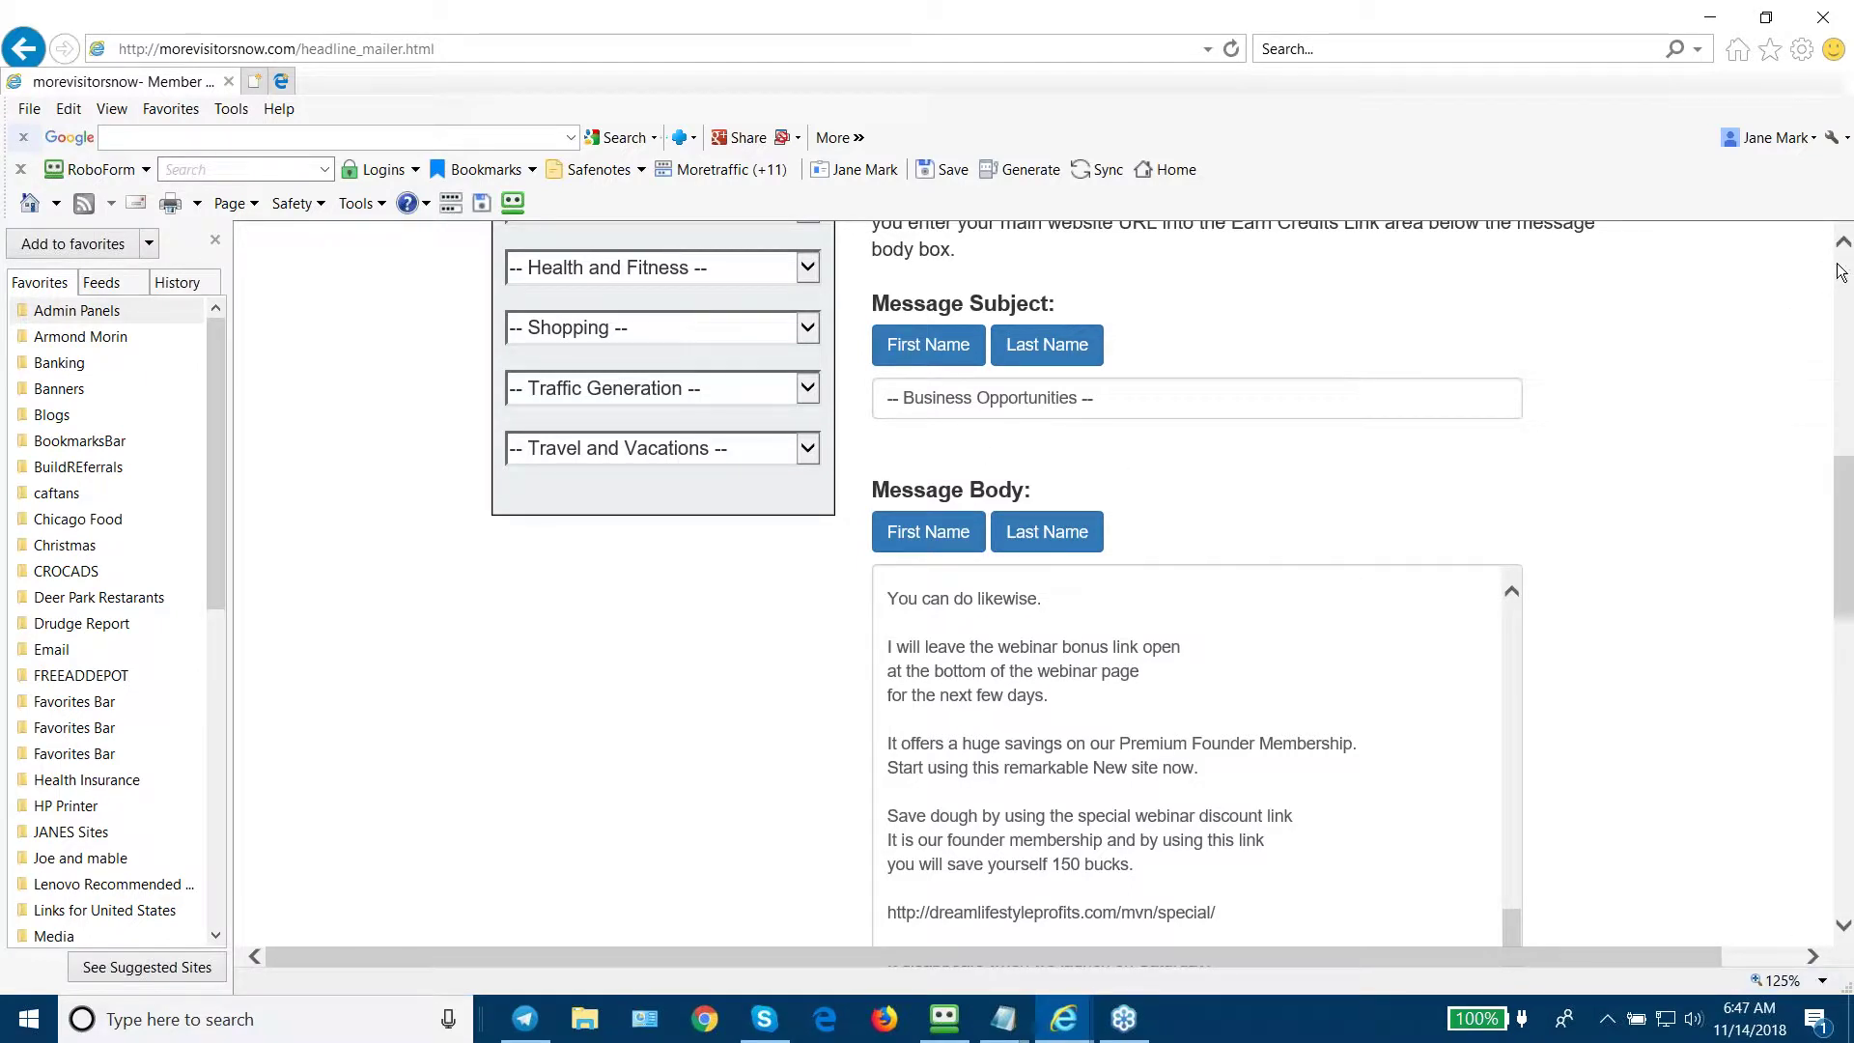
scroll(1828, 304, "up", 2)
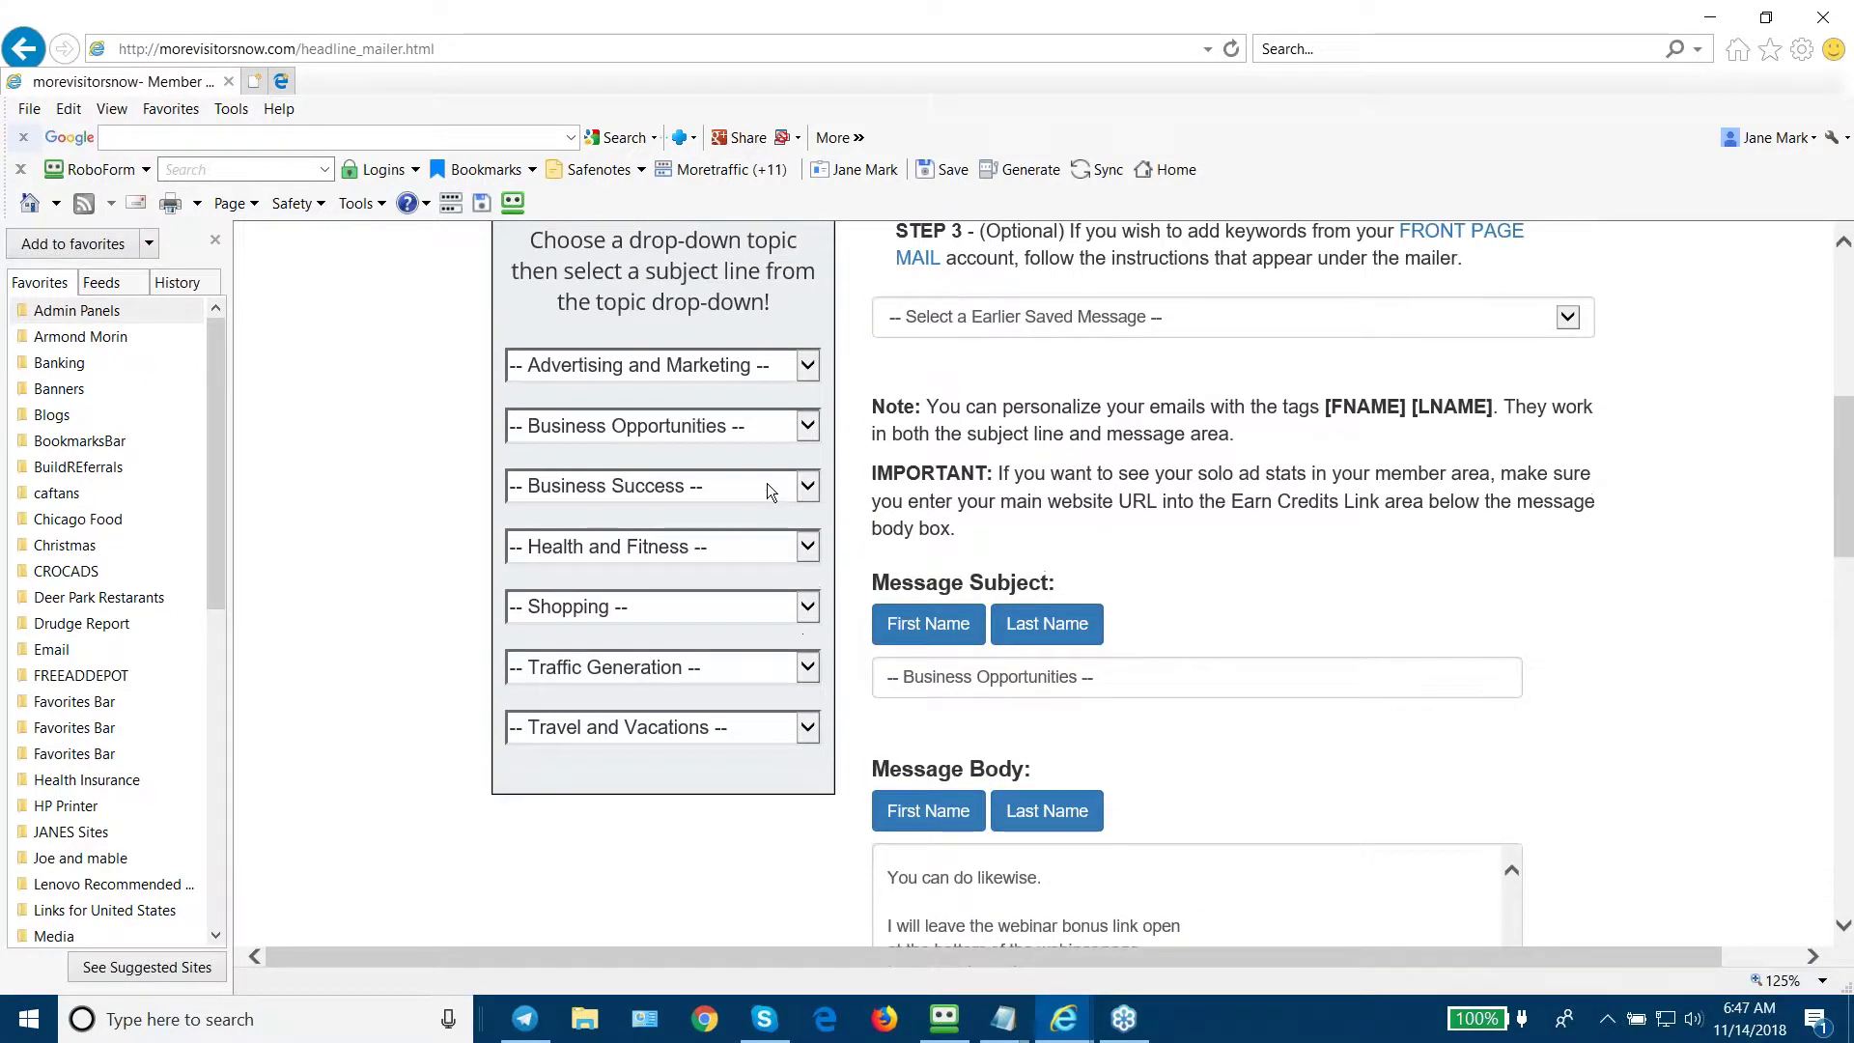
Step: Set the subject to "Follow this simple plan and laugh at your wallet worries..." and preview the email
left_click(809, 425)
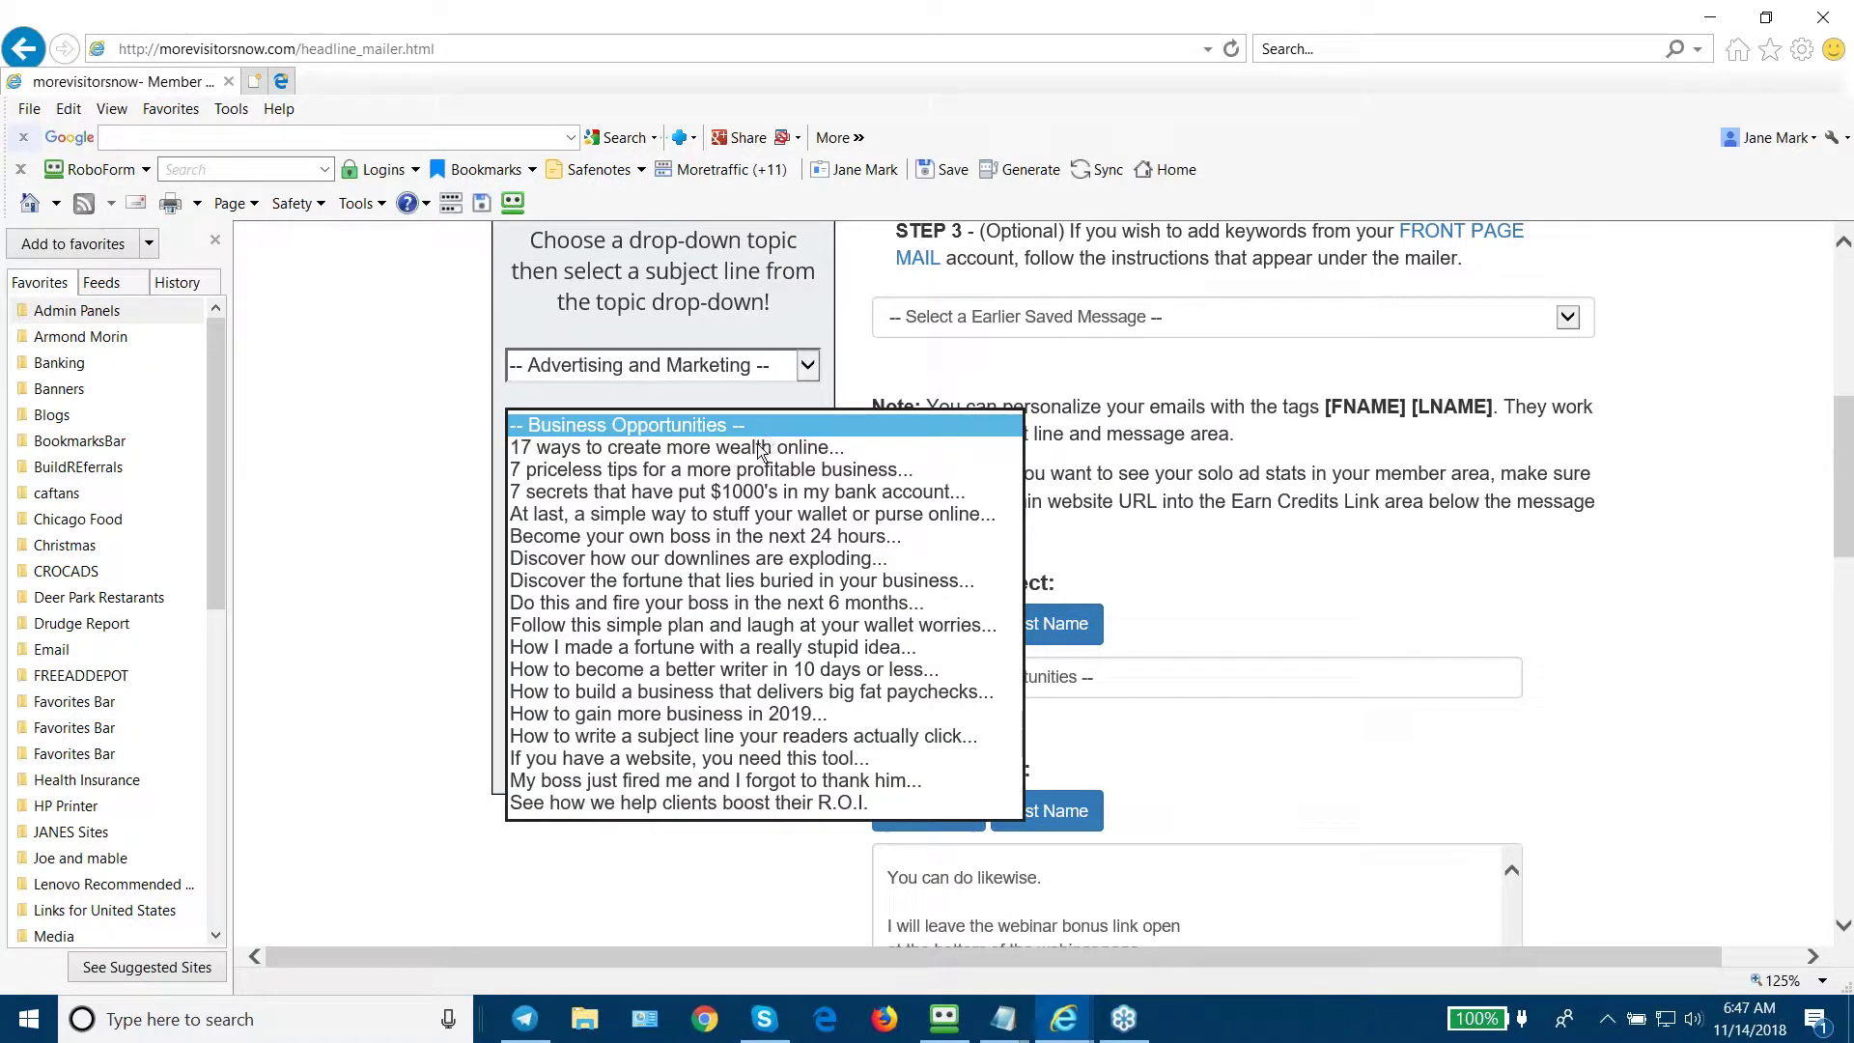
left_click(706, 627)
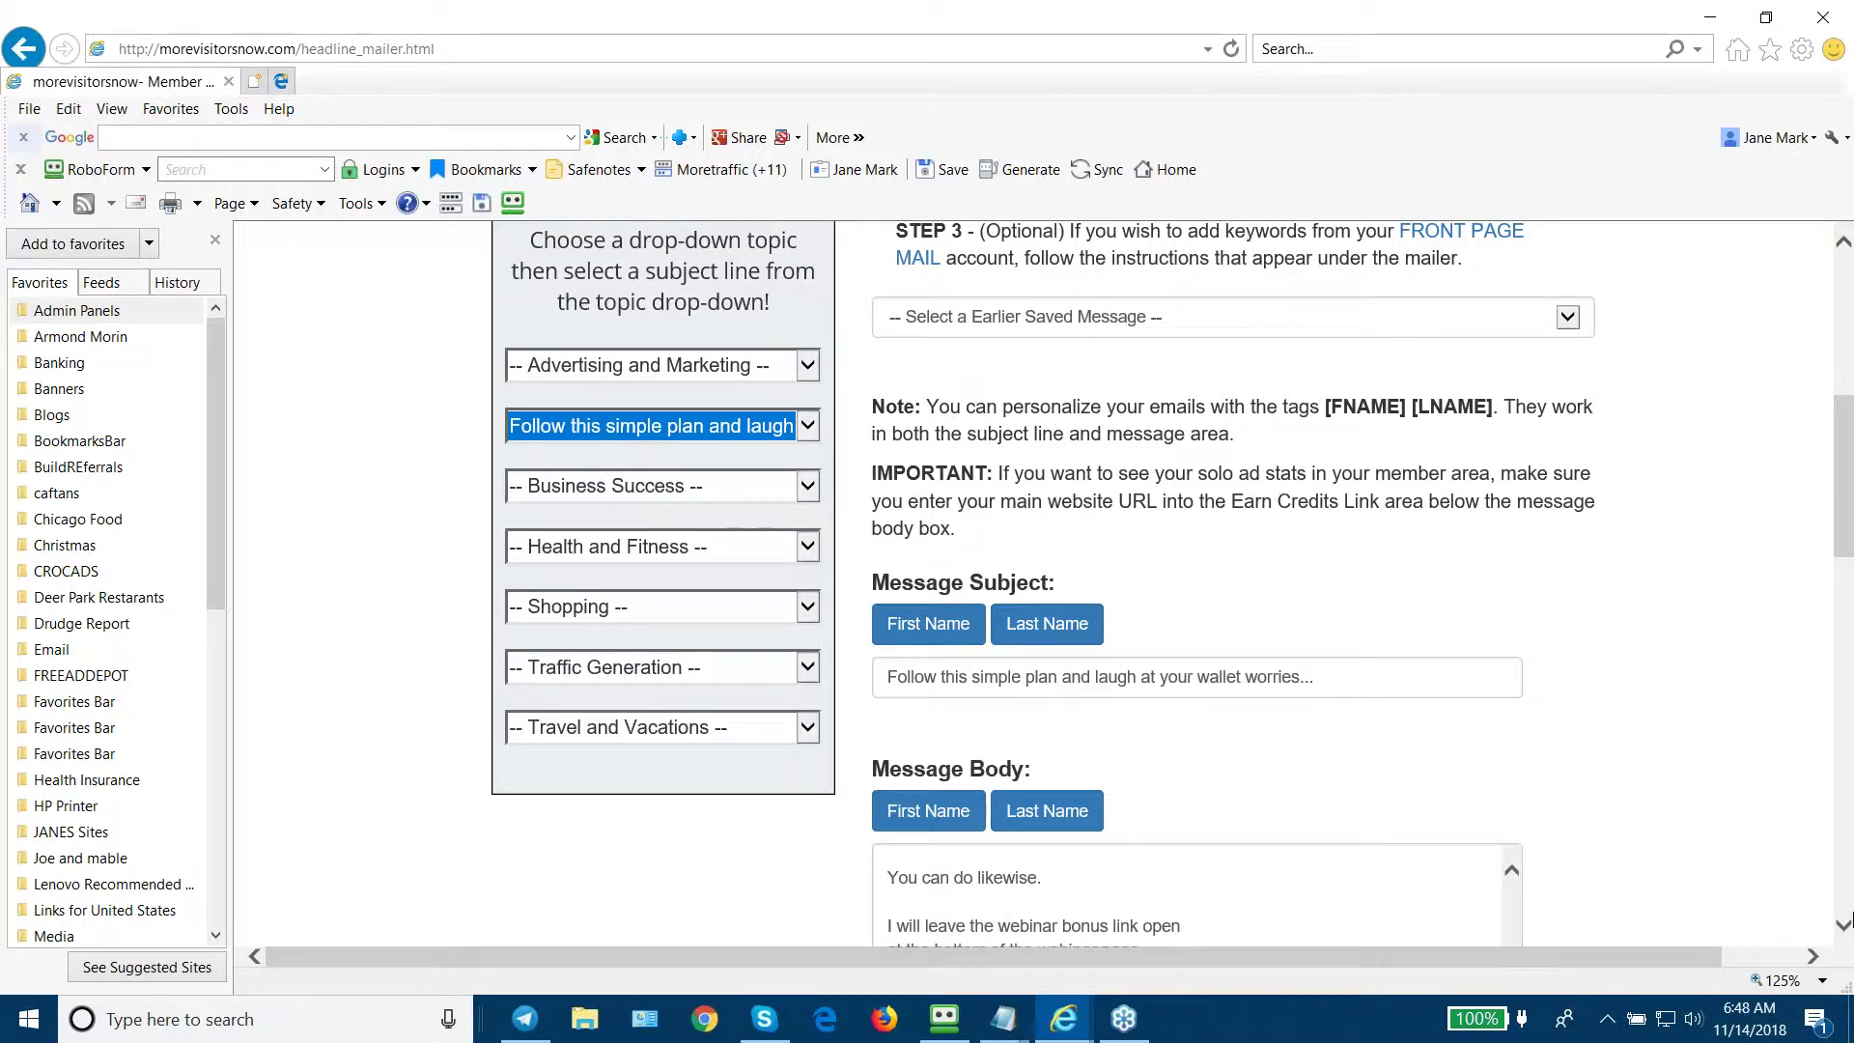
scroll(1828, 866, "down", 2)
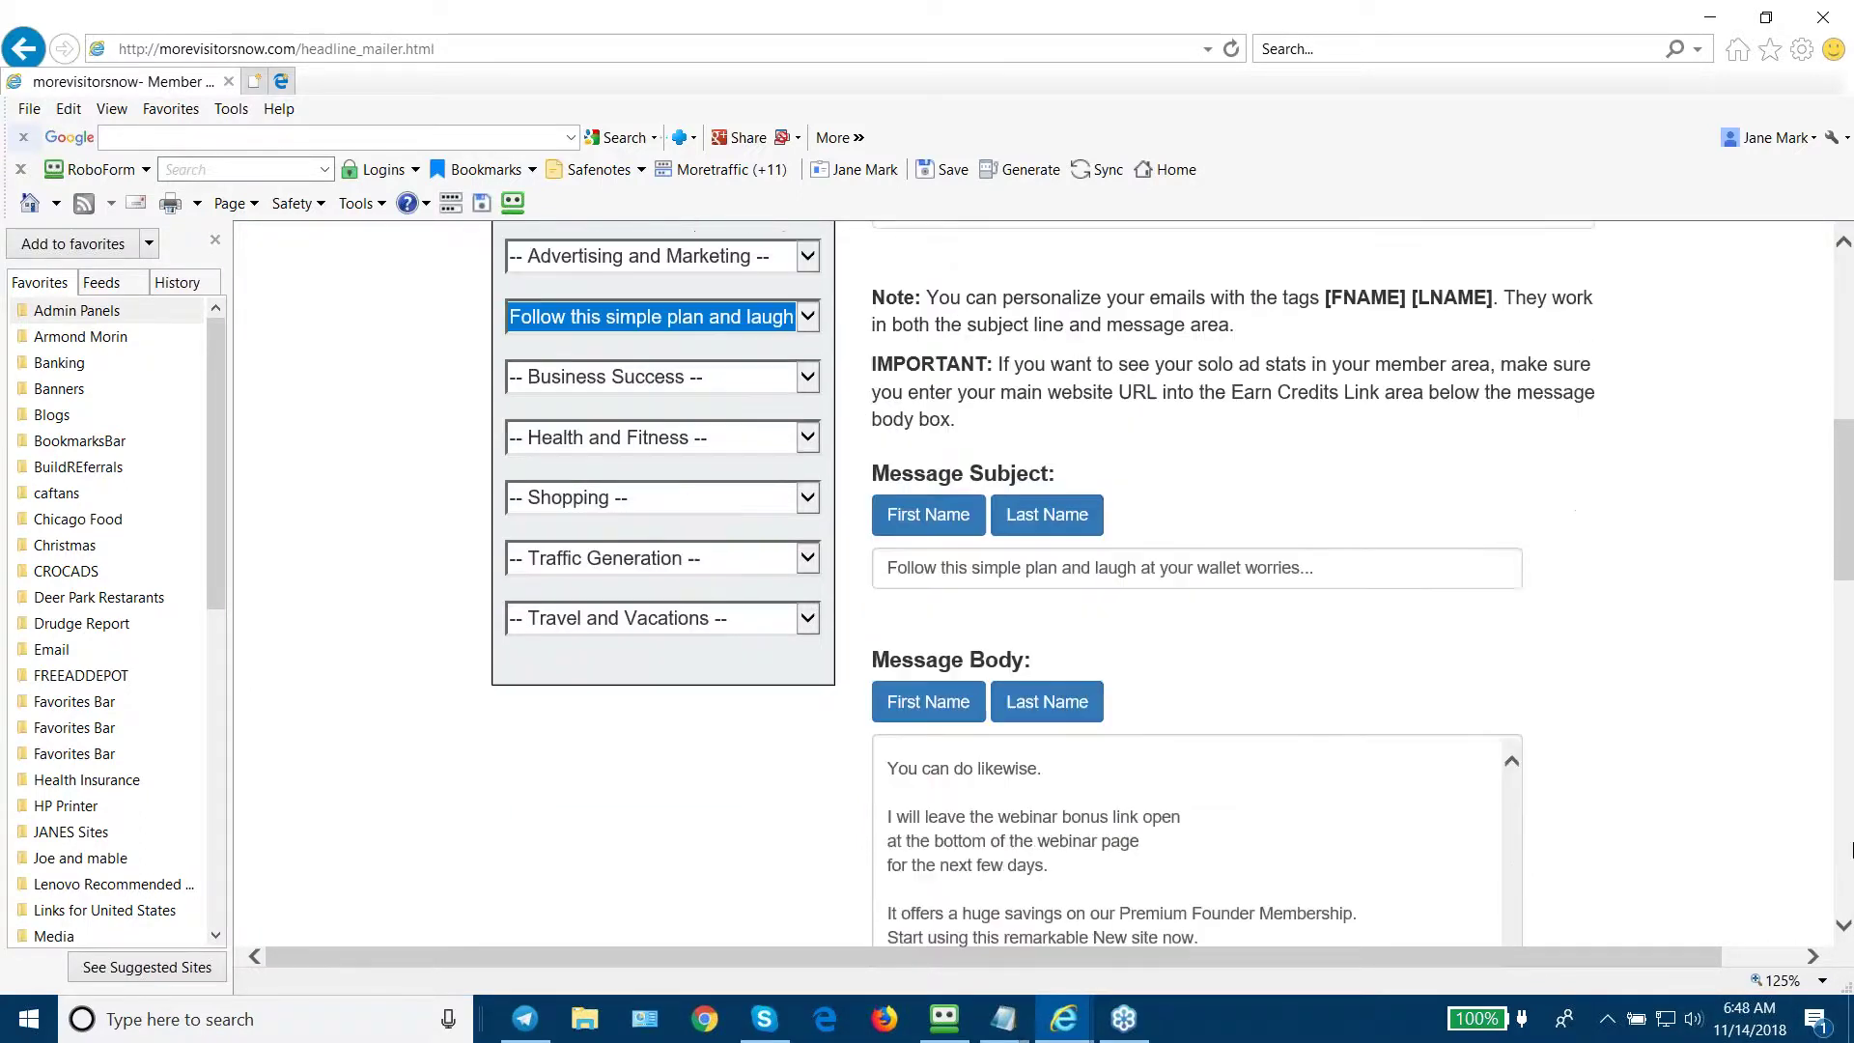
scroll(1847, 855, "down", 5)
scroll(1850, 852, "down", 4)
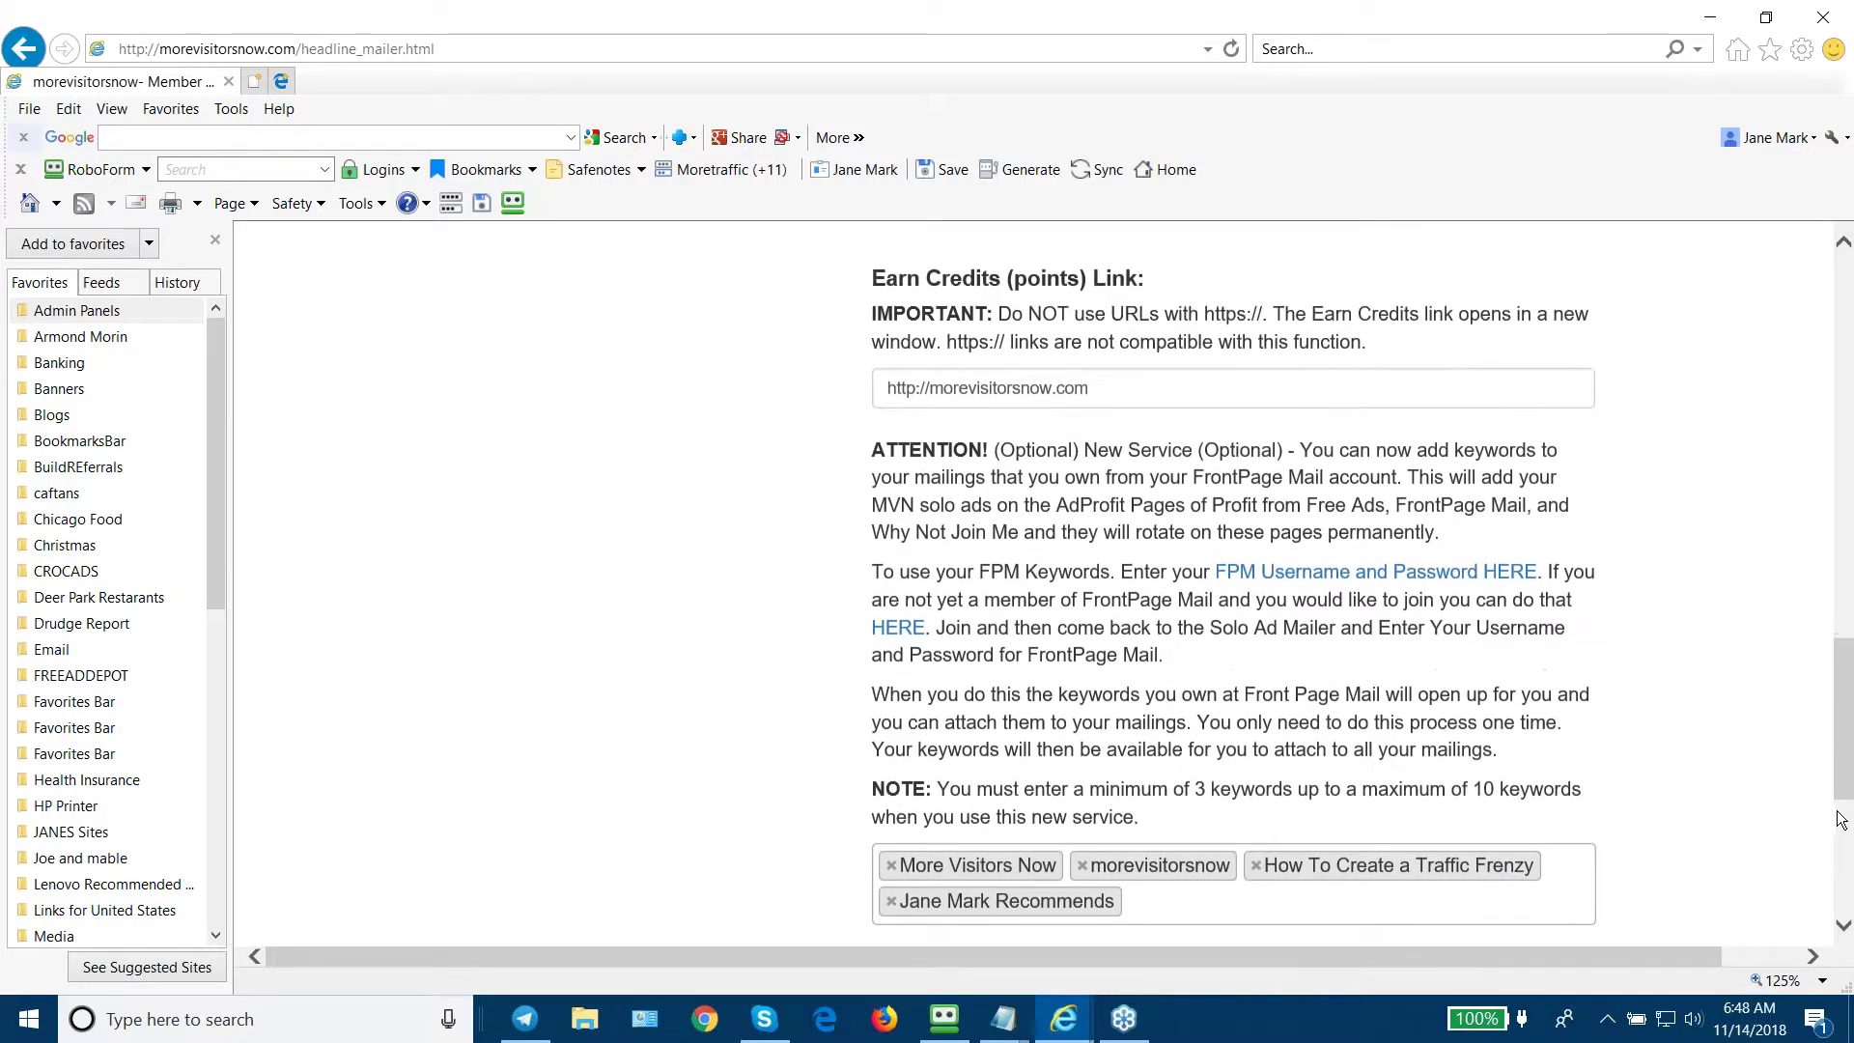
left_click(1154, 816)
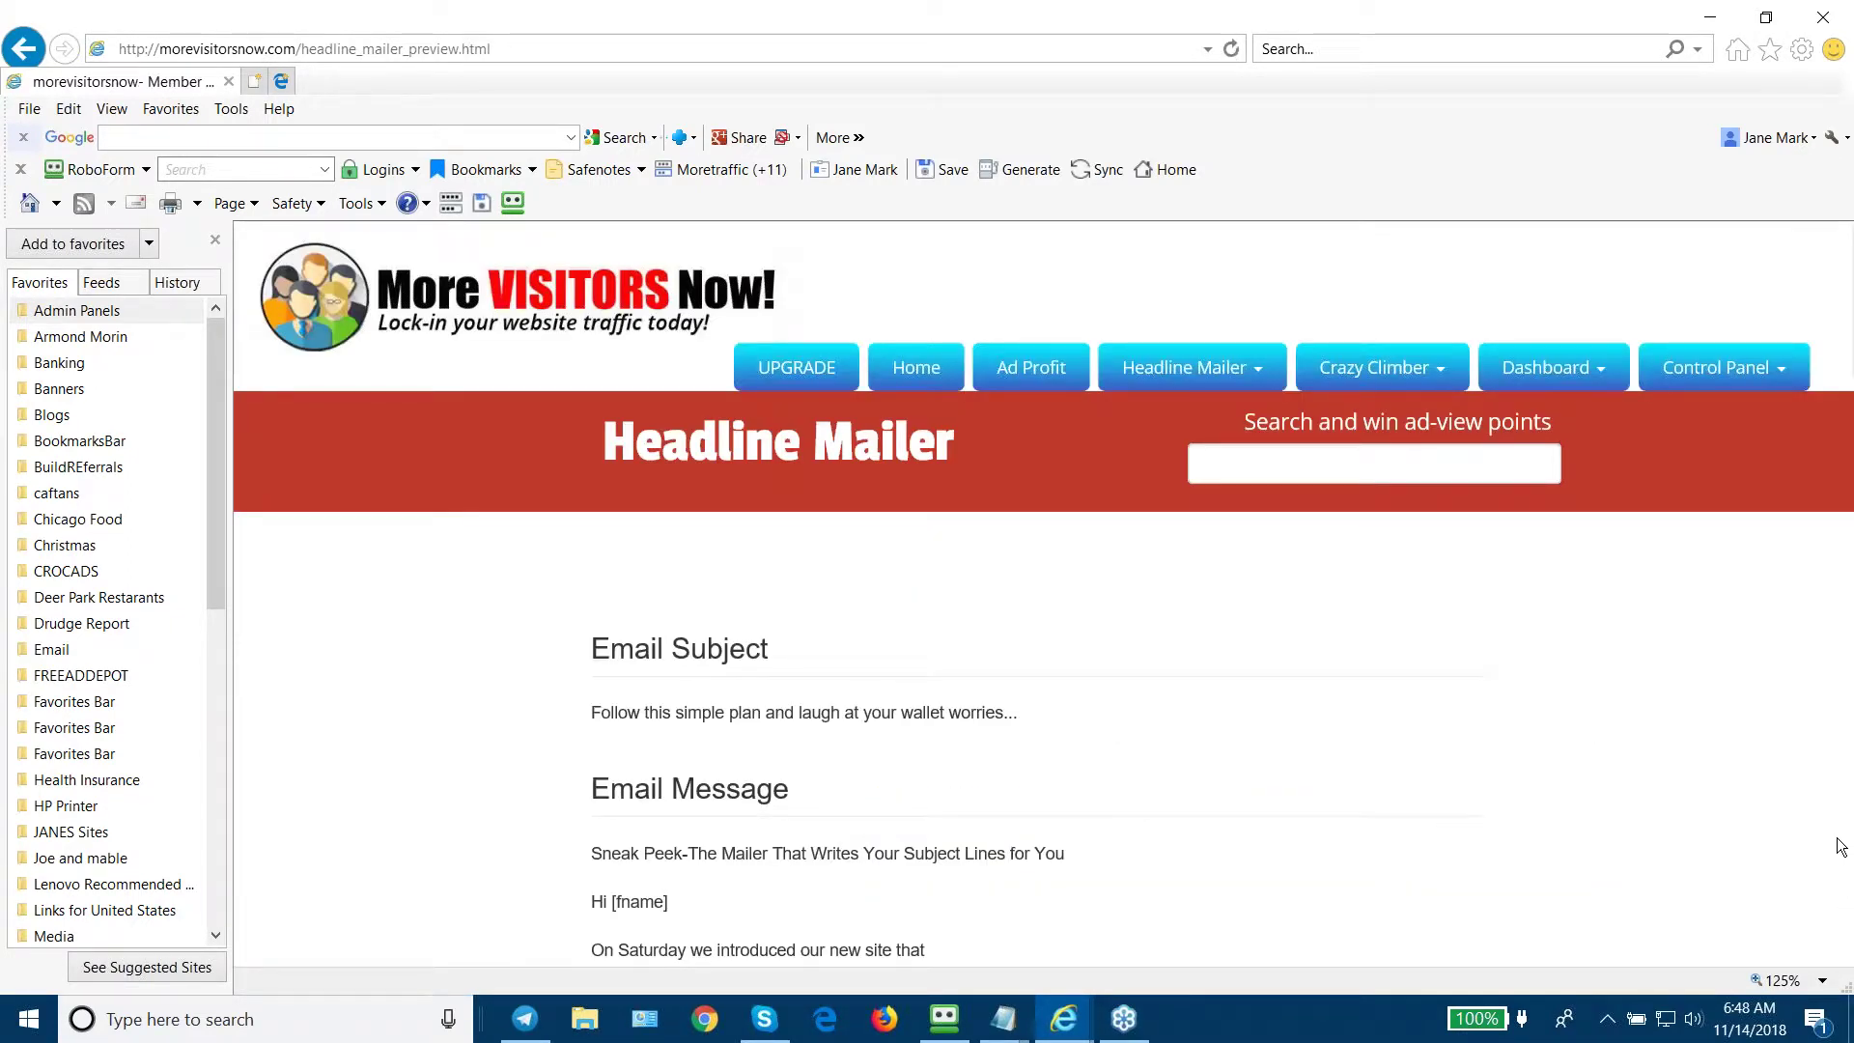
scroll(1843, 869, "down", 1)
scroll(1845, 863, "down", 5)
scroll(1844, 856, "down", 4)
scroll(1843, 856, "down", 6)
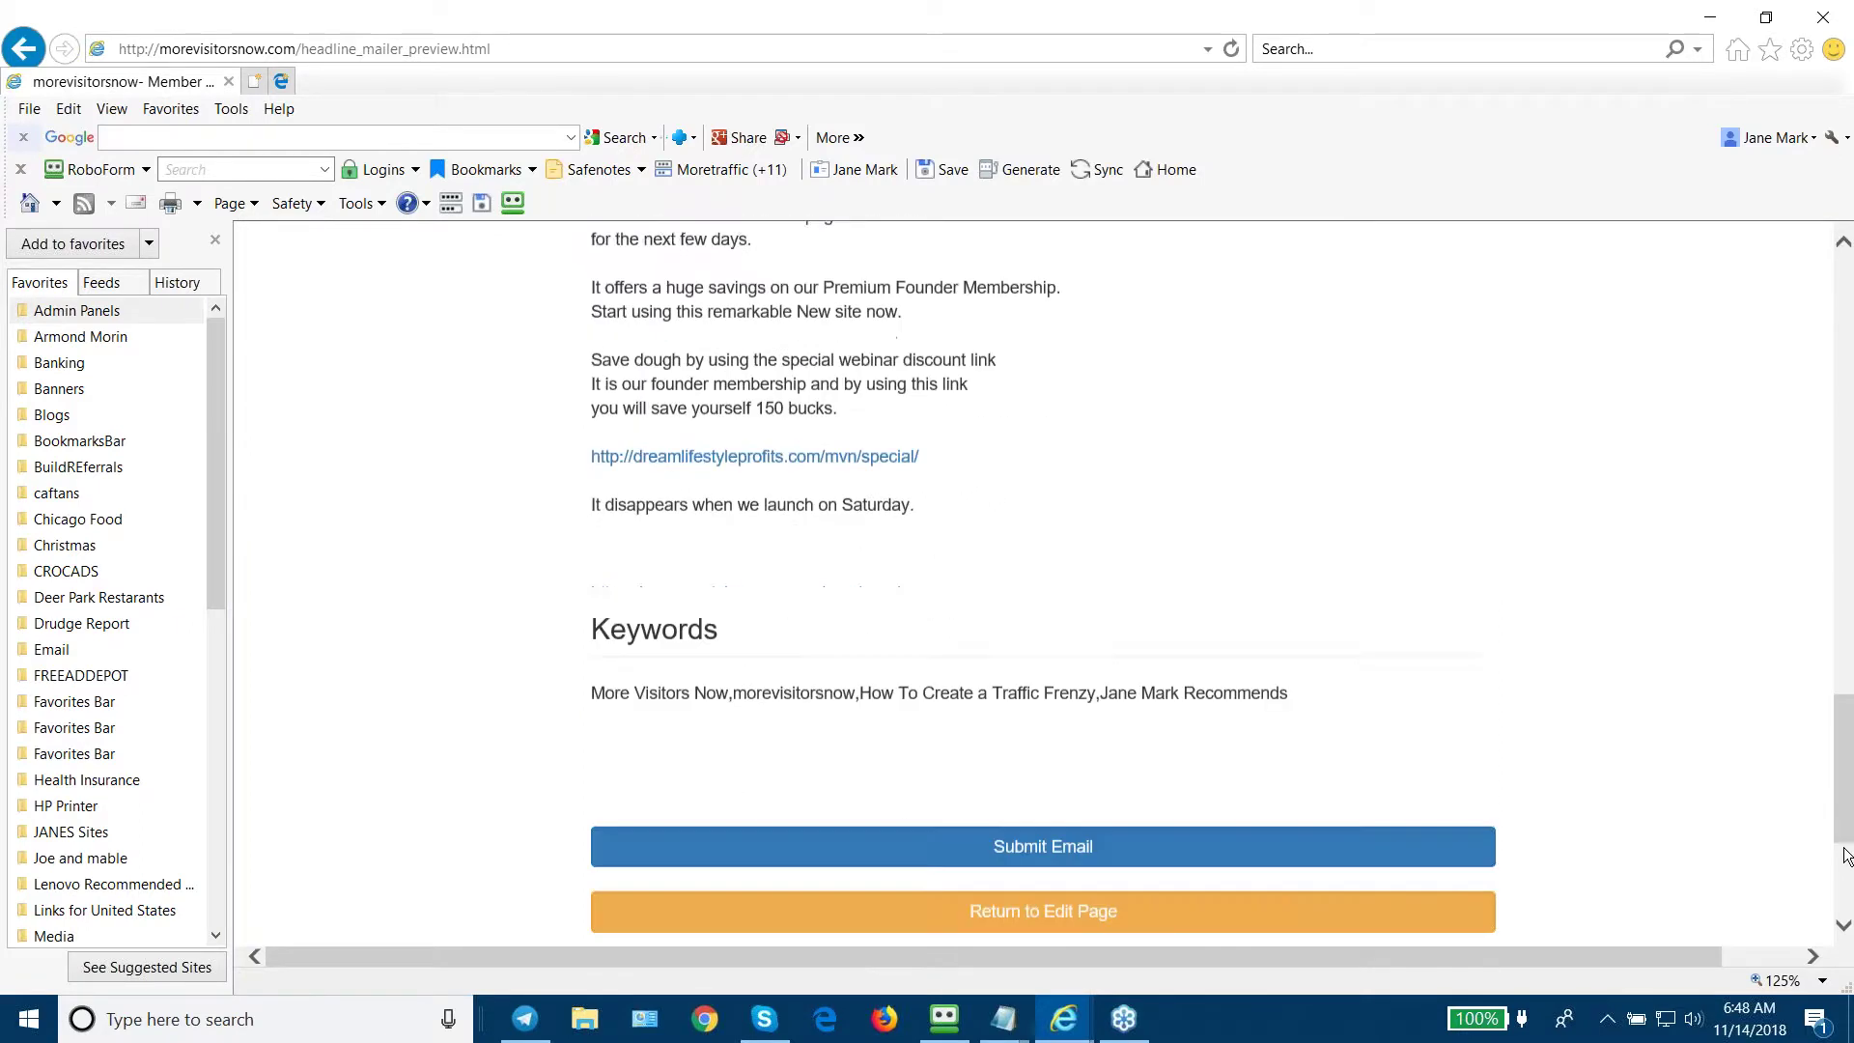
Step: Submit the previewed email into the mailing queue
left_click(1201, 826)
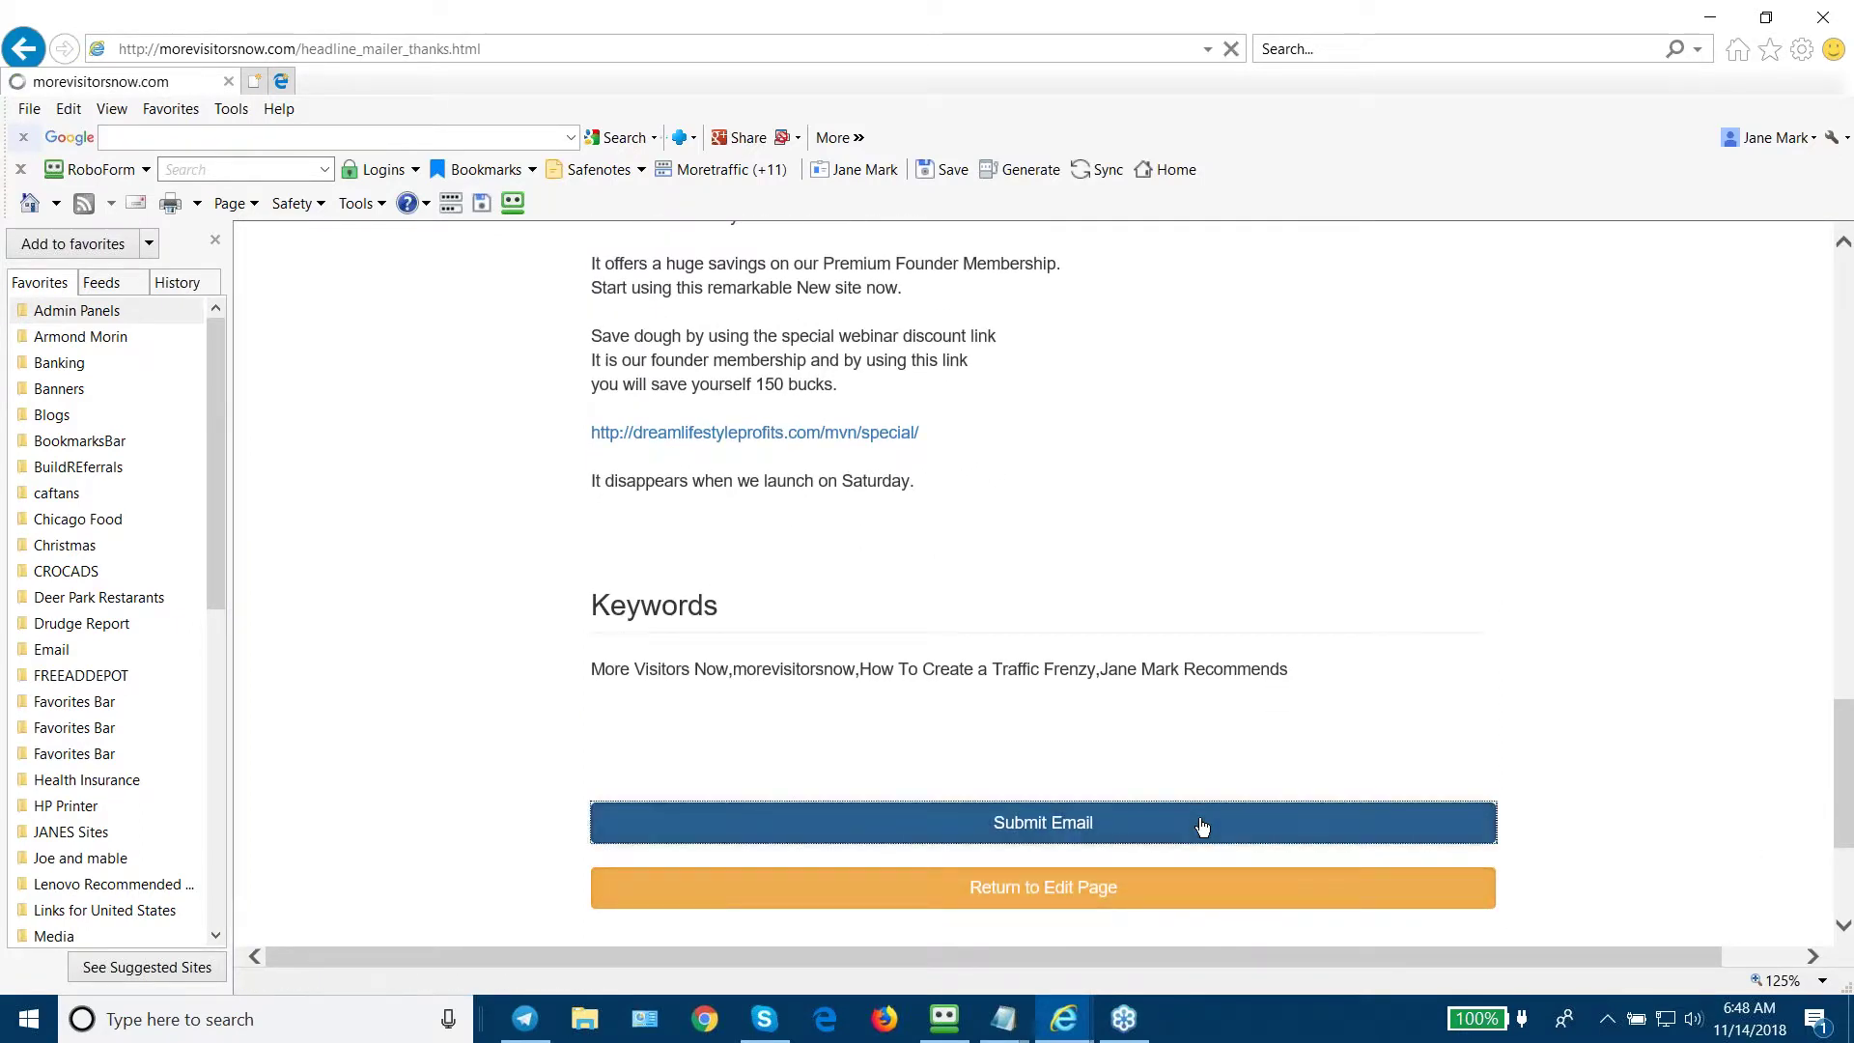